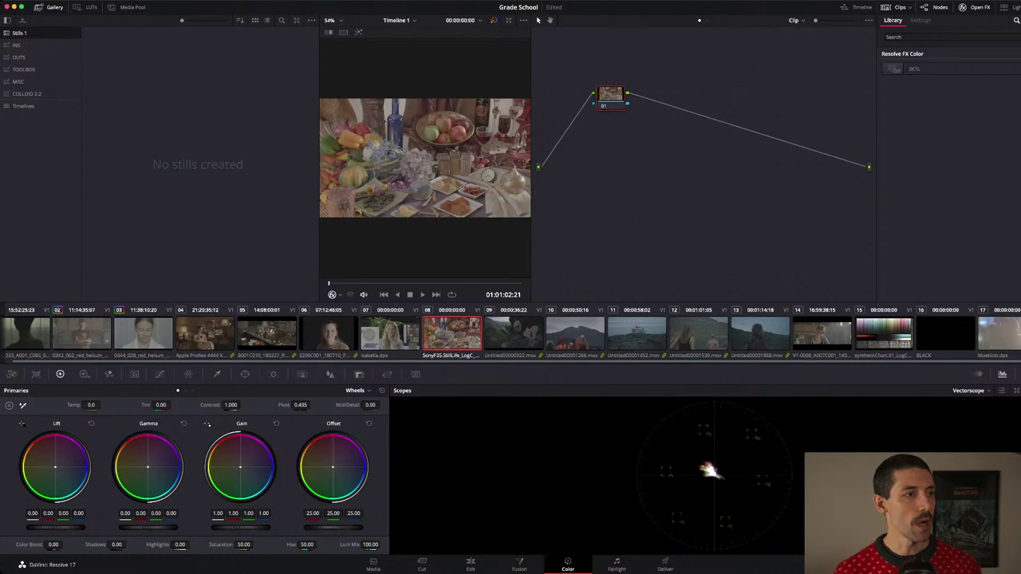
# Select clip 07 with the ARRI chart and hide the Open FX library to widen its clip-level node graph.
pyautogui.press('Up')
pyautogui.press('Up')
pyautogui.press('Up')
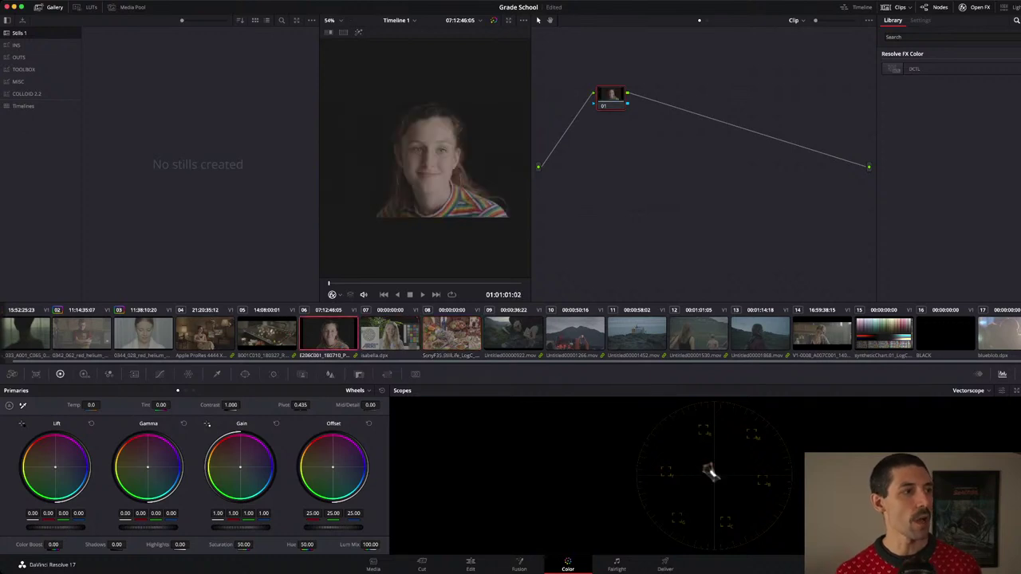
pyautogui.press('Down')
pyautogui.press('Down')
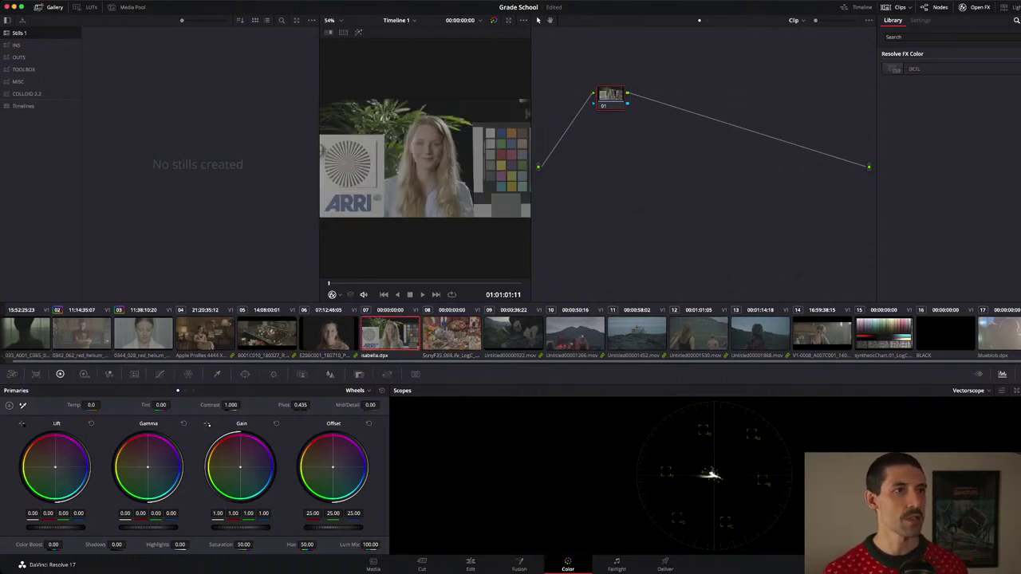
pyautogui.hotkey('shift', '`')
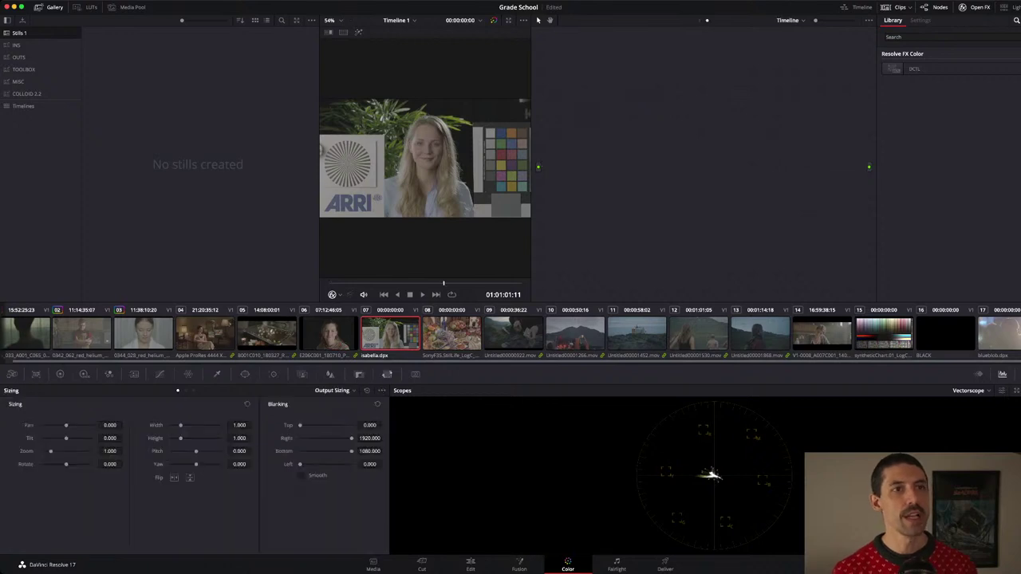
pyautogui.hotkey('shift', '`')
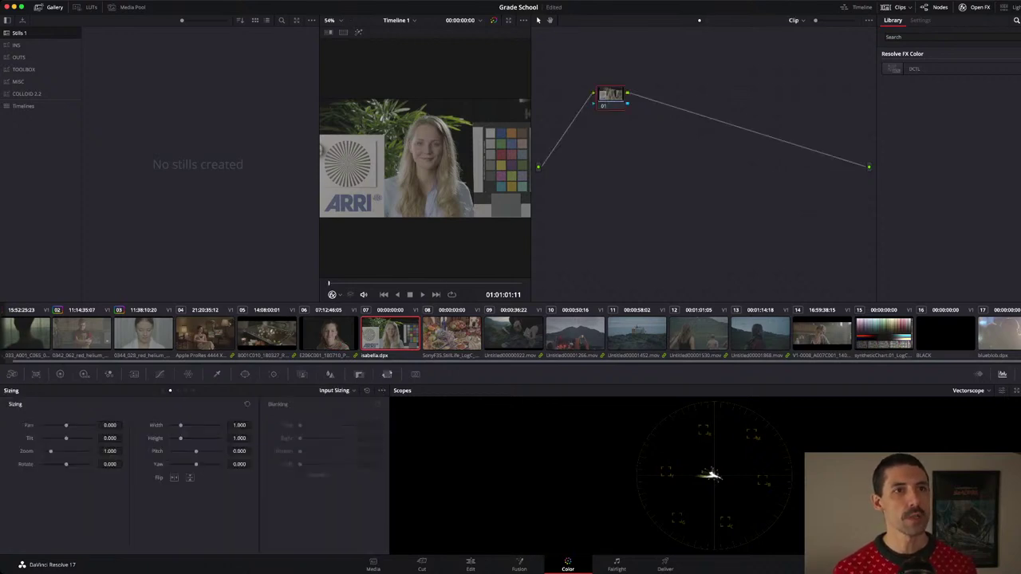
pyautogui.click(974, 7)
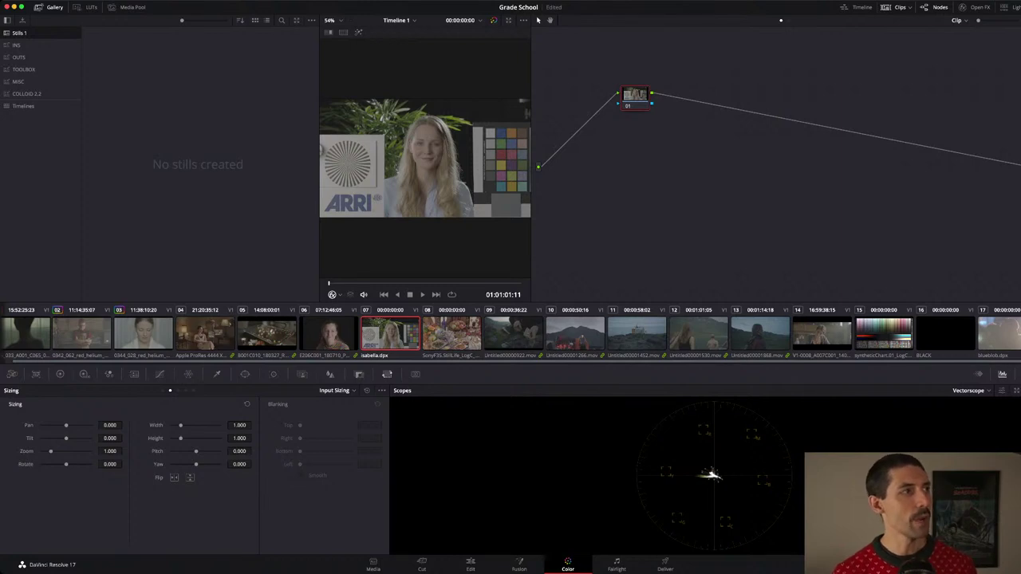
# Apply the 2383_LogC_to_709 LUT to node 01 of clip 07 and show the stills gallery again.
pyautogui.click(89, 7)
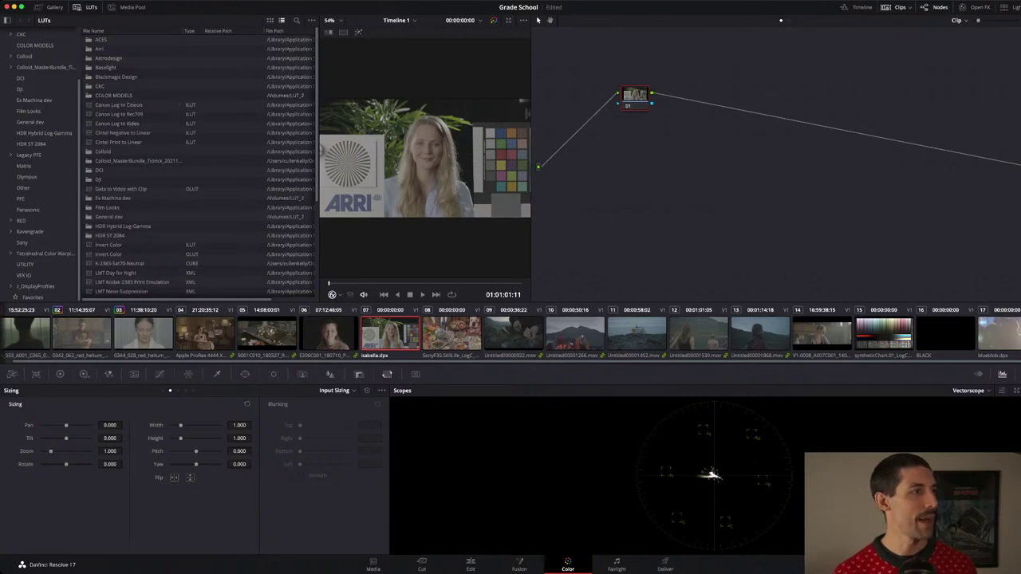
pyautogui.scroll(-5, 200, 160)
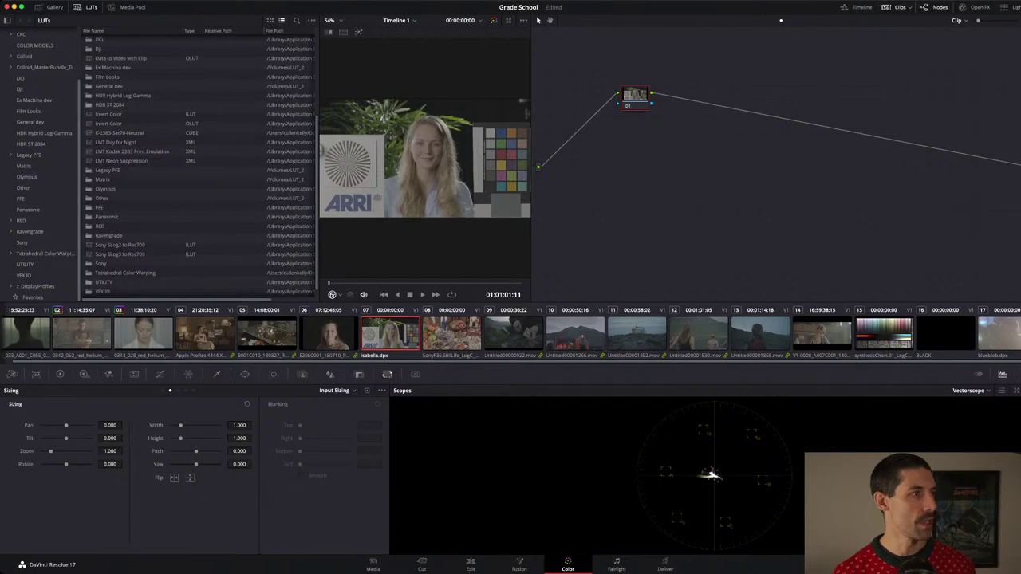
pyautogui.scroll(-1, 160, 188)
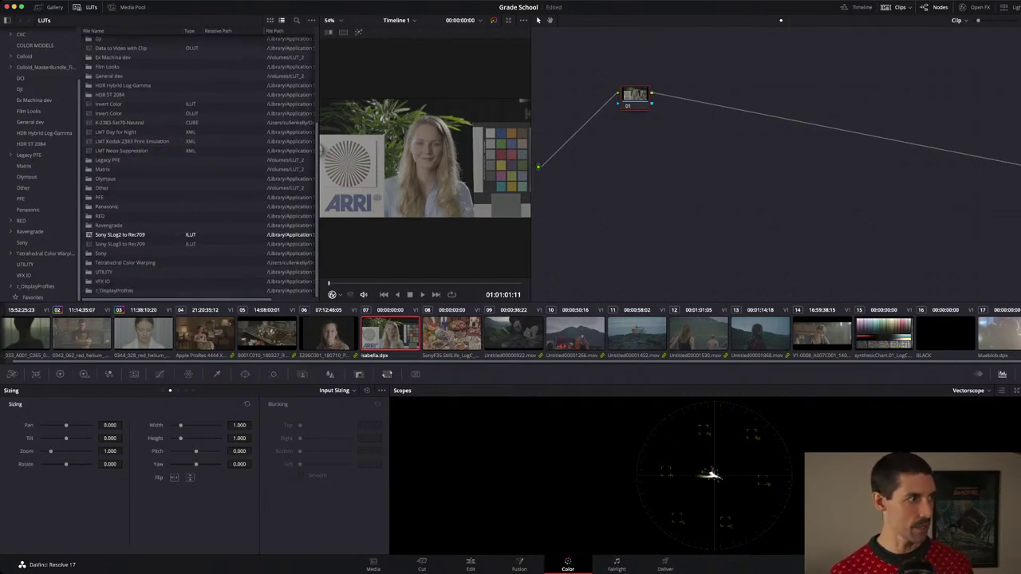
pyautogui.click(102, 188)
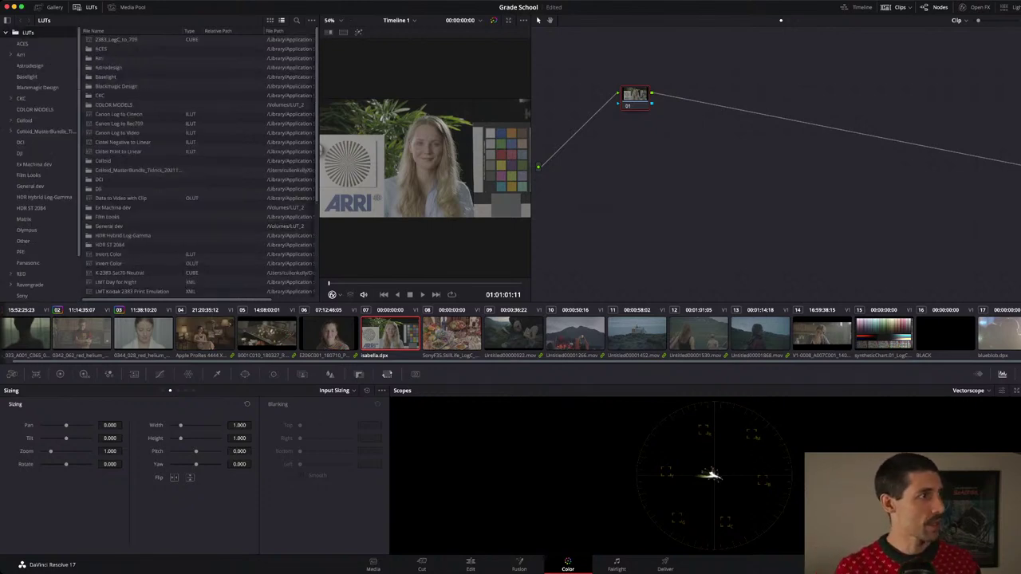
pyautogui.doubleClick(116, 39)
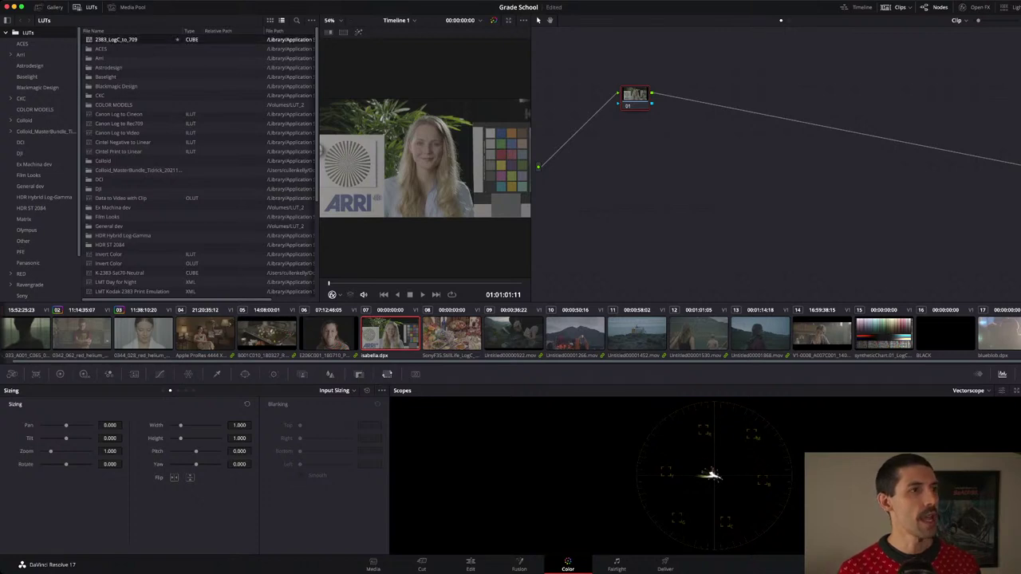
pyautogui.click(49, 7)
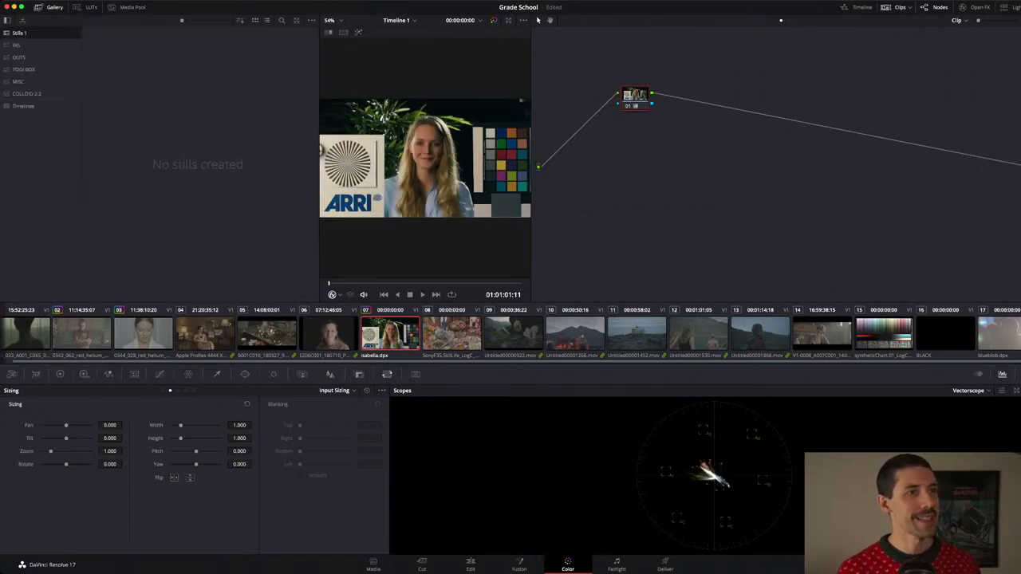
# Move node 01 toward the output of the graph and review the ARRI chart shot in the enlarged viewer.
pyautogui.moveTo(635, 98); pyautogui.dragTo(954, 156)
pyautogui.hotkey('alt', 'f')
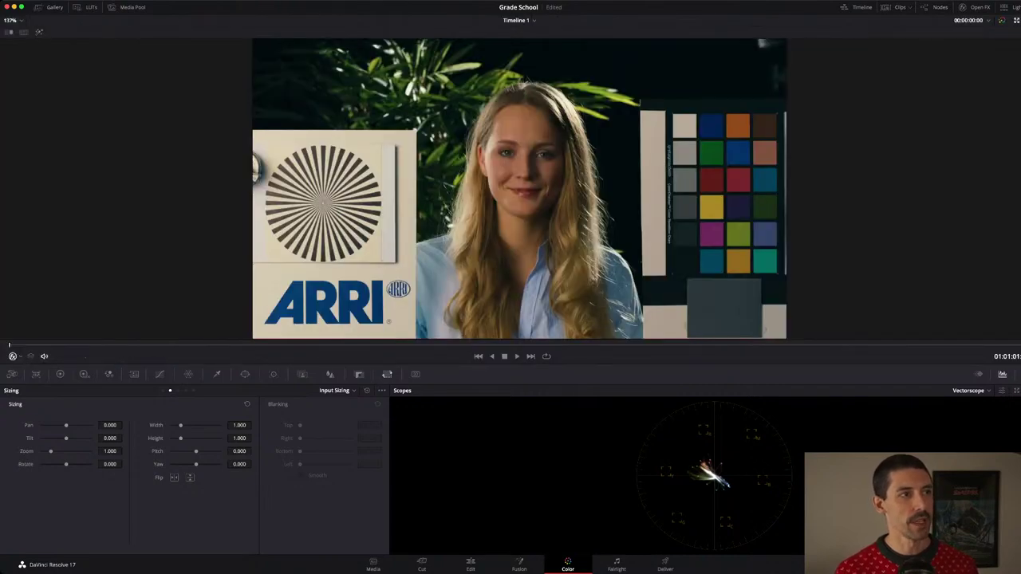
pyautogui.hotkey('alt', 'f')
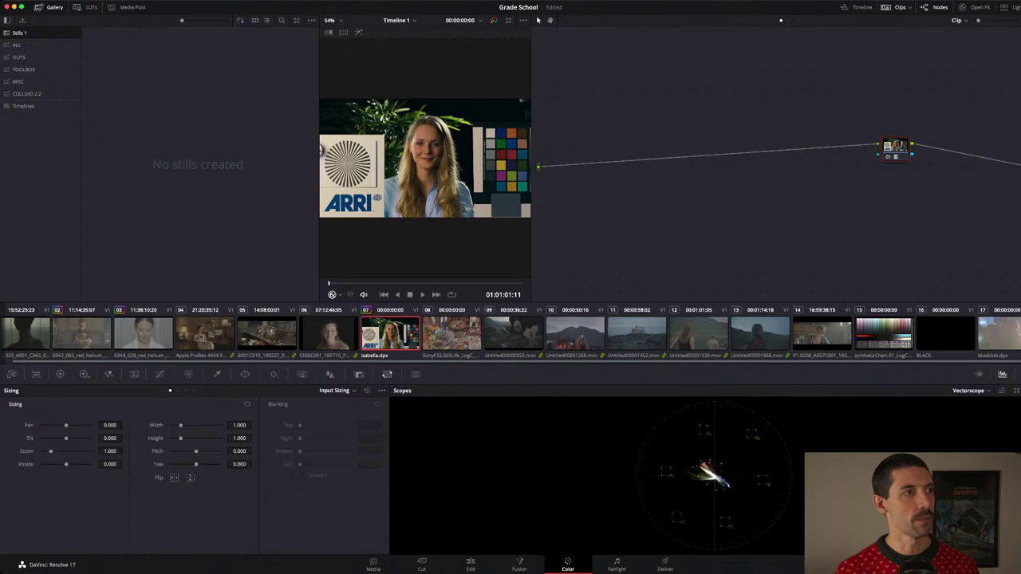
# Highlight the Rec709 Kodak 2383 D65 LUT in the Film Looks folder and move node 01 back toward the graph's middle.
pyautogui.click(85, 7)
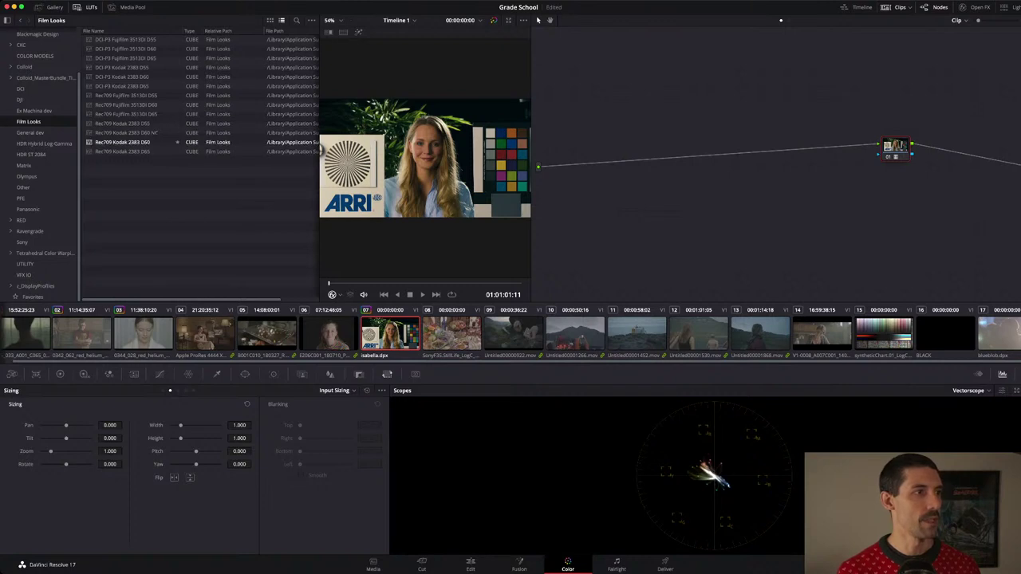
pyautogui.doubleClick(122, 151)
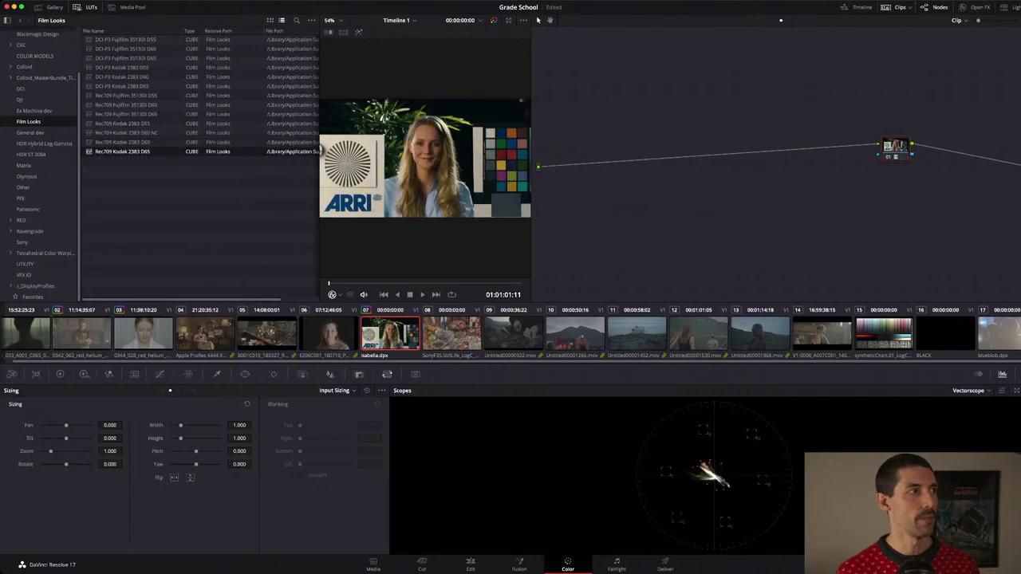
pyautogui.click(49, 7)
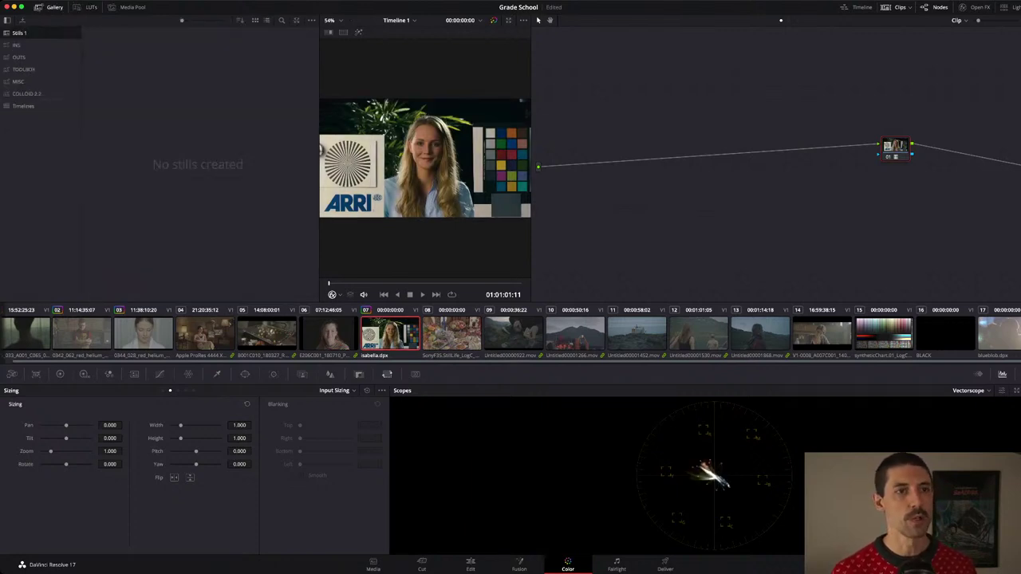
pyautogui.moveTo(895, 147); pyautogui.dragTo(729, 133)
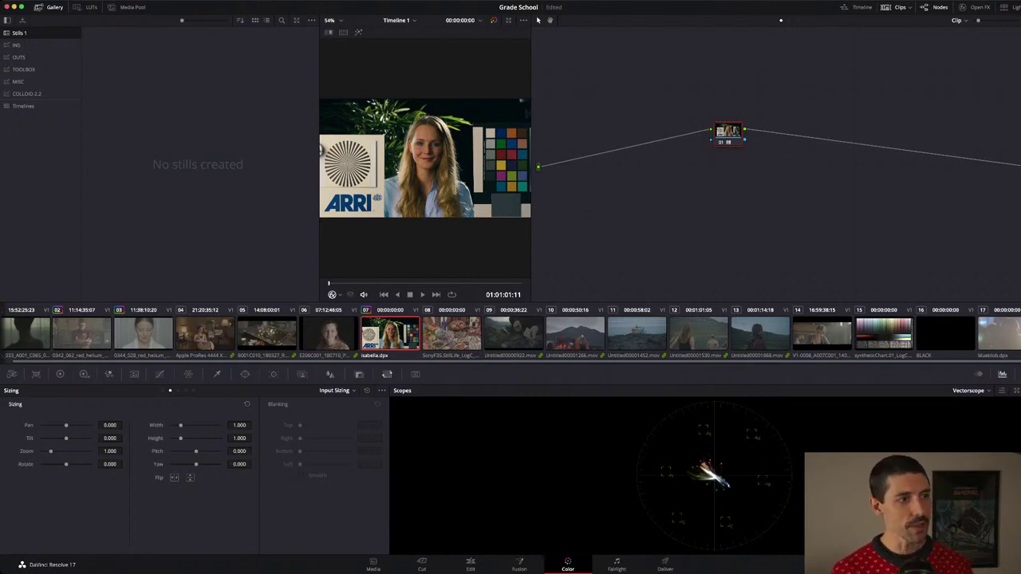
# Apply the same 2383 LUT to still-life clip 08 and lakeside clip 12, and play back clip 12.
pyautogui.press('Down')
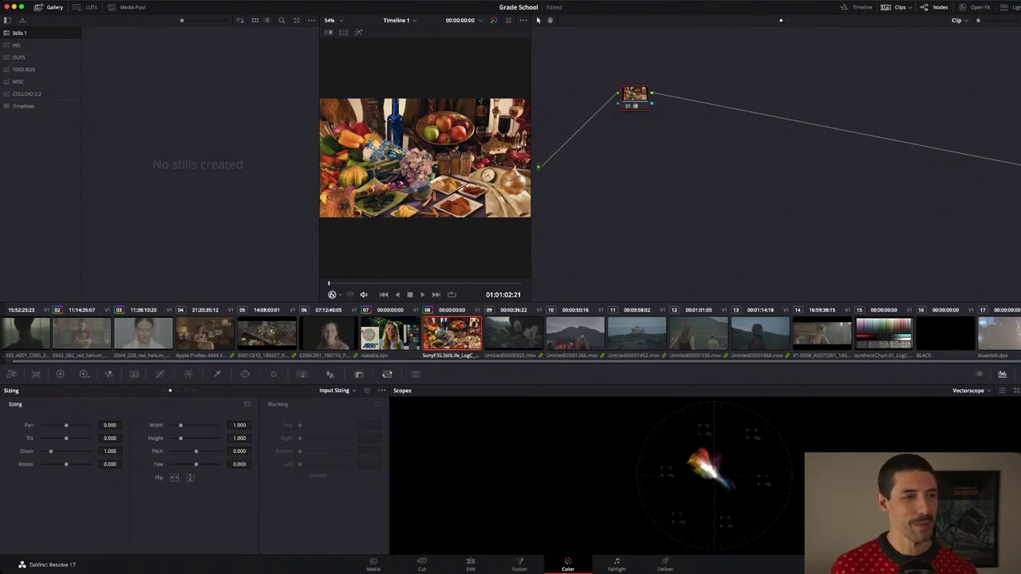
pyautogui.click(698, 333)
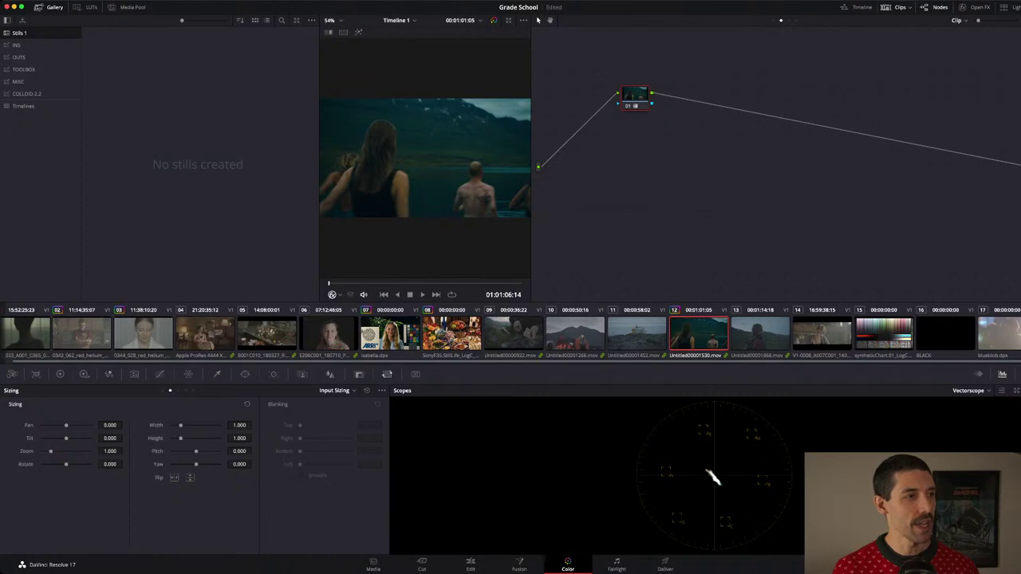
pyautogui.press('space')
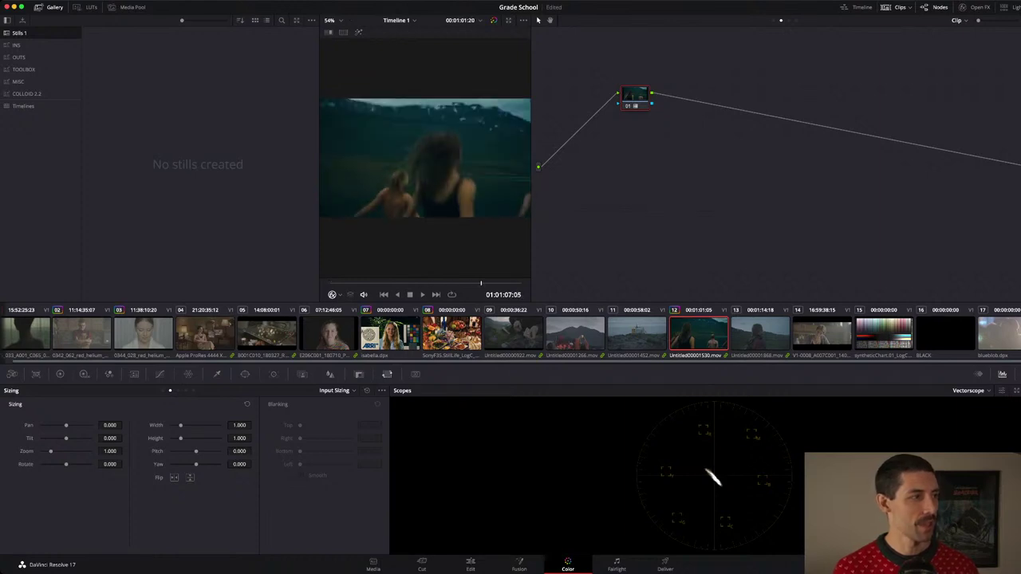
# Apply the 2383 LUT to clip 04 of the seated woman between two lamps and review it in the enlarged viewer.
pyautogui.click(204, 334)
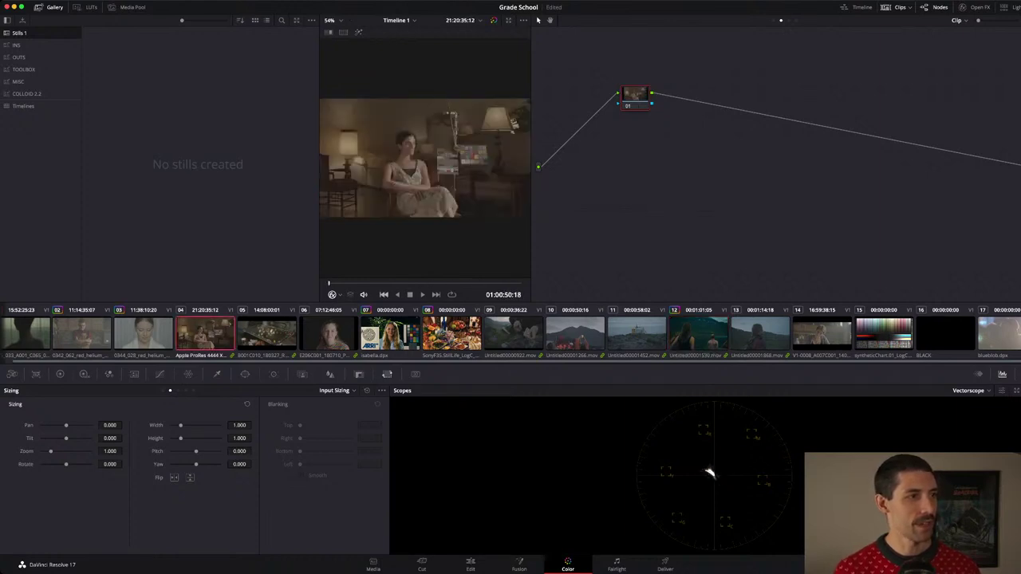
pyautogui.press('super+d')
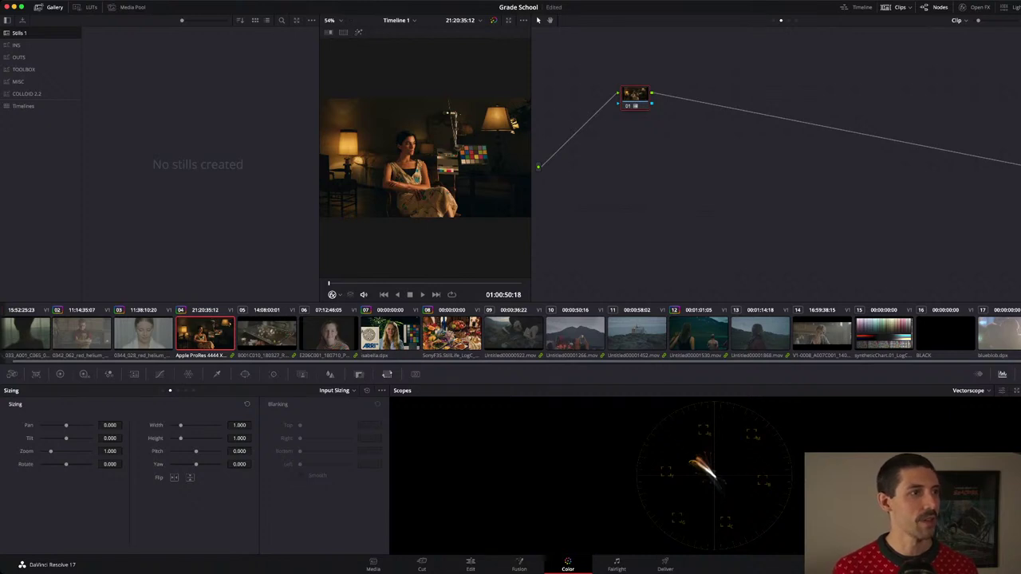
pyautogui.hotkey('alt', 'f')
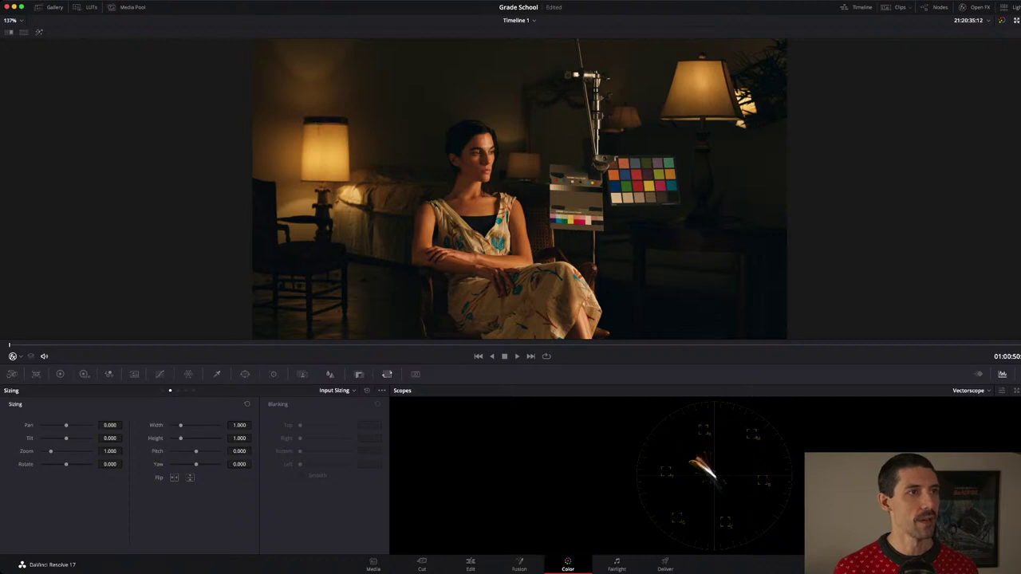
pyautogui.hotkey('alt', 'f')
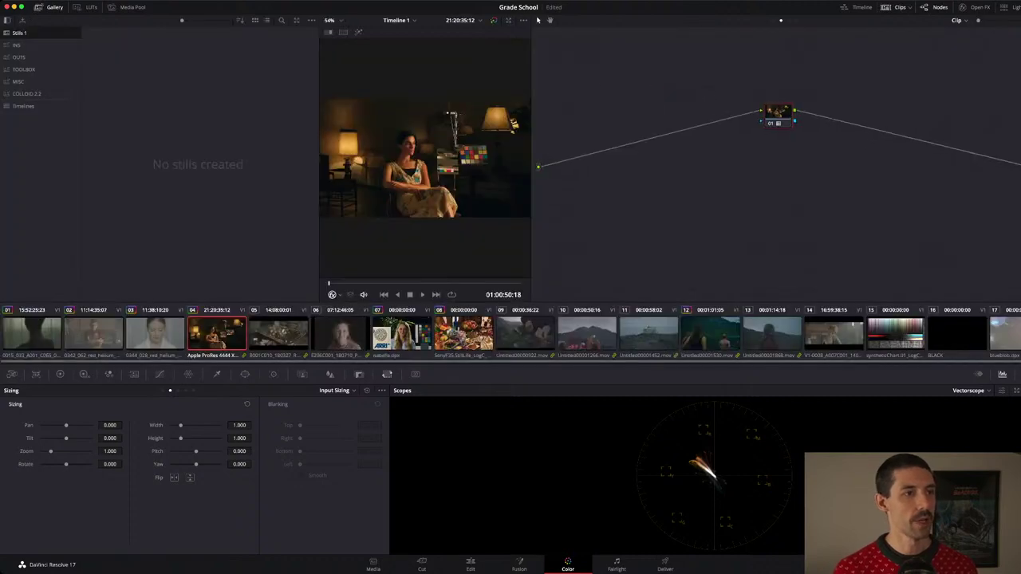
# Insert a node before clip 04's LUT node, cool its Offset to 22.77, 25.19, 26.83, and review the image enlarged.
pyautogui.hotkey('alt', 'f')
pyautogui.hotkey('alt', 'f')
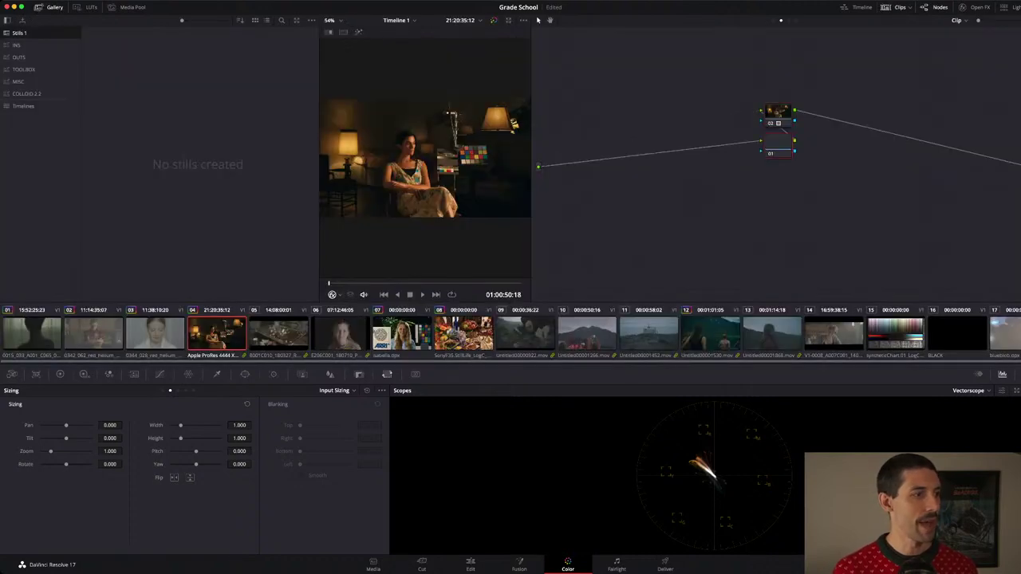
pyautogui.click(60, 374)
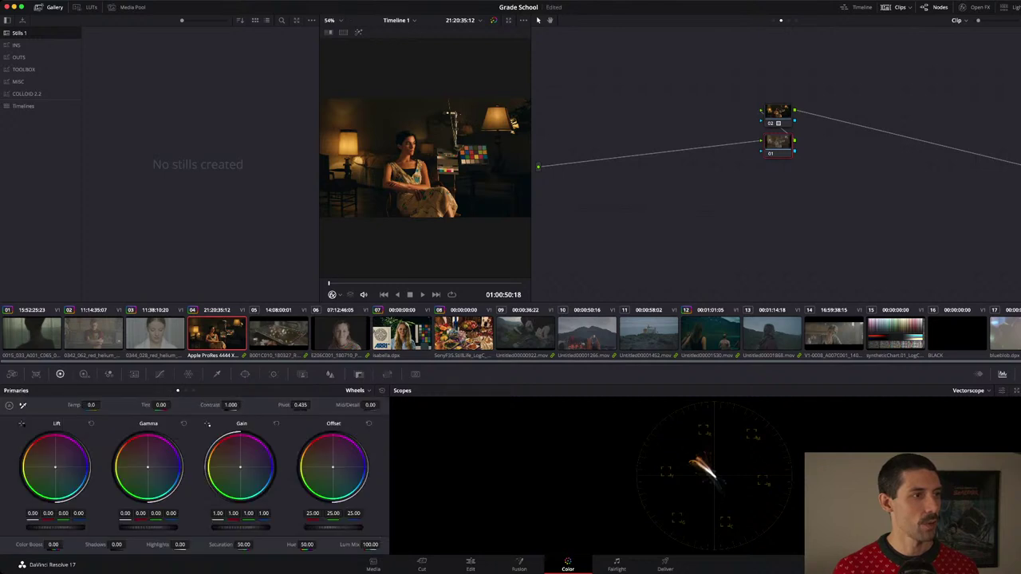
pyautogui.moveTo(333, 466); pyautogui.dragTo(334, 468)
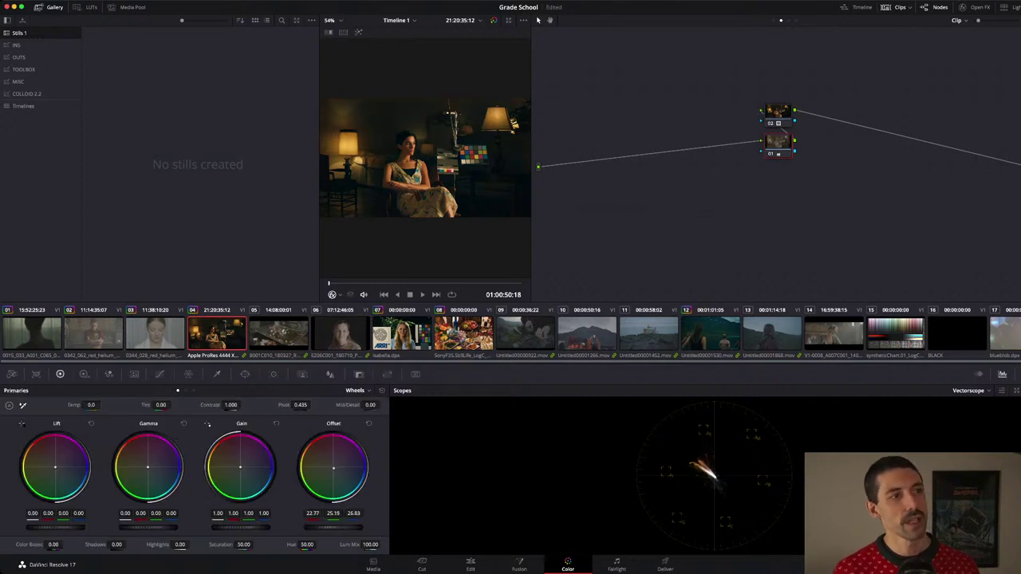
pyautogui.hotkey('alt', 'f')
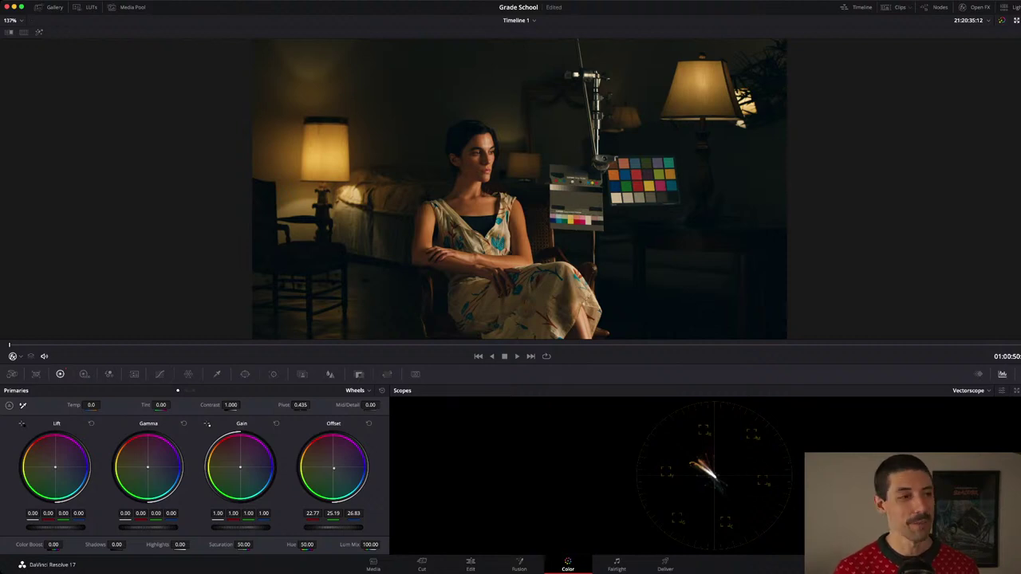
pyautogui.hotkey('alt', 'f')
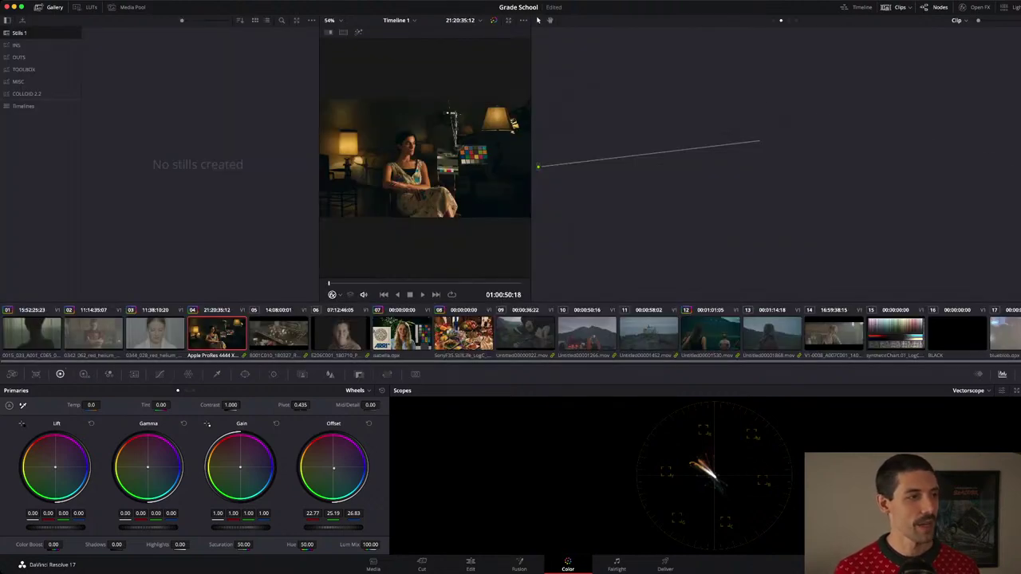
# Apply the 2383 LUT to clip 06, the portrait in the rainbow-striped top, and compare it with the grade bypassed.
pyautogui.click(525, 334)
pyautogui.press('Up')
pyautogui.press('Up')
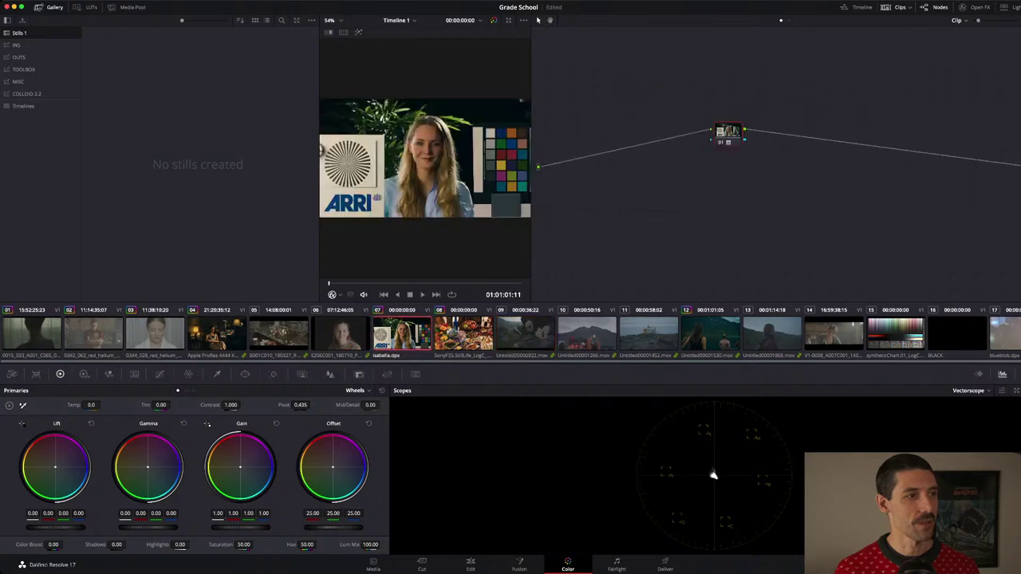
pyautogui.press('Up')
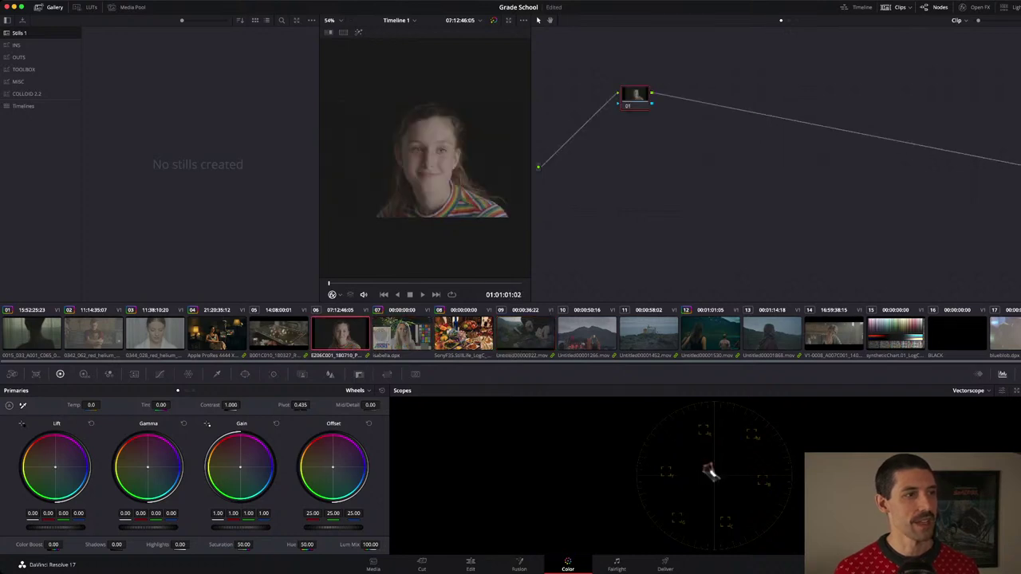
pyautogui.press('super+z')
pyautogui.hotkey('shift', 'd')
pyautogui.hotkey('shift', 'd')
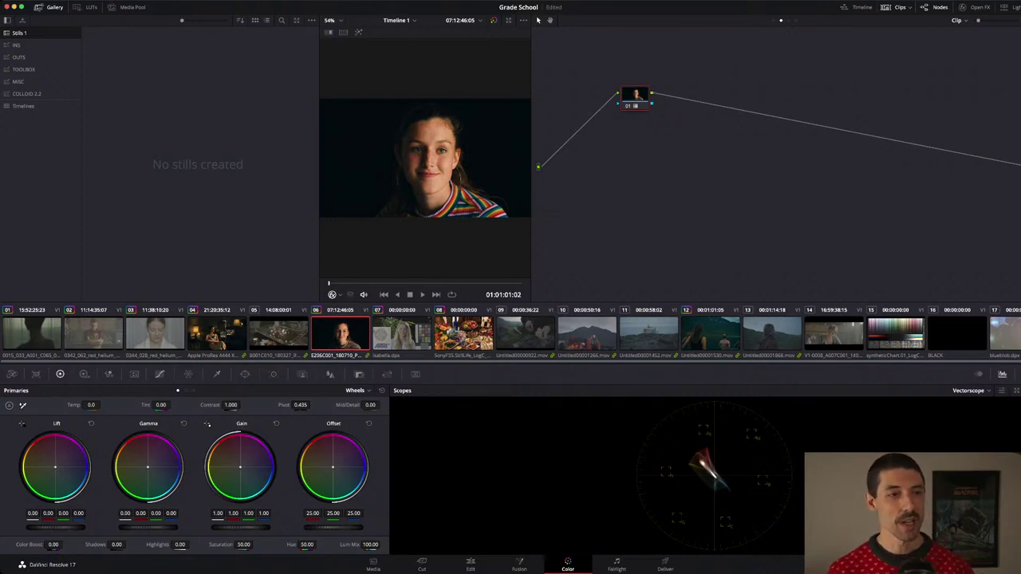
# Apply the 2383 LUT to clip 14, the letterboxed shot of the woman at a table, and play it back.
pyautogui.click(833, 332)
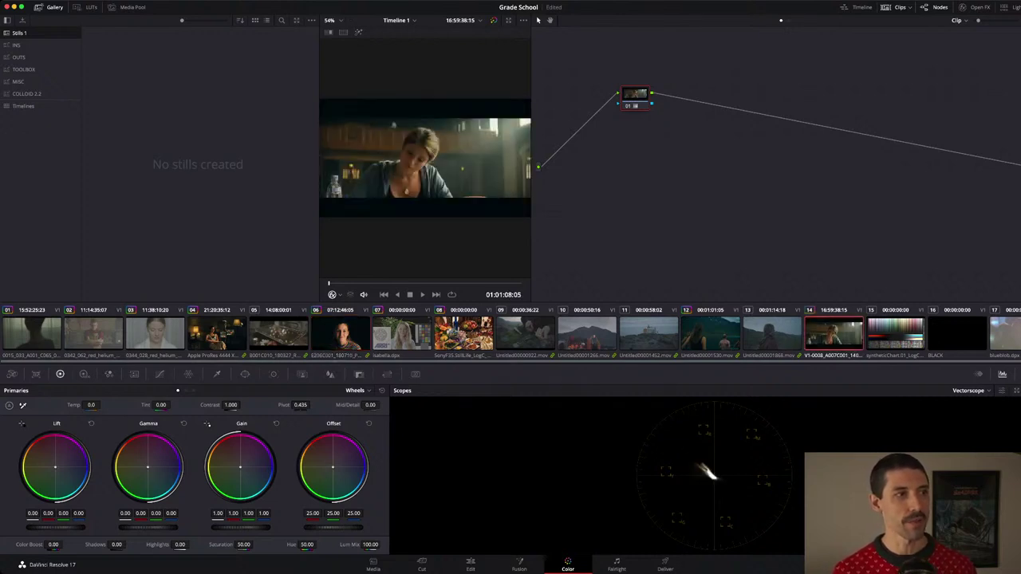
pyautogui.press('space')
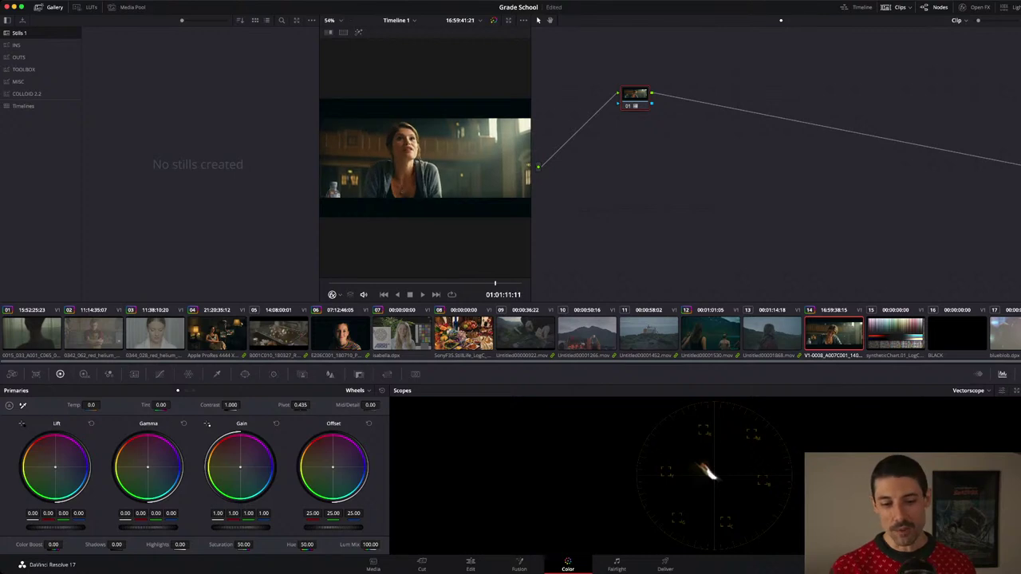
pyautogui.press('j')
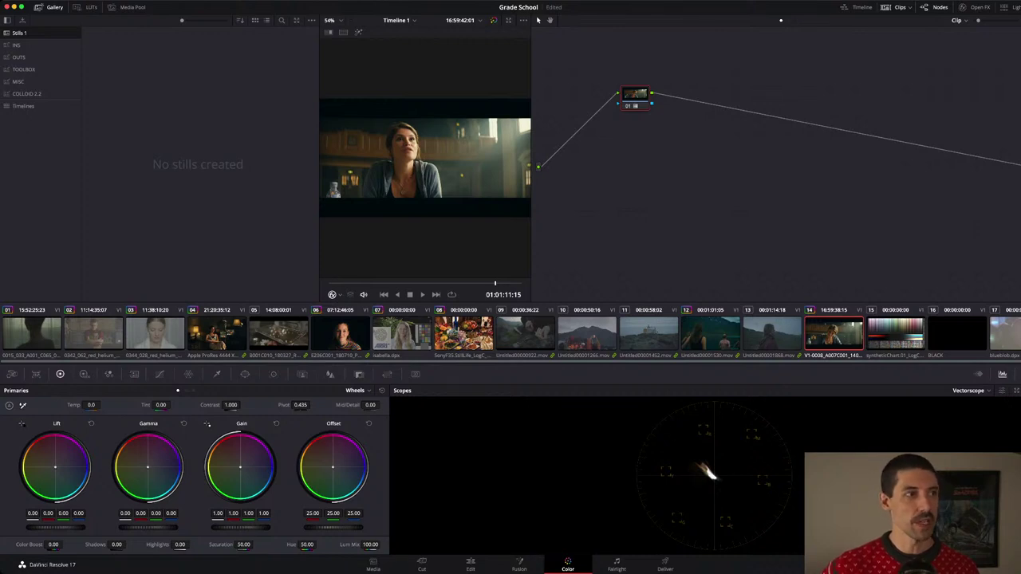
# Enlarge the viewer and compare clip 14, the woman at the table, with its grade bypassed and enabled.
pyautogui.hotkey('alt', 'f')
pyautogui.hotkey('shift', 'd')
pyautogui.hotkey('shift', 'd')
pyautogui.hotkey('shift', 'd')
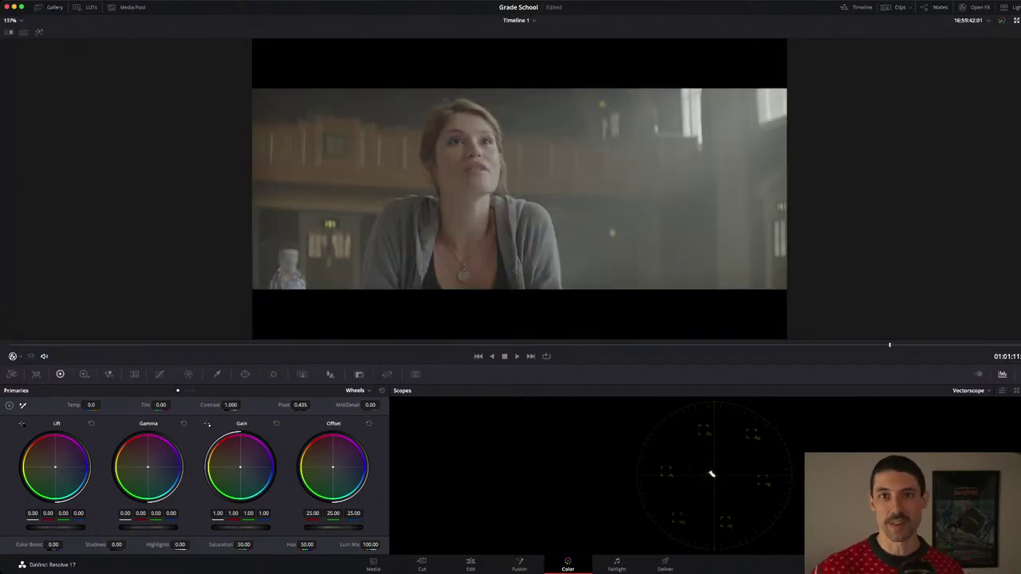
pyautogui.hotkey('shift', 'd')
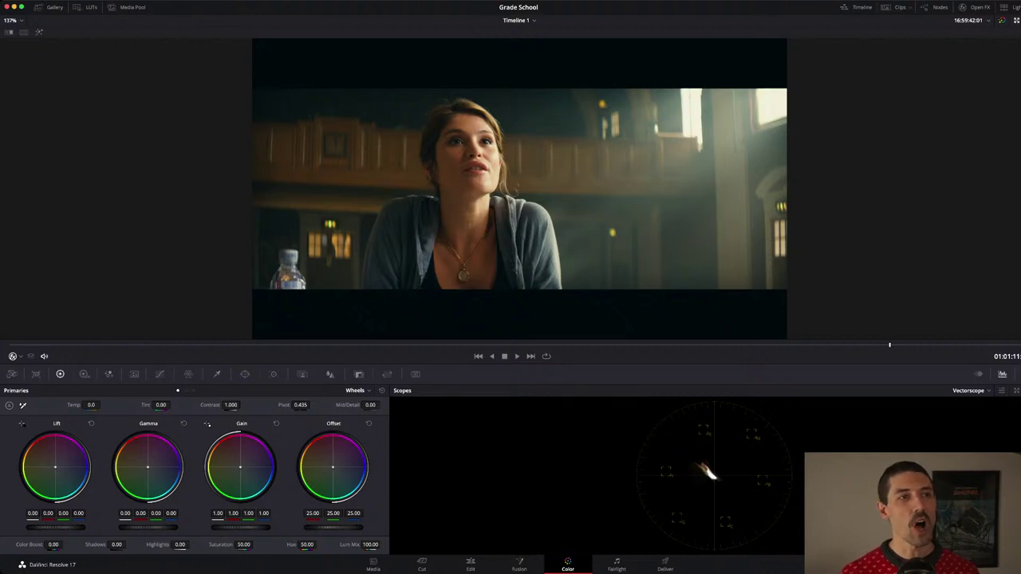
pyautogui.hotkey('alt', 'f')
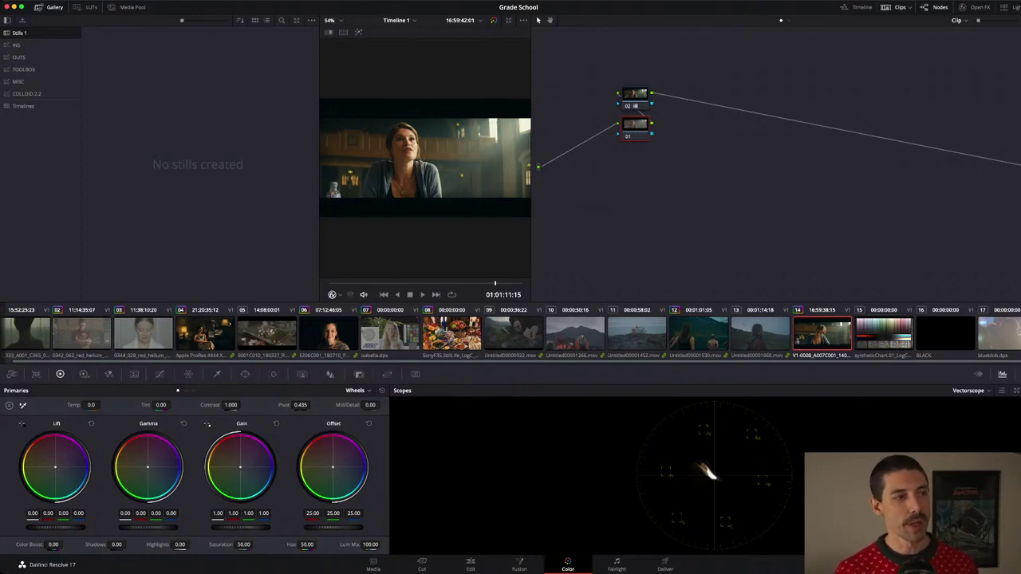
# Place clip 14's LUT node beside its new first node and apply the same two-node 2383 grade to clip 07, isabella.dpx.
pyautogui.moveTo(635, 94); pyautogui.dragTo(683, 123)
pyautogui.click(390, 332)
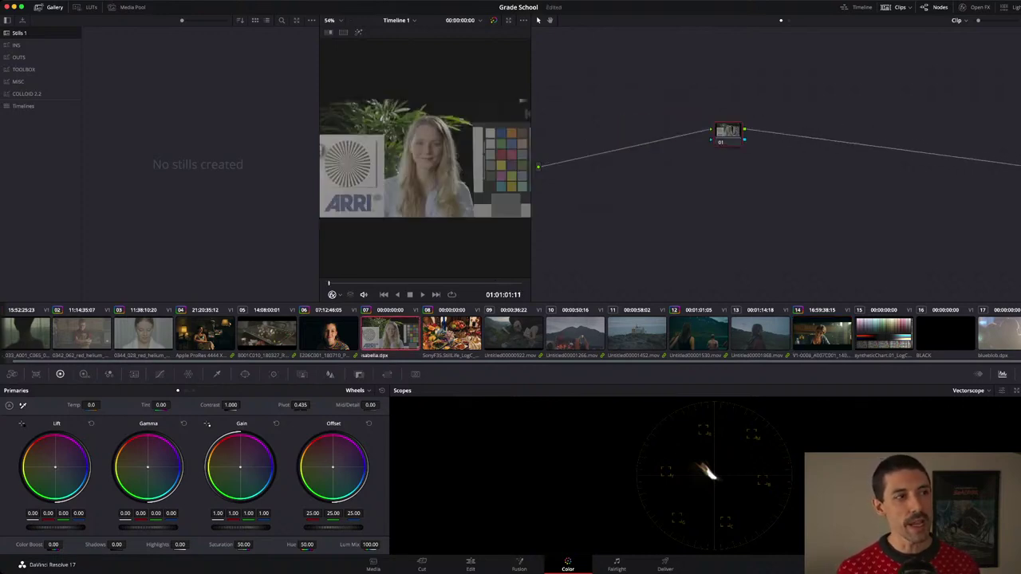
pyautogui.press('=')
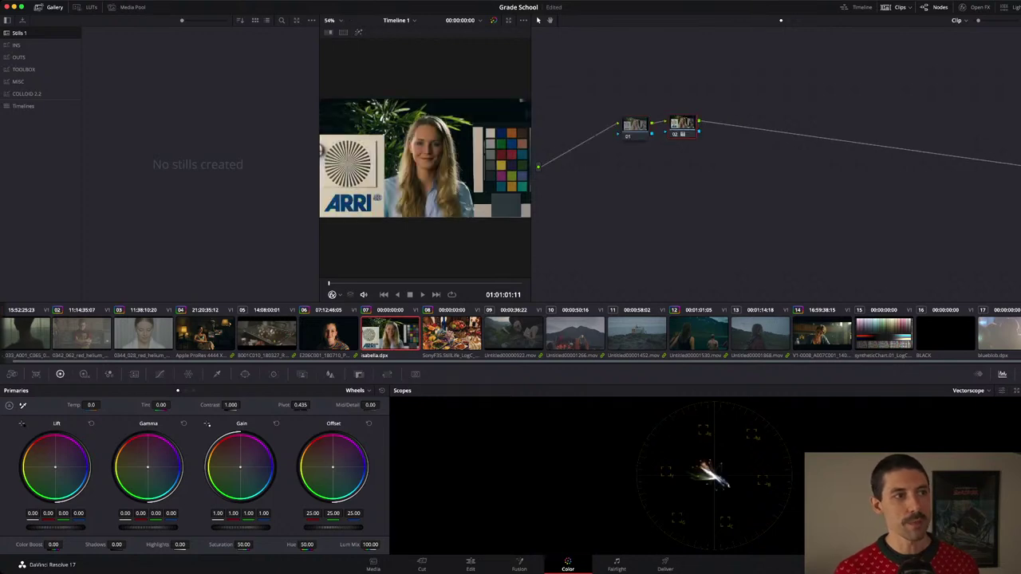
pyautogui.moveTo(682, 123); pyautogui.dragTo(688, 125)
# Compare clip 07 with its 2383 LUT node disabled and enabled, checking the overall contrast and color.
pyautogui.press('super+d')
pyautogui.press('super+d')
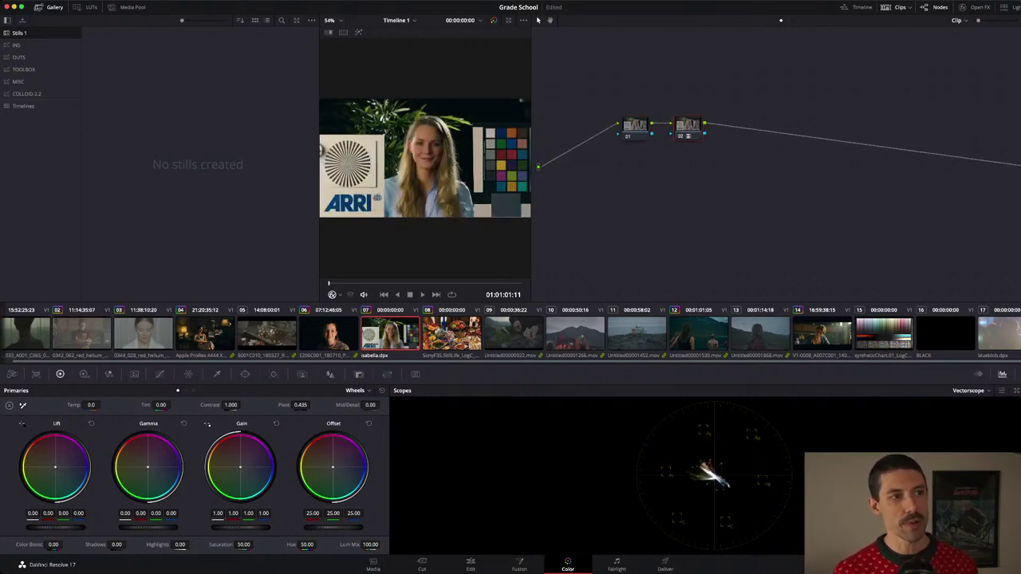
pyautogui.hotkey('ctrl', 'd')
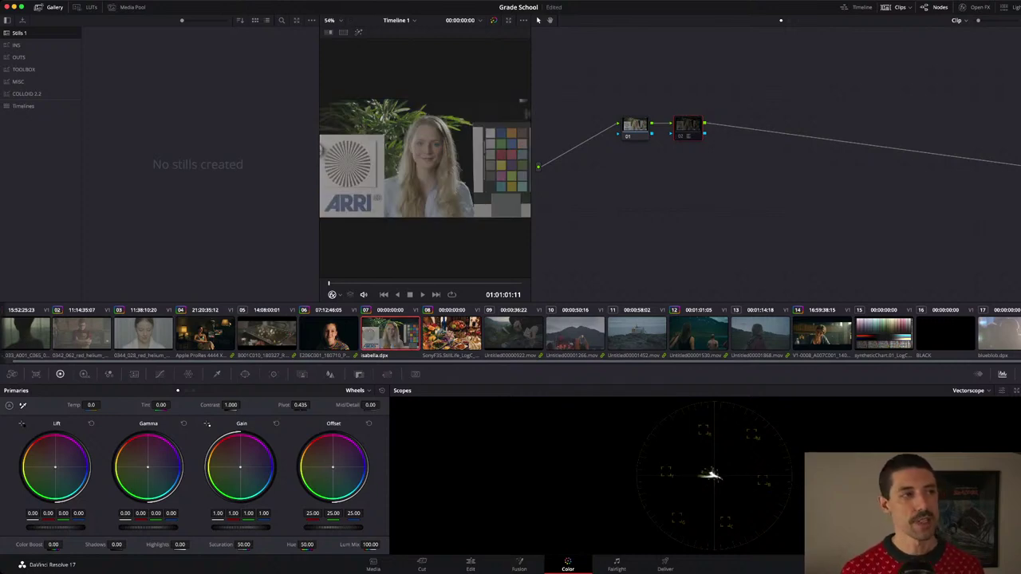
pyautogui.hotkey('ctrl', 'd')
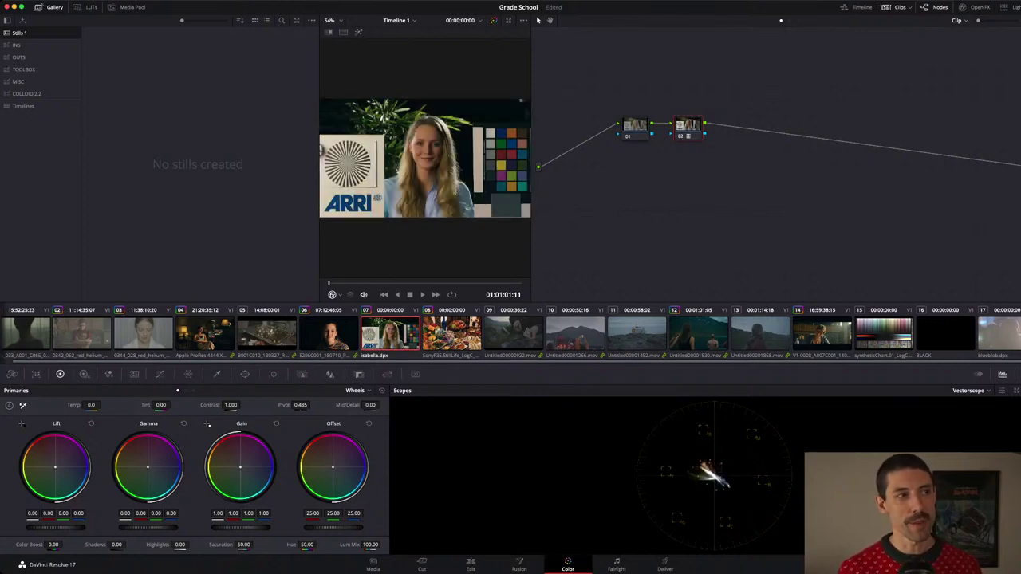
pyautogui.hotkey('ctrl', 'd')
pyautogui.hotkey('ctrl', 'd')
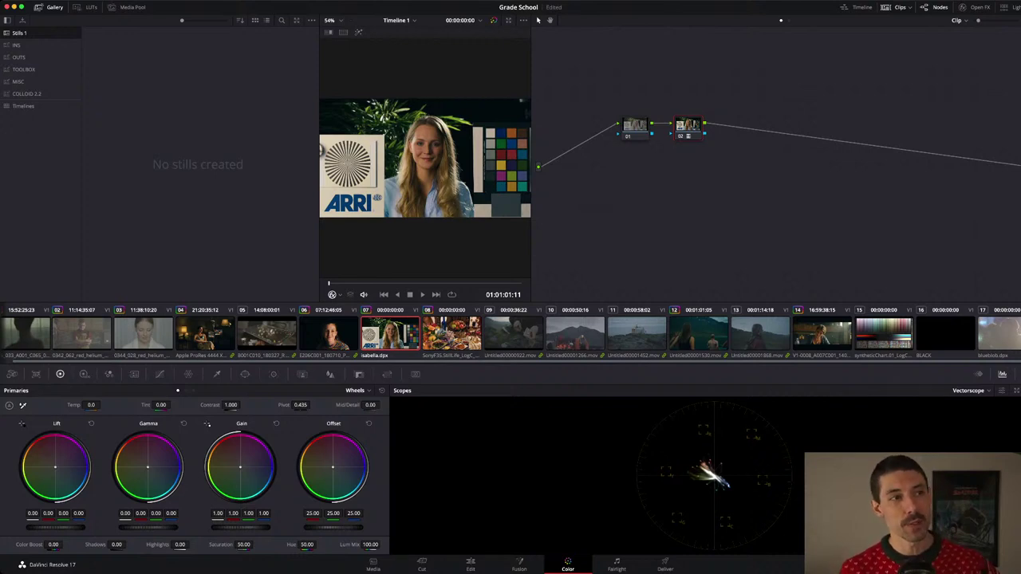
pyautogui.moveTo(688, 128); pyautogui.dragTo(697, 126)
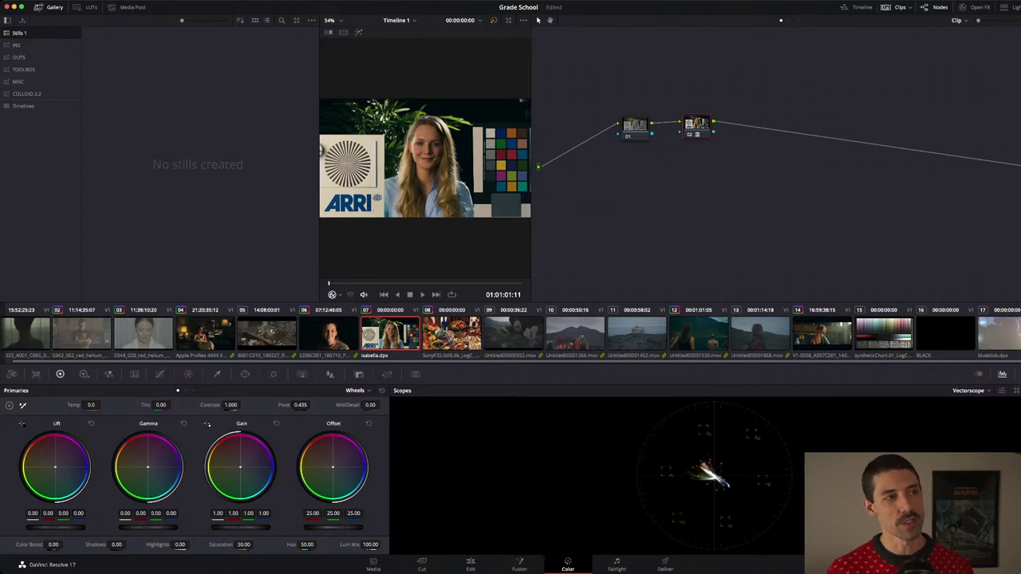
pyautogui.press('super+d')
pyautogui.press('super+d')
pyautogui.press('super+d')
pyautogui.press('super+d')
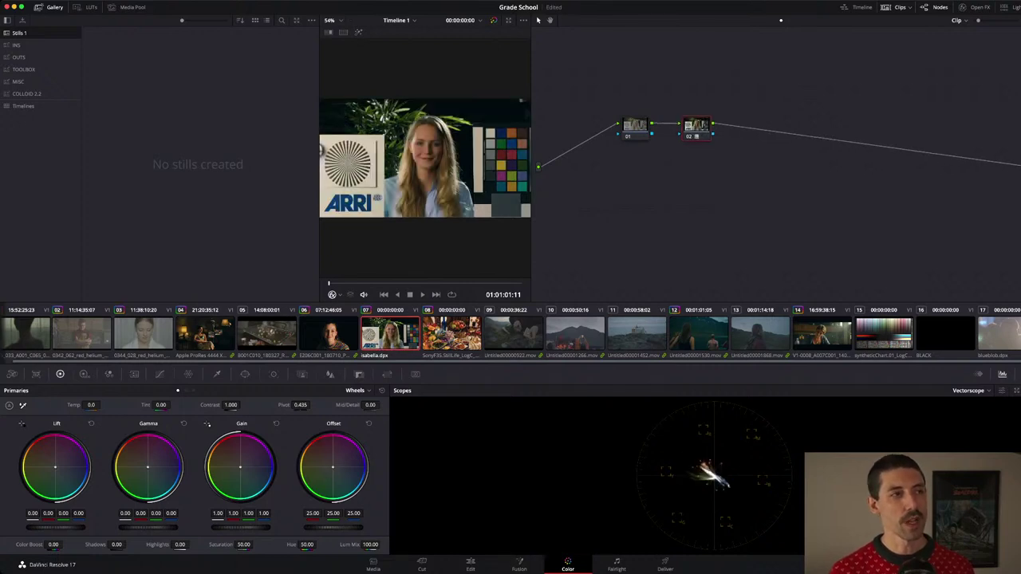
pyautogui.hotkey('ctrl', 'd')
pyautogui.hotkey('ctrl', 'd')
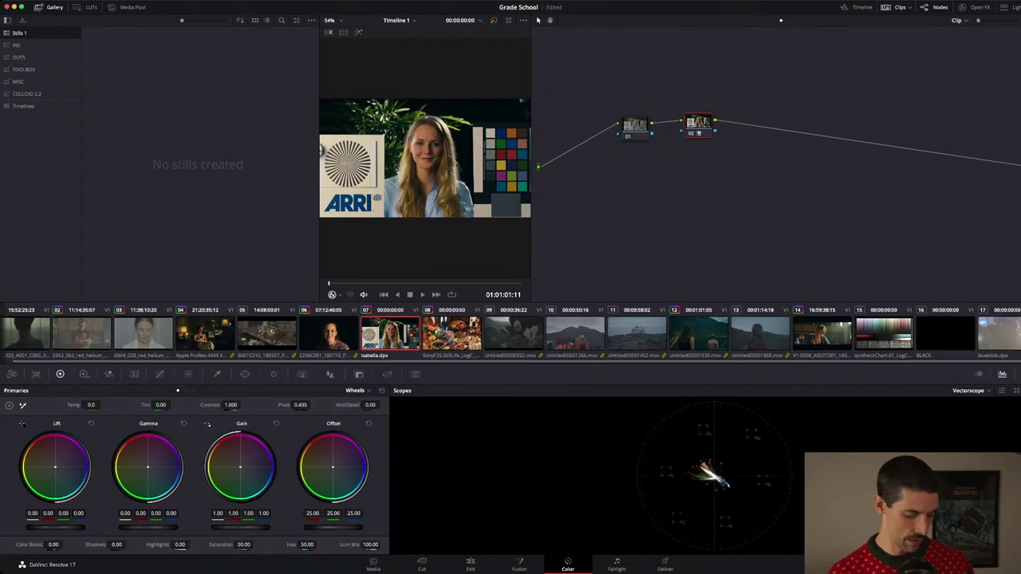
# Examine the color chart patches in clip 07 up close with the LUT node off and on, and return to the full frame.
pyautogui.scroll(10, 496, 158)
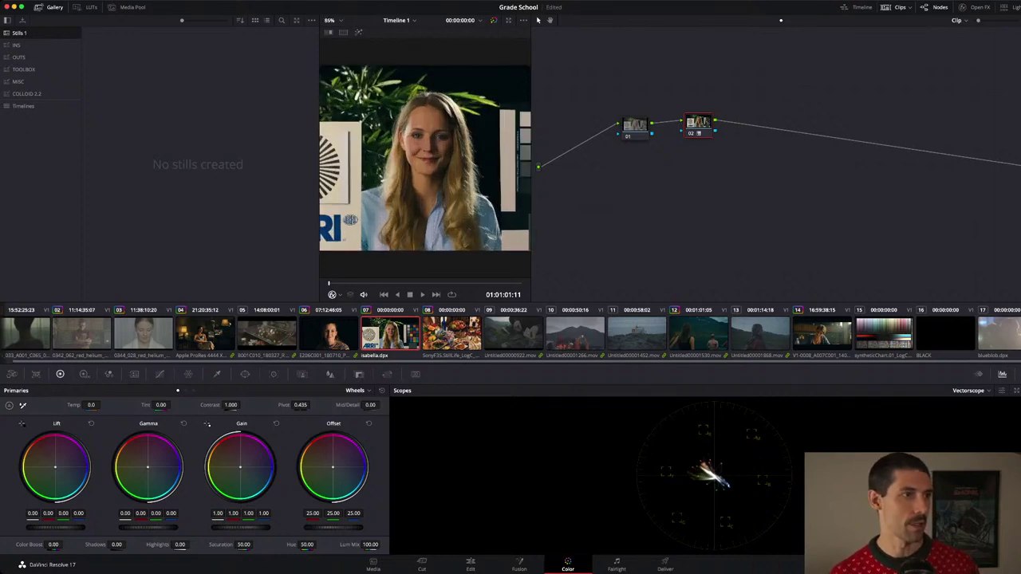
pyautogui.moveTo(495, 157); pyautogui.dragTo(354, 154)
pyautogui.press('super+d')
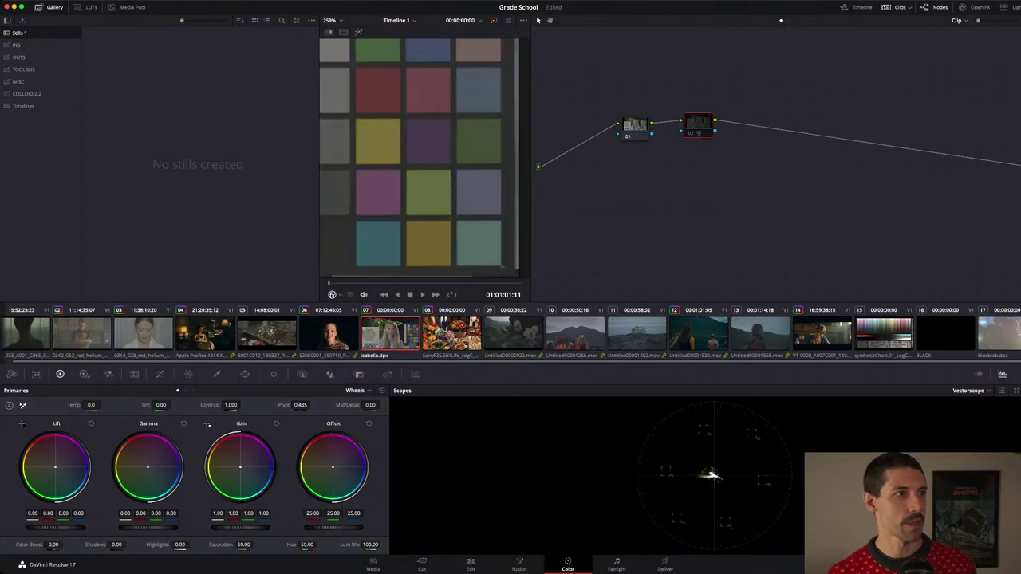
pyautogui.hotkey('ctrl', 'd')
pyautogui.hotkey('ctrl', 'd')
pyautogui.hotkey('ctrl', 'd')
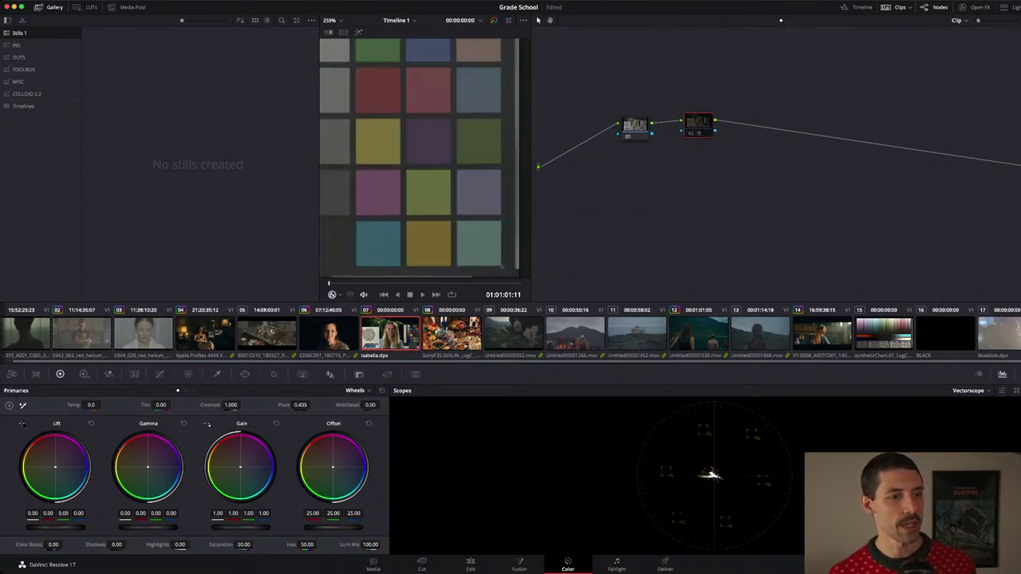
pyautogui.hotkey('ctrl', 'd')
pyautogui.hotkey('ctrl', 'd')
pyautogui.hotkey('ctrl', 'd')
pyautogui.hotkey('ctrl', 'd')
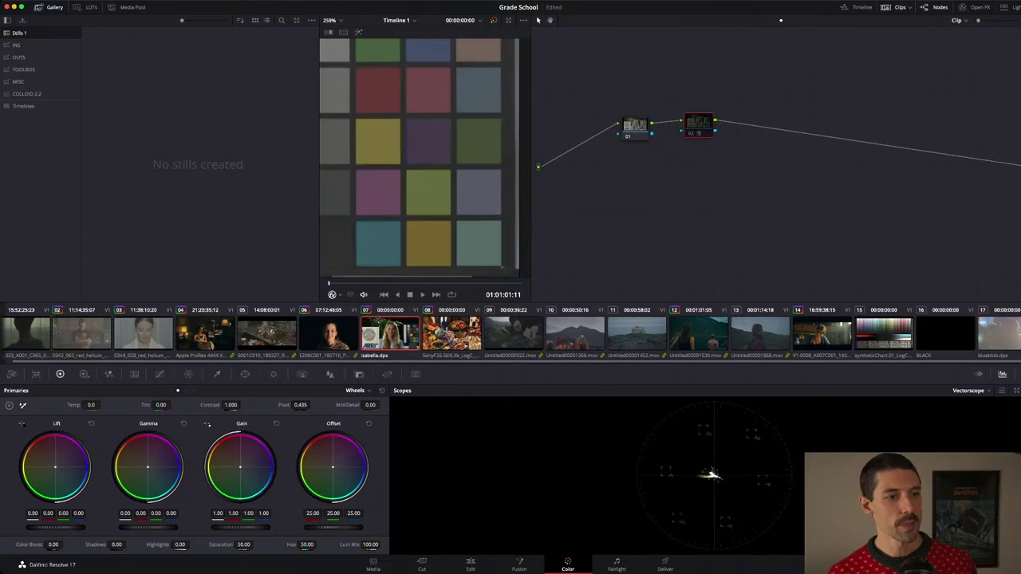
pyautogui.hotkey('ctrl', 'd')
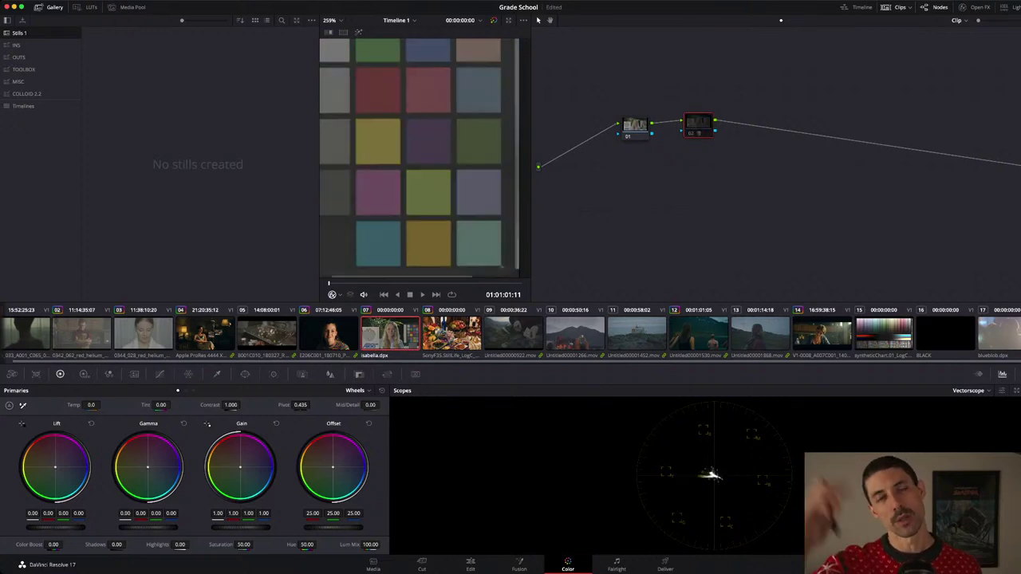
pyautogui.hotkey('ctrl', 'd')
pyautogui.hotkey('ctrl', 'd')
pyautogui.hotkey('ctrl', 'd')
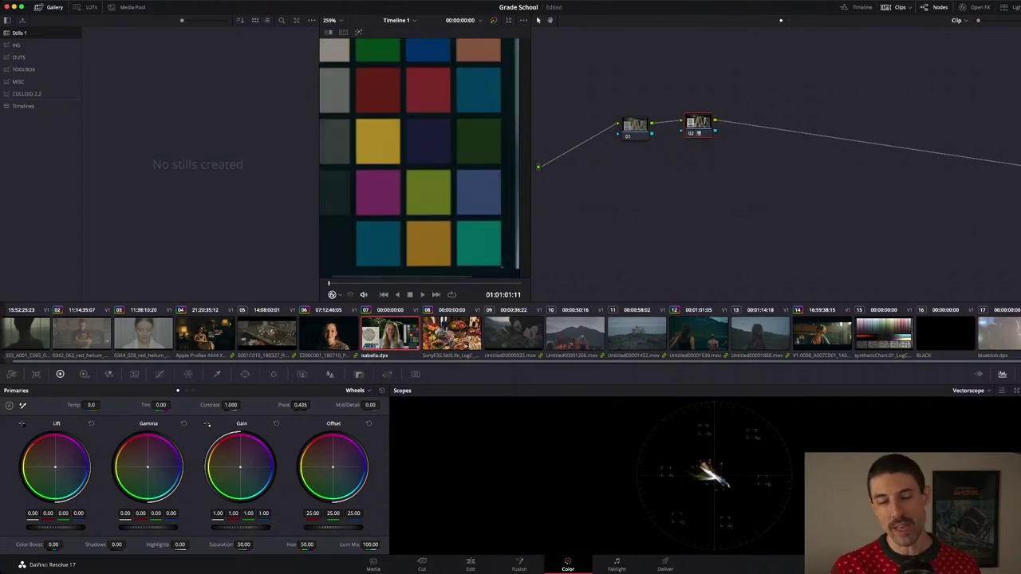
pyautogui.hotkey('shift', 'z')
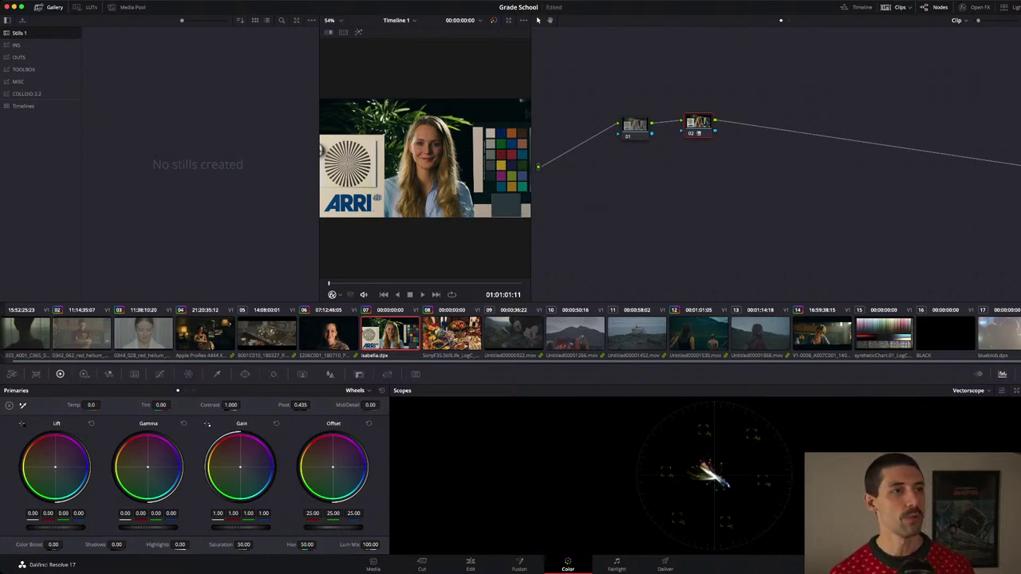
# Grab a still of clip 07 with the 2383 LUT applied and delete its LUT node.
pyautogui.moveTo(699, 121); pyautogui.dragTo(704, 119)
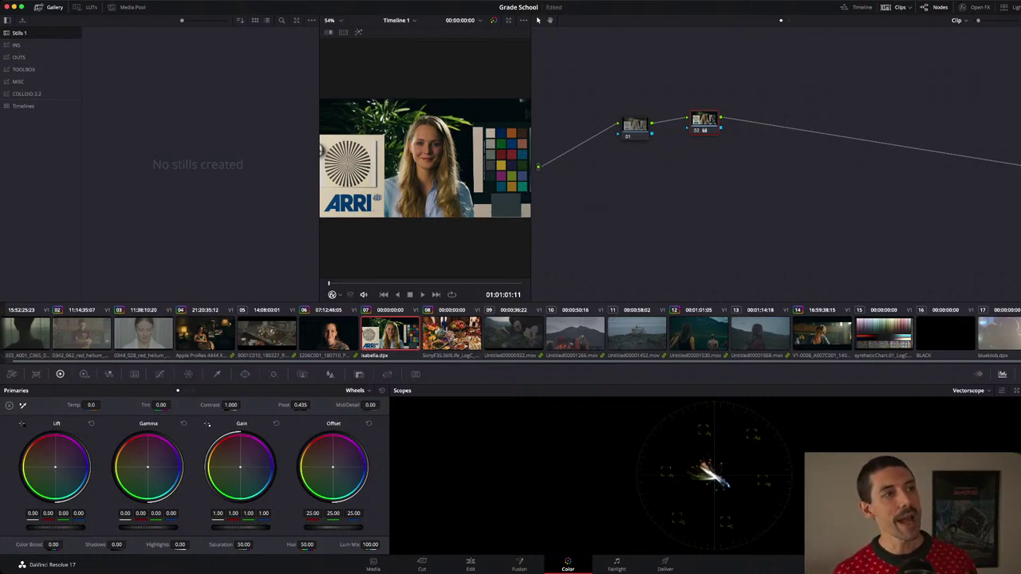
pyautogui.press('super+alt+g')
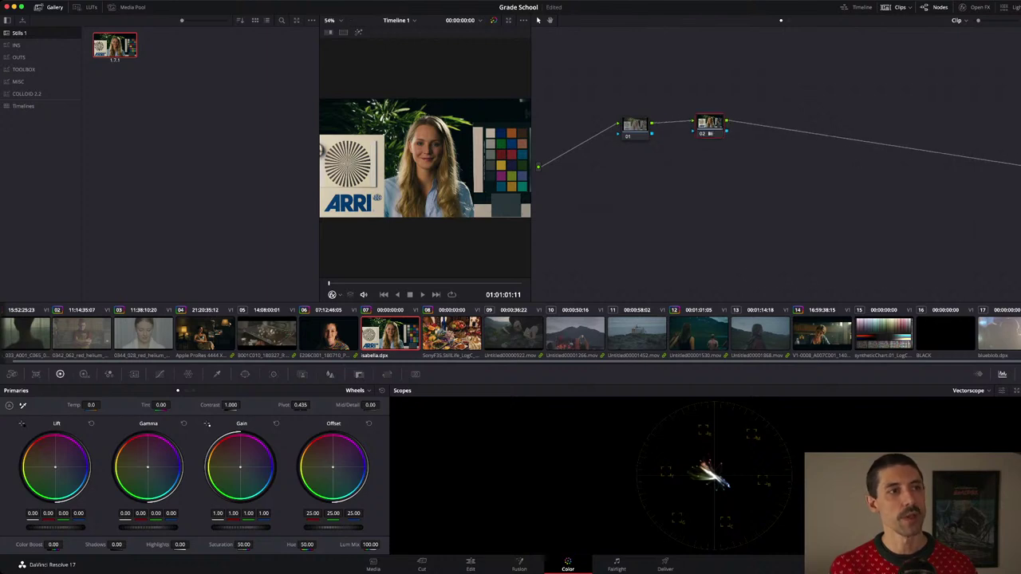
pyautogui.press('Delete')
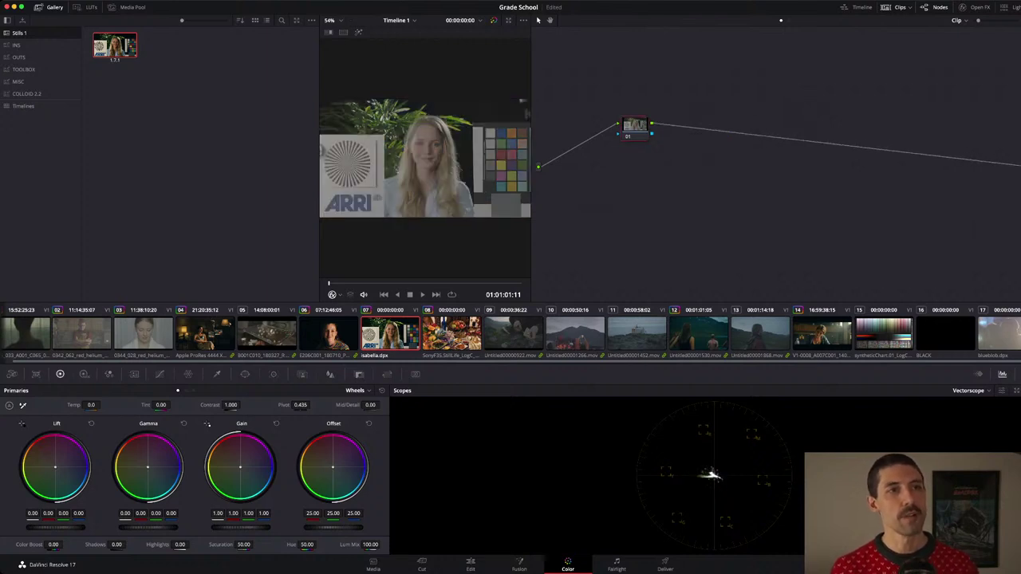
# Add a serial node to clip 07 and apply the LogC -> 709 RCM still from the OUTS album to it.
pyautogui.hotkey('alt', 's')
pyautogui.click(19, 57)
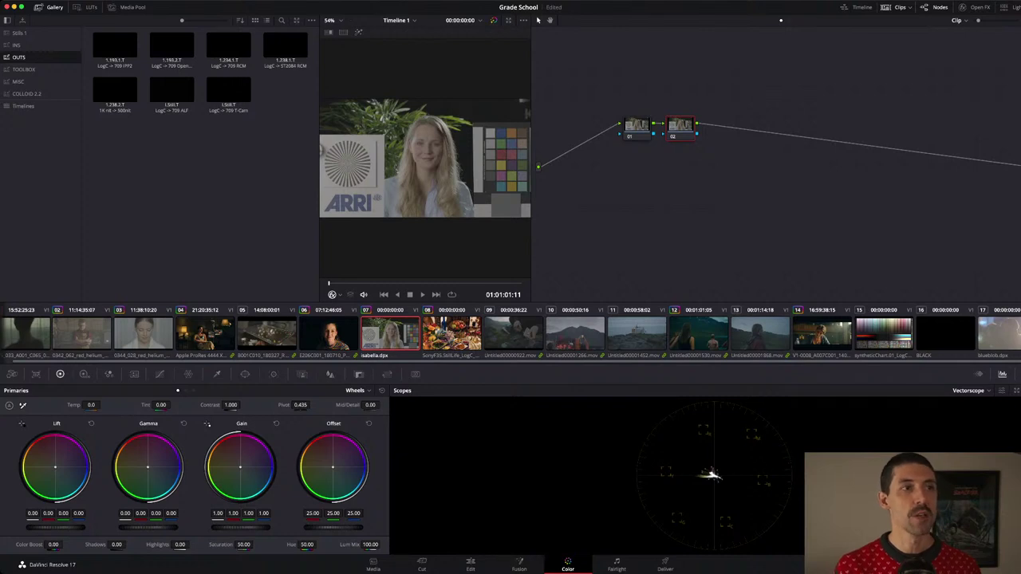
pyautogui.click(228, 46)
pyautogui.middleClick(228, 45)
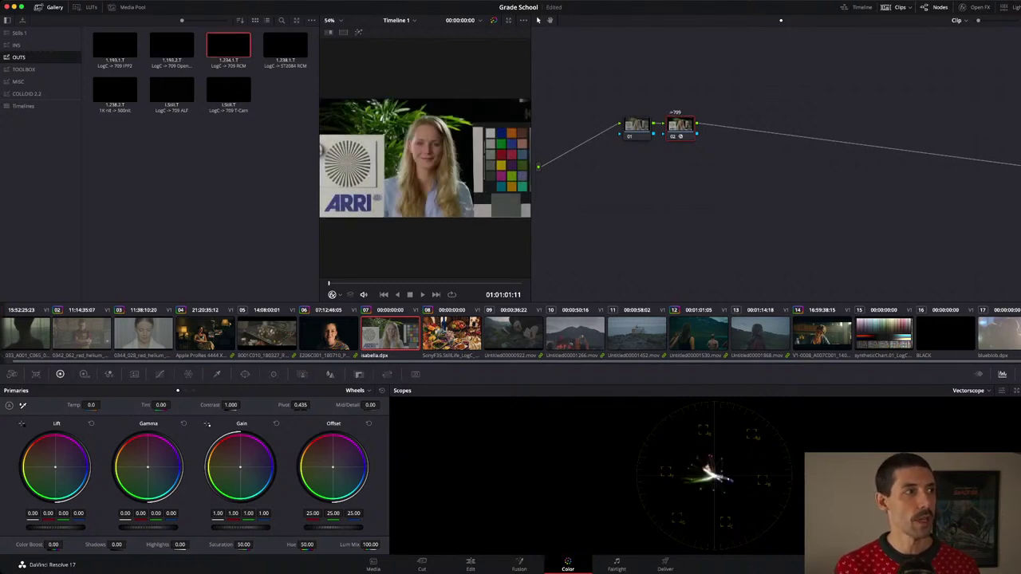
# Return to the Stills 1 album and space clip 07's two nodes farther apart in the node graph.
pyautogui.click(19, 33)
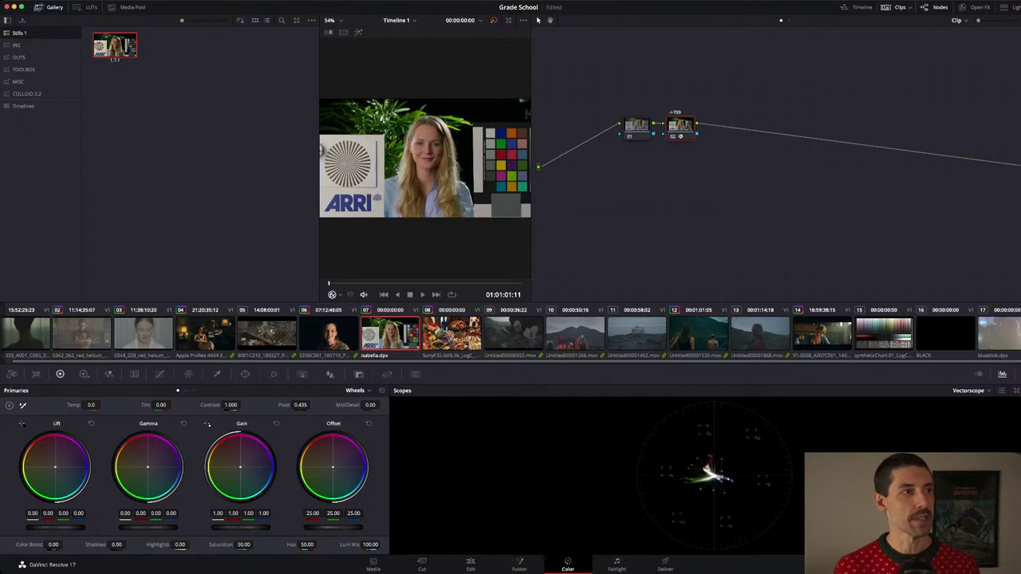
pyautogui.moveTo(680, 126); pyautogui.dragTo(751, 126)
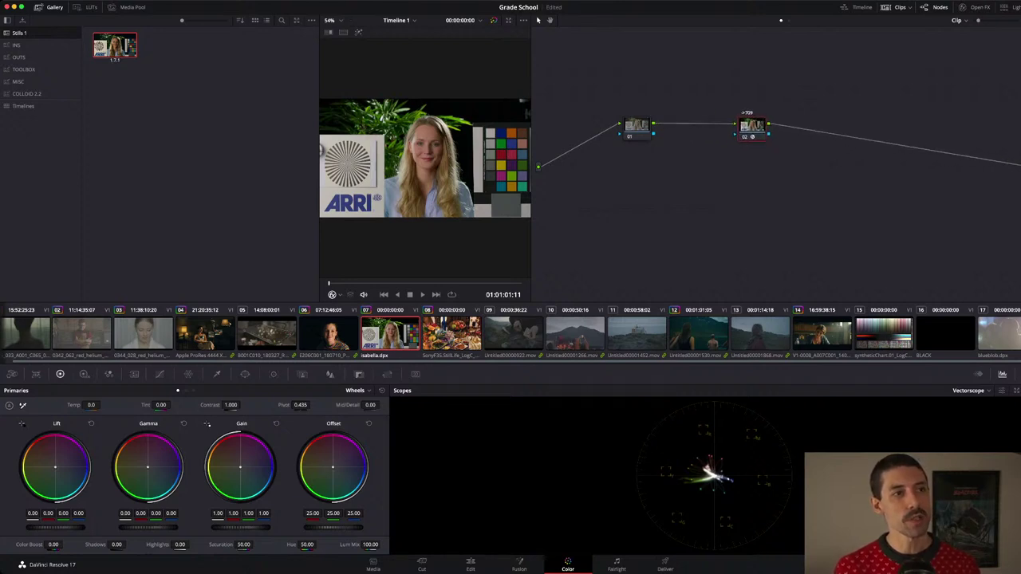
pyautogui.moveTo(637, 125); pyautogui.dragTo(654, 126)
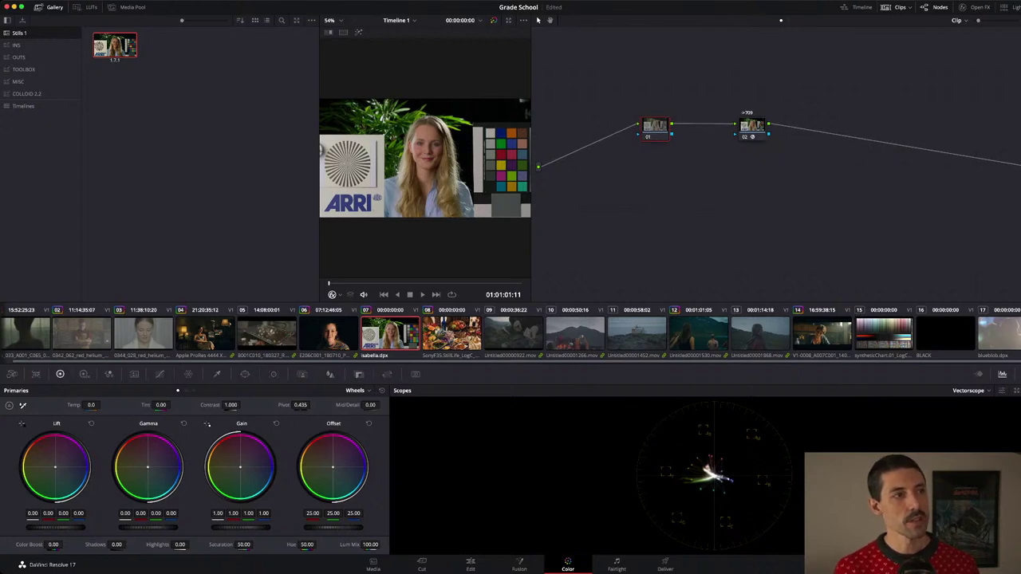
# Compare clip 07's 709 conversion with the grabbed 2383 still by wiping the still fully across the image and toggling it.
pyautogui.press('super+w')
pyautogui.moveTo(425, 158); pyautogui.dragTo(321, 158)
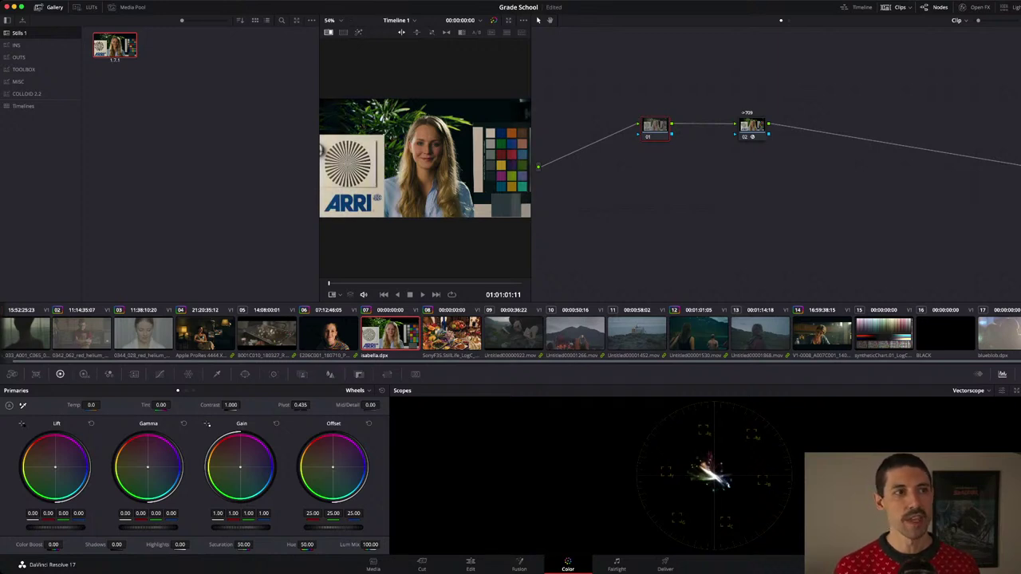
pyautogui.hotkey('ctrl', 'w')
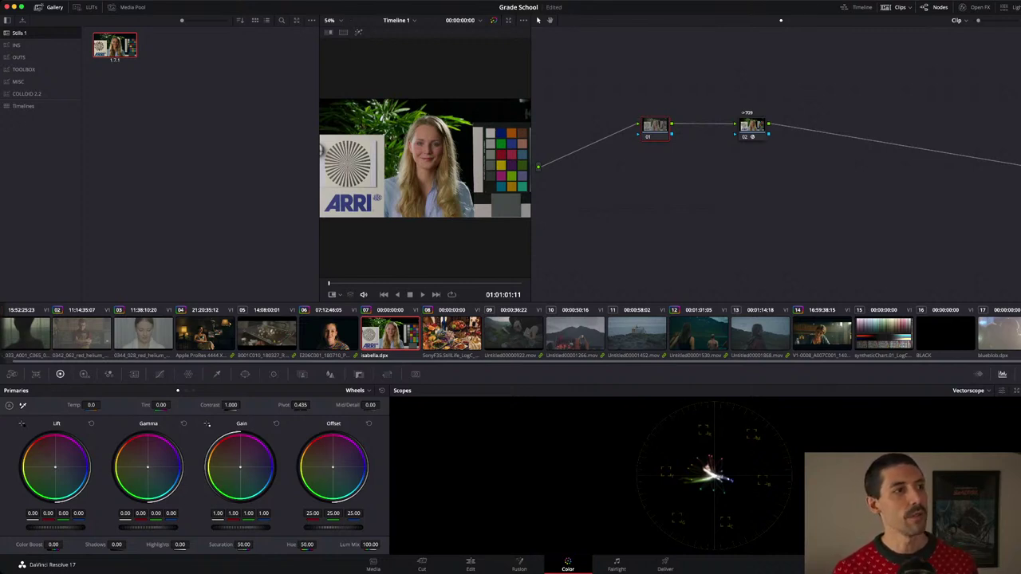
pyautogui.press('super+w')
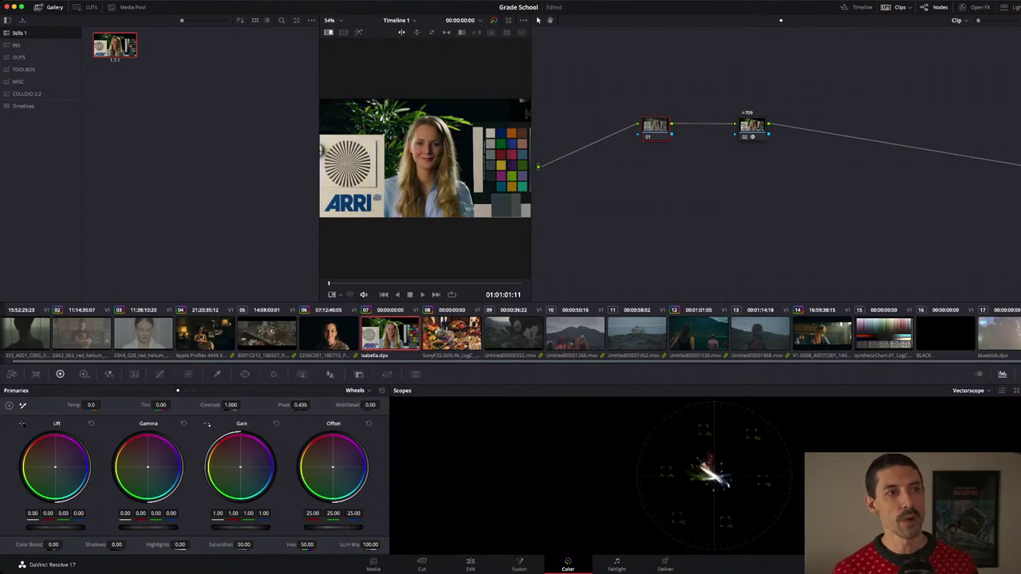
pyautogui.press('super+w')
pyautogui.click(751, 128)
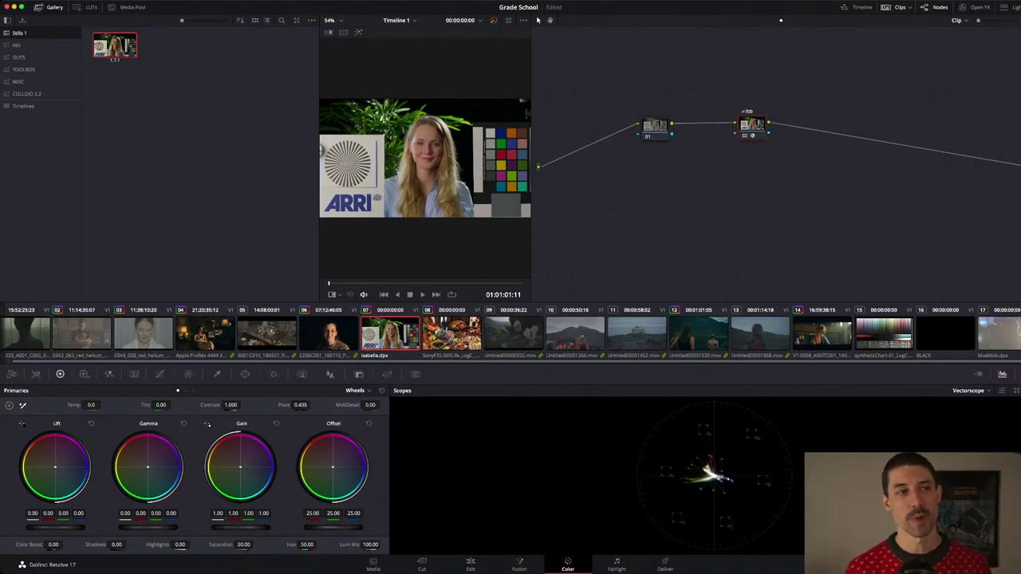
pyautogui.moveTo(752, 126); pyautogui.dragTo(757, 125)
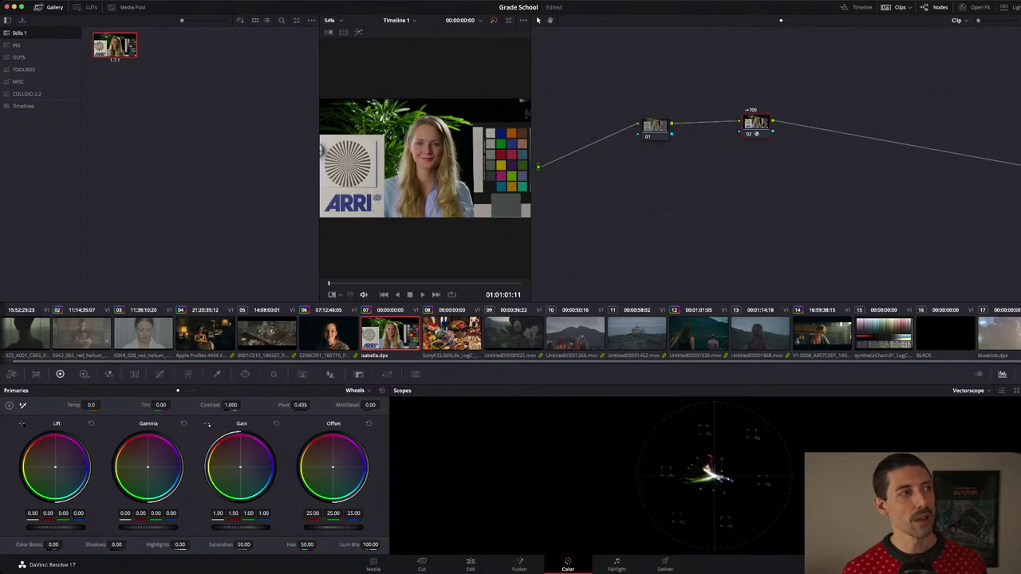
pyautogui.click(655, 128)
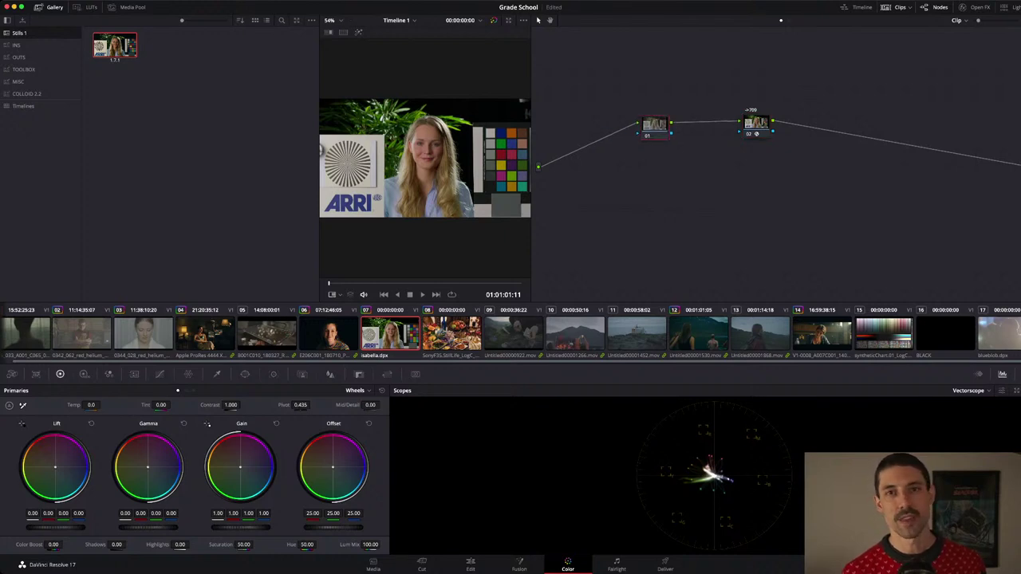
pyautogui.press('super+w')
pyautogui.press('super+w')
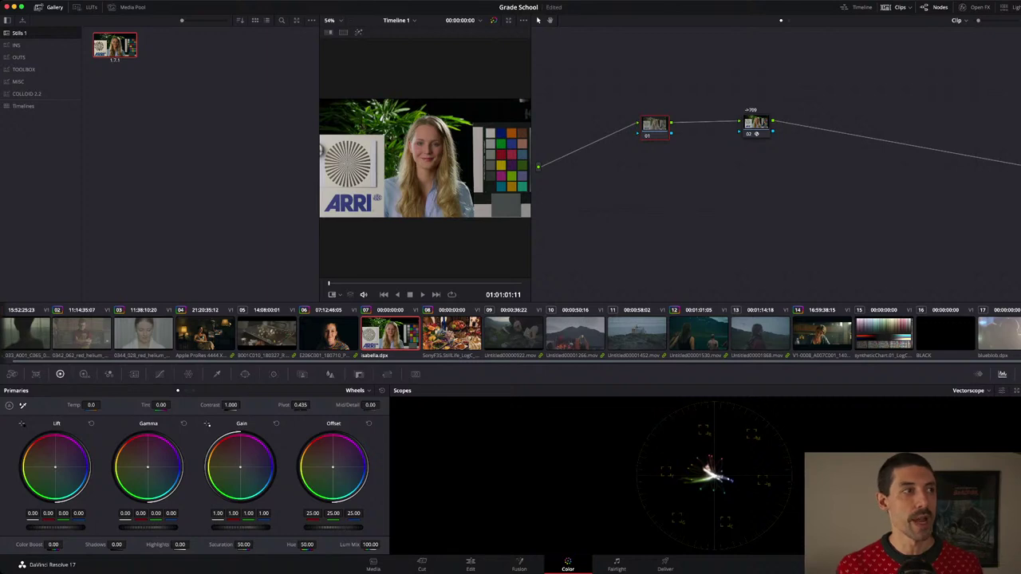
# Disable and re-enable the ->709 node on clip 07 to compare the log image with the converted one.
pyautogui.click(755, 123)
pyautogui.press('super+d')
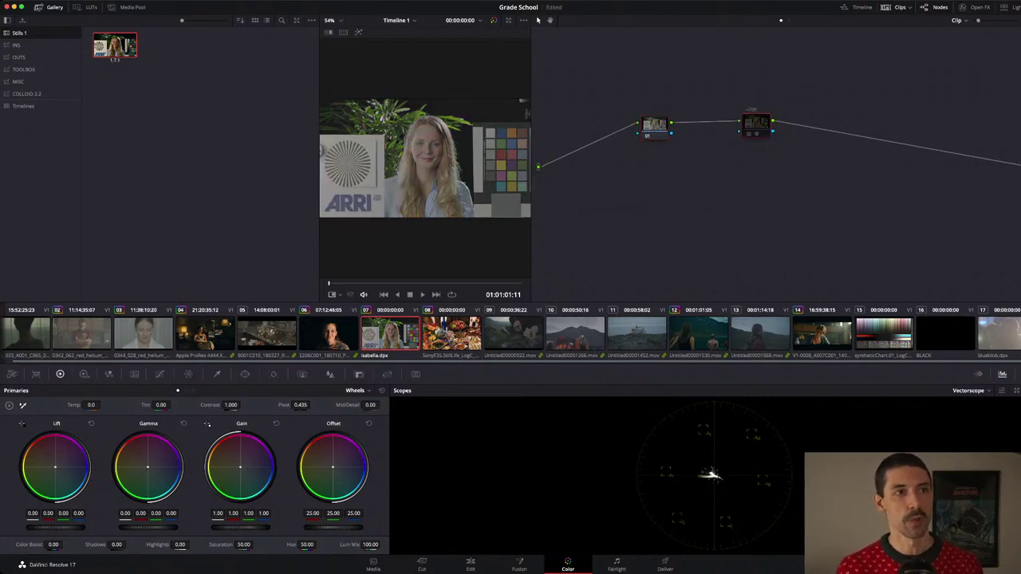
pyautogui.hotkey('ctrl', 'd')
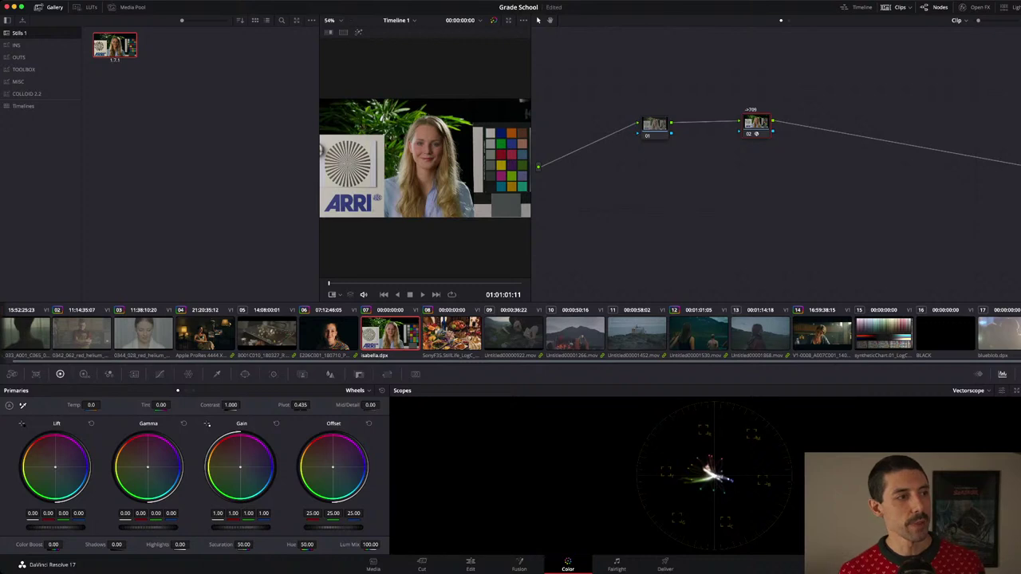
# Shape a gentle S-curve on node 01's custom curve, lowering a shadow point and raising a highlight point.
pyautogui.moveTo(654, 124); pyautogui.dragTo(656, 123)
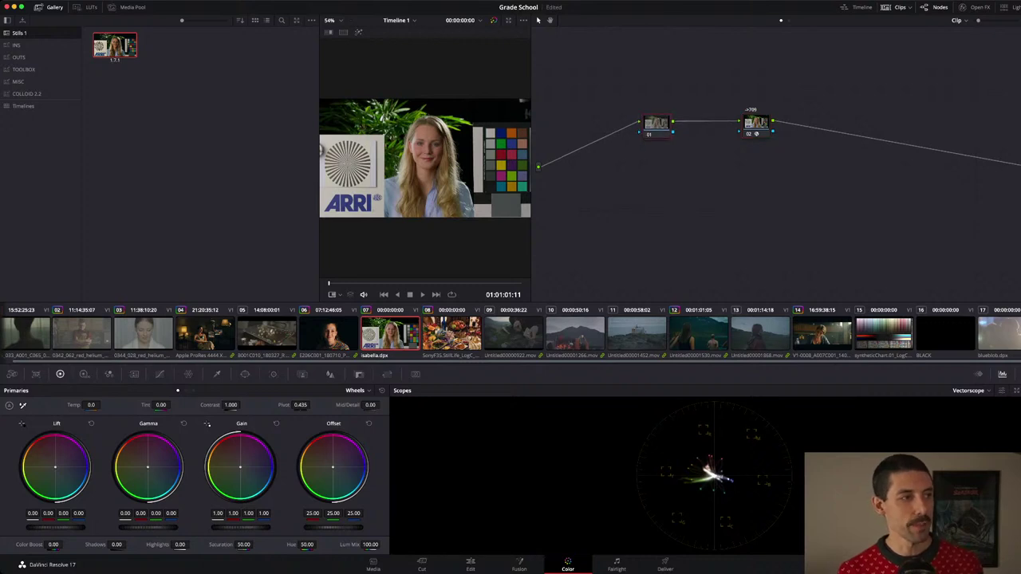
pyautogui.click(160, 374)
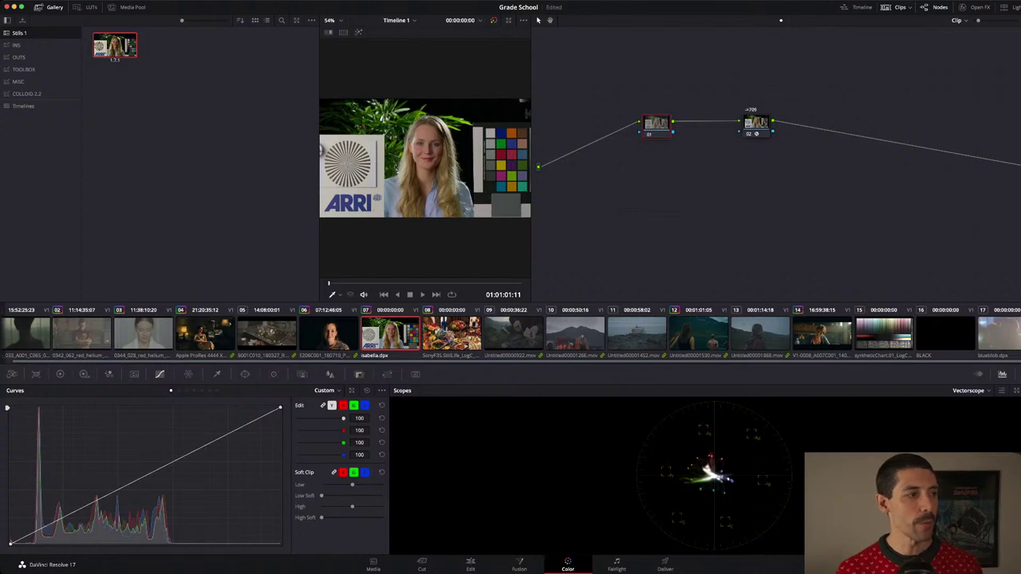
pyautogui.moveTo(93, 502); pyautogui.dragTo(92, 511)
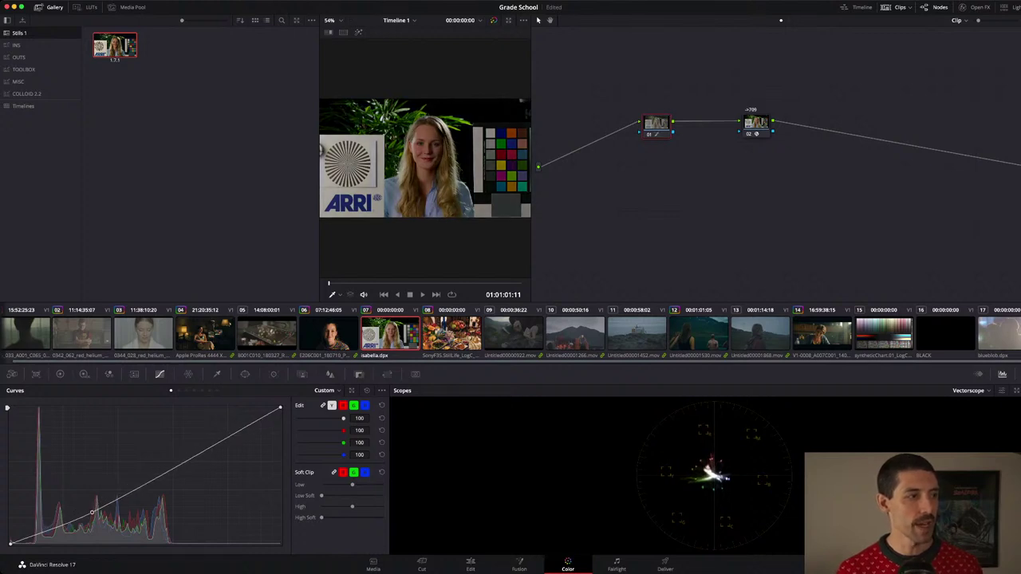
pyautogui.moveTo(174, 465)
pyautogui.mouseDown()
pyautogui.moveTo(170, 446)
pyautogui.moveTo(179, 456)
pyautogui.mouseUp()
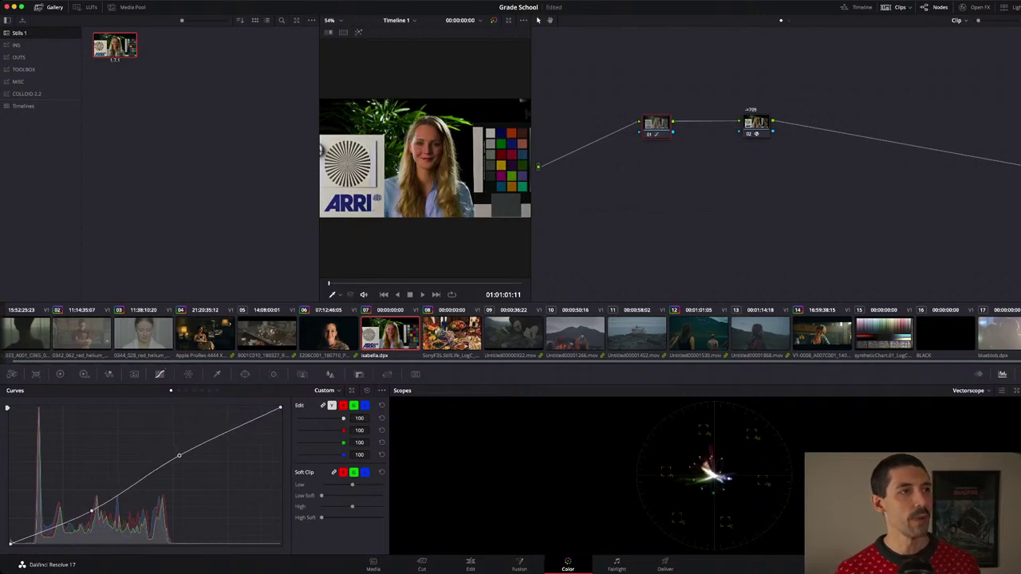
# Compare clip 07 with the 2383 still by toggling the reference wipe, with node 01's curve enabled and disabled.
pyautogui.press('super+w')
pyautogui.press('super+w')
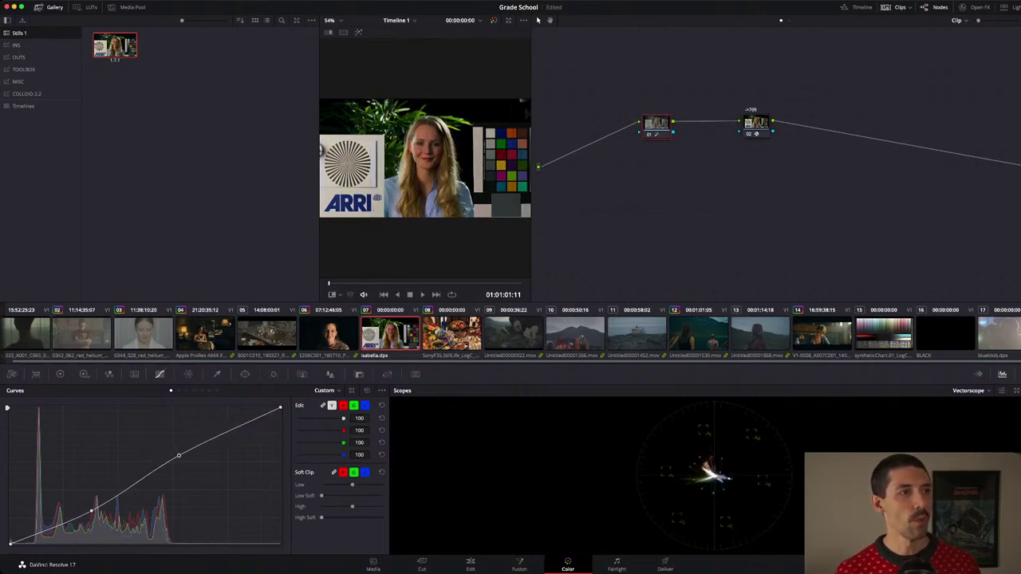
pyautogui.press('super+w')
pyautogui.press('super+w')
pyautogui.press('super+d')
pyautogui.press('super+w')
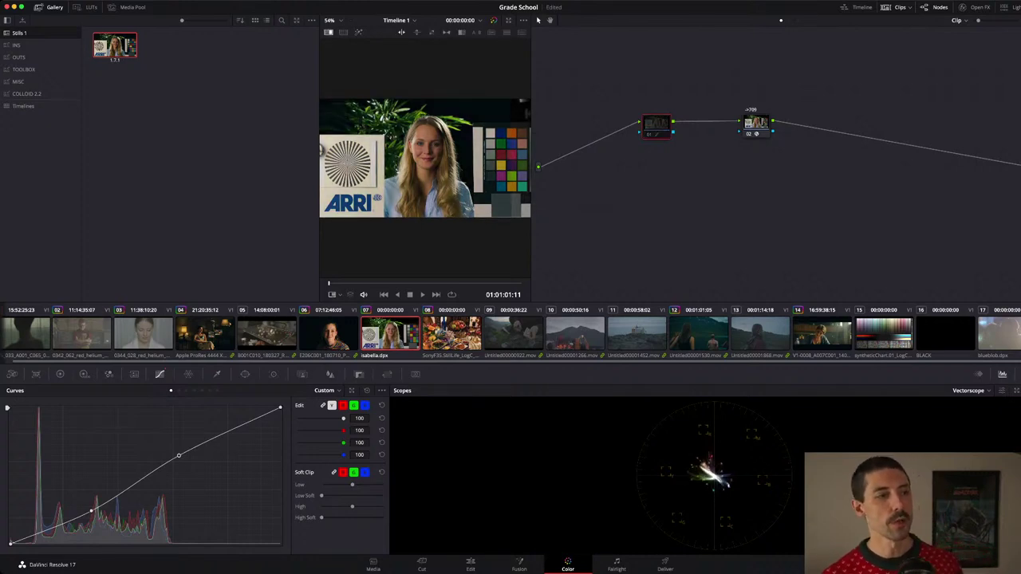
# Delete curve node 01 and replace it with an empty serial node placed before the ->709 node.
pyautogui.press('Delete')
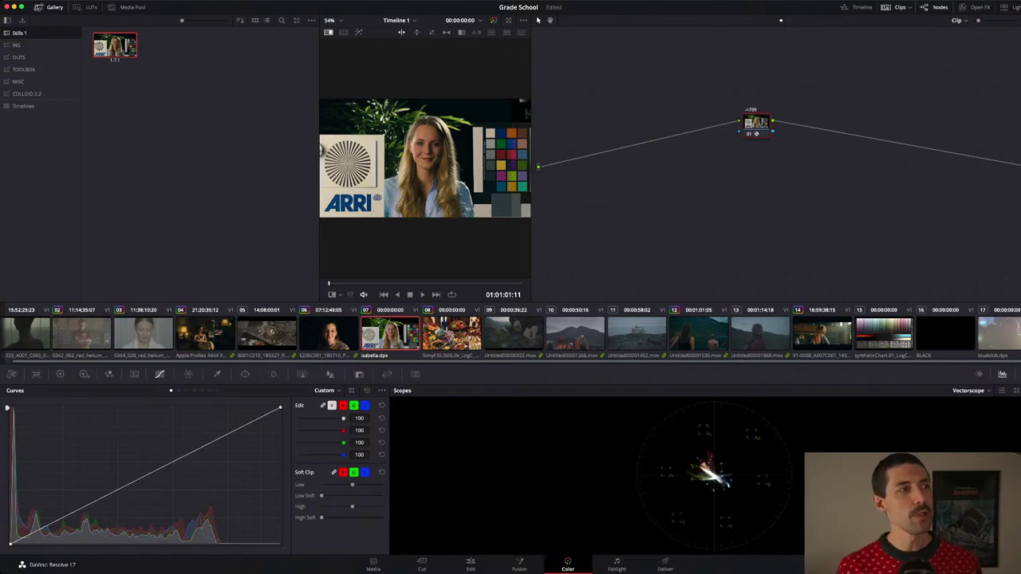
pyautogui.hotkey('alt', 's')
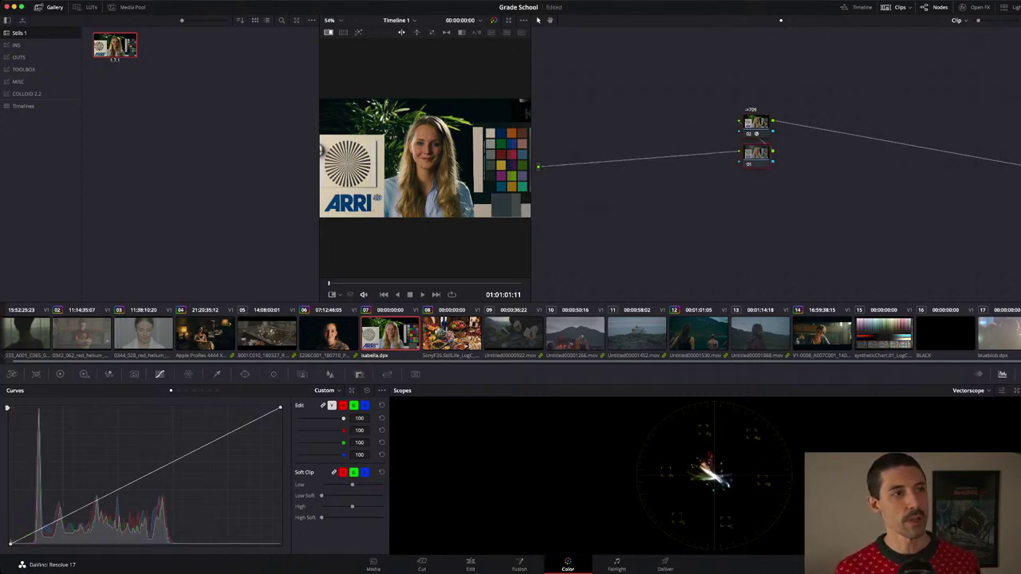
pyautogui.moveTo(757, 154); pyautogui.dragTo(671, 124)
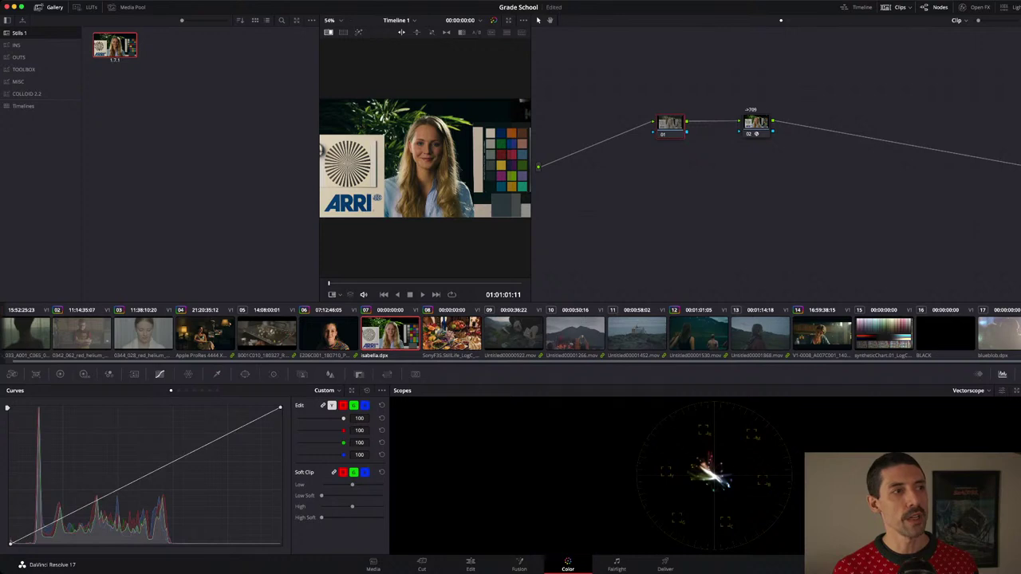
# Toggle the reference wipe repeatedly to compare the plain 709 conversion with the 2383 still.
pyautogui.press('super+w')
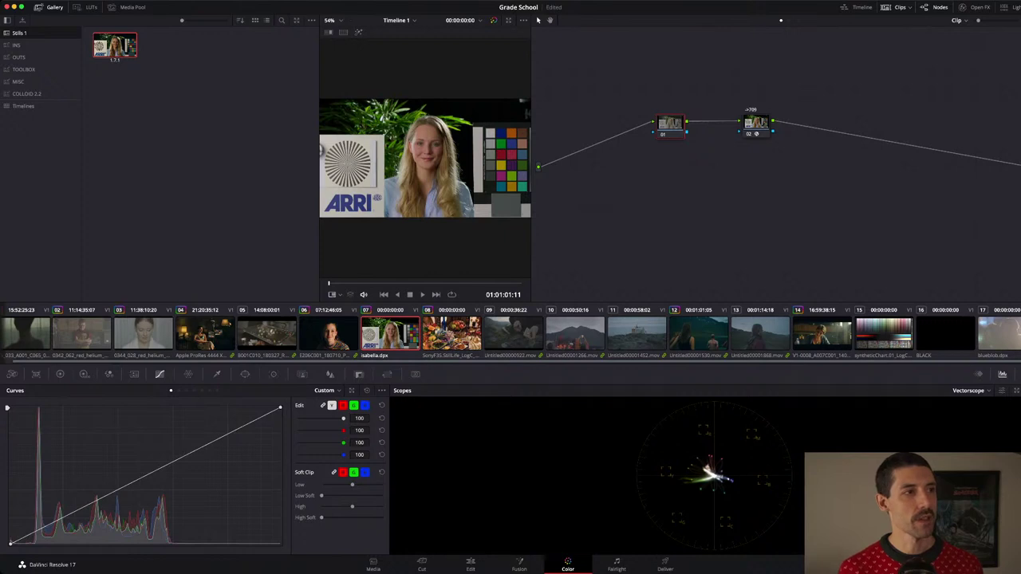
pyautogui.press('super+w')
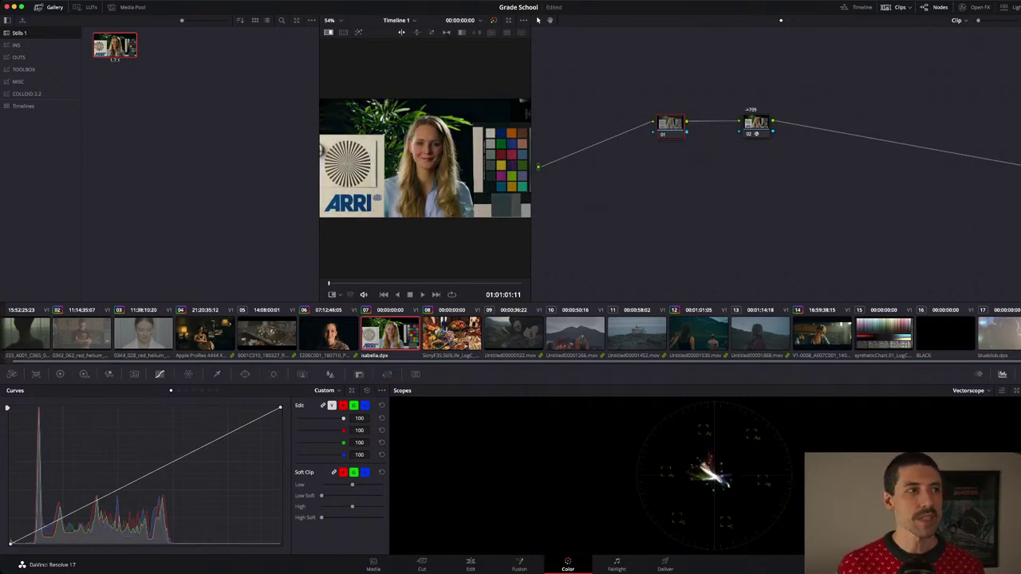
pyautogui.hotkey('shift', '`')
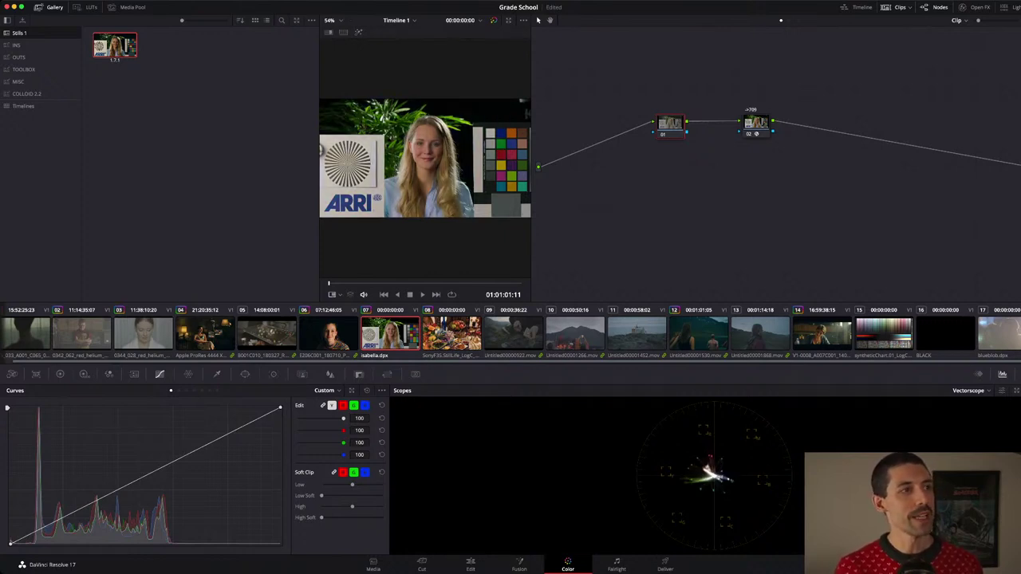
pyautogui.hotkey('shift', '`')
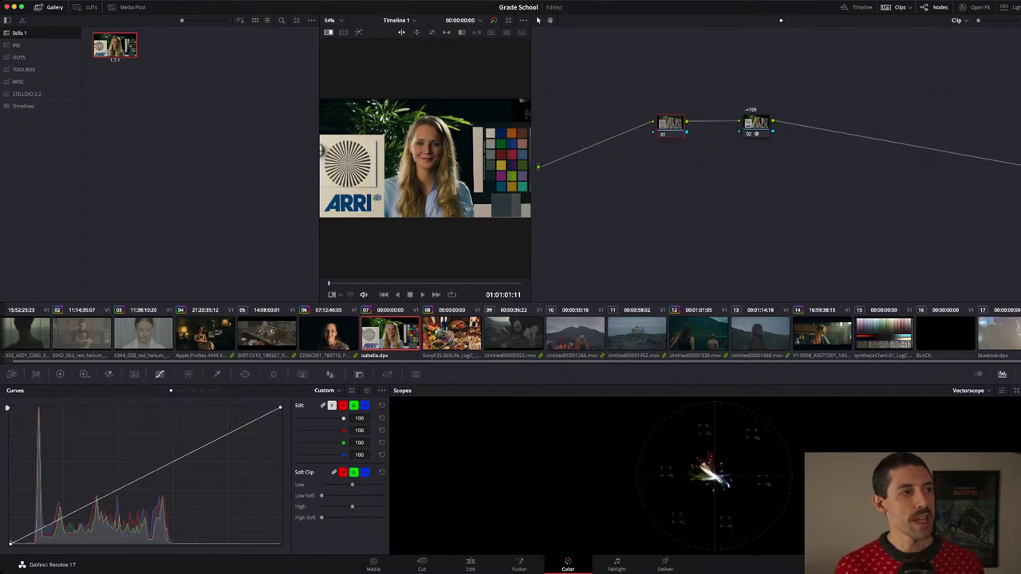
pyautogui.hotkey('shift', '`')
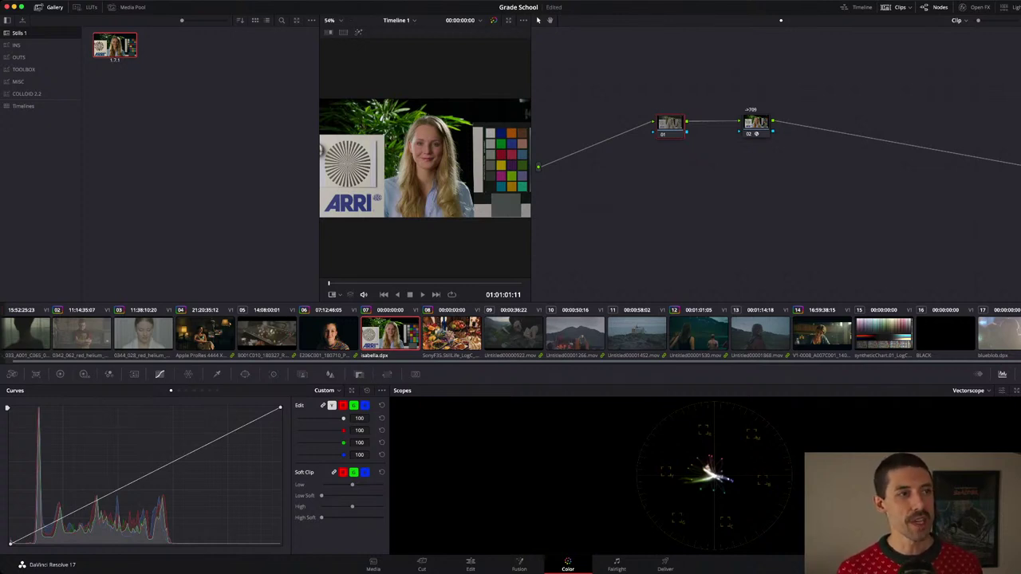
# Open clip 07 in Fusion and insert a Color Space Transform from ARRI Alexa/ARRI LogC to Rec.709/Gamma 2.4 with Luminance Mapping and custom max input.
pyautogui.moveTo(670, 125); pyautogui.dragTo(663, 127)
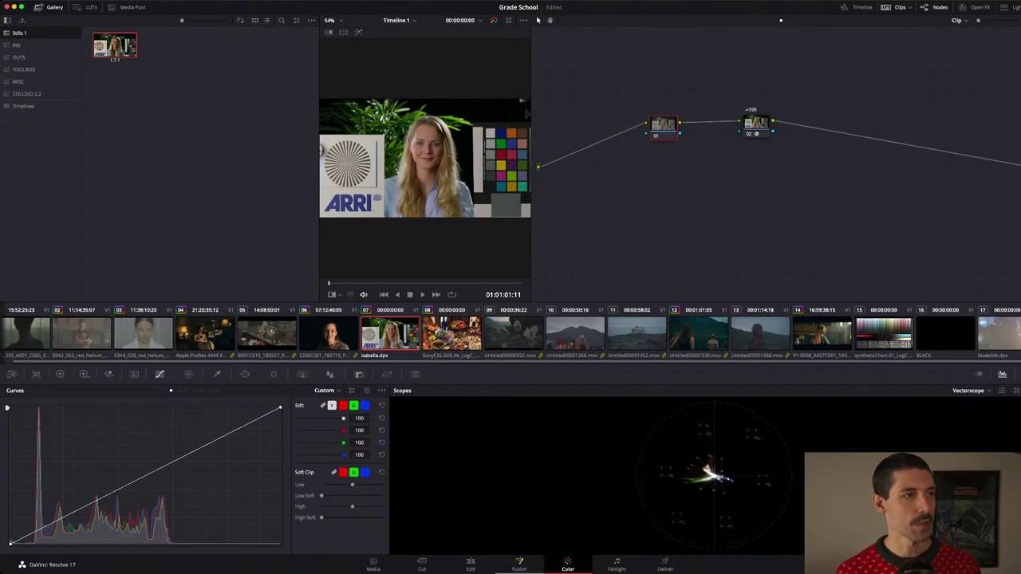
pyautogui.click(519, 563)
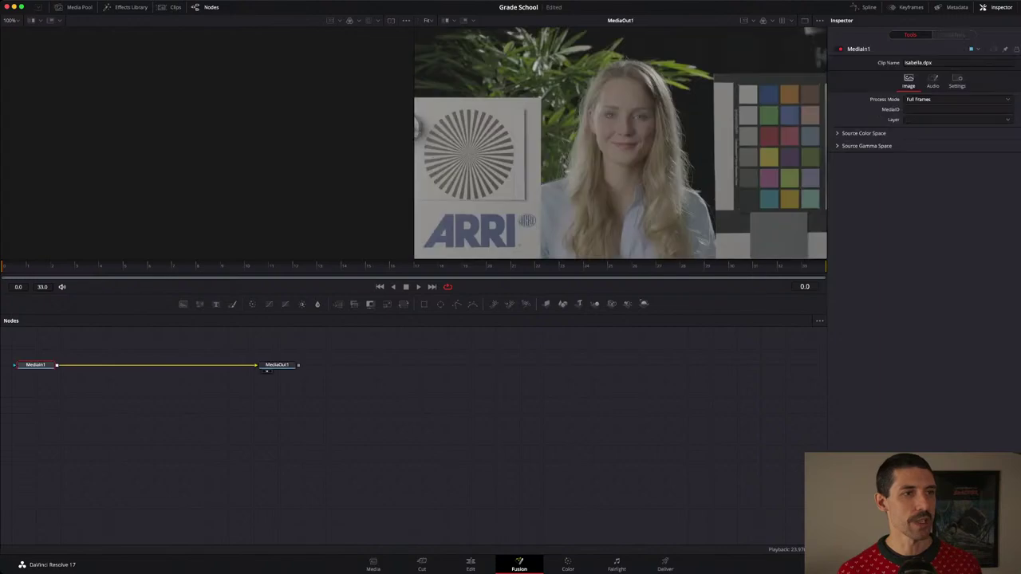
pyautogui.moveTo(267, 369); pyautogui.dragTo(415, 380)
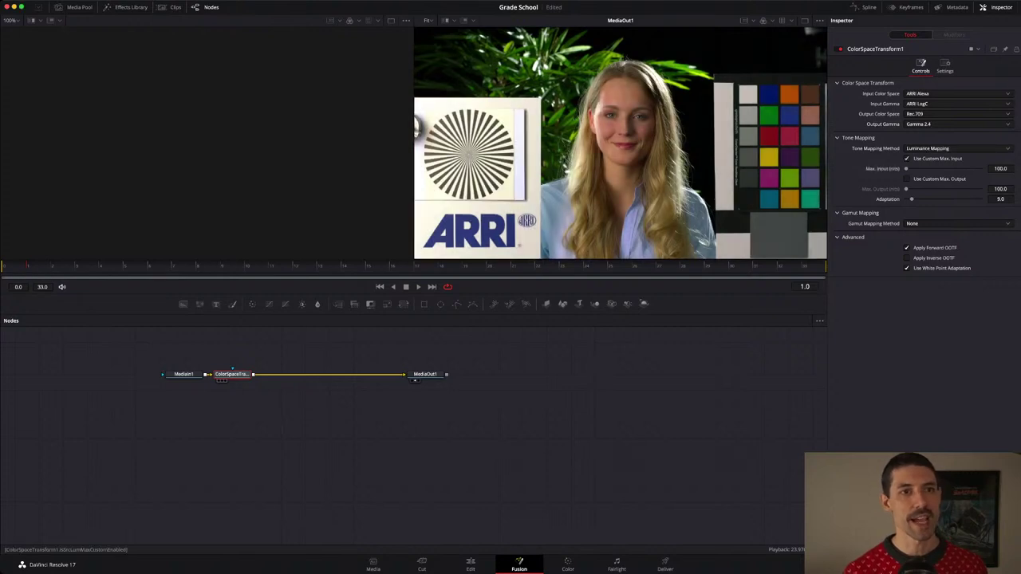
# Set the transform's maximum input to 10000 nits, enable custom maximum output, and set gamut mapping to Saturation Compression.
pyautogui.moveTo(906, 169); pyautogui.dragTo(939, 168)
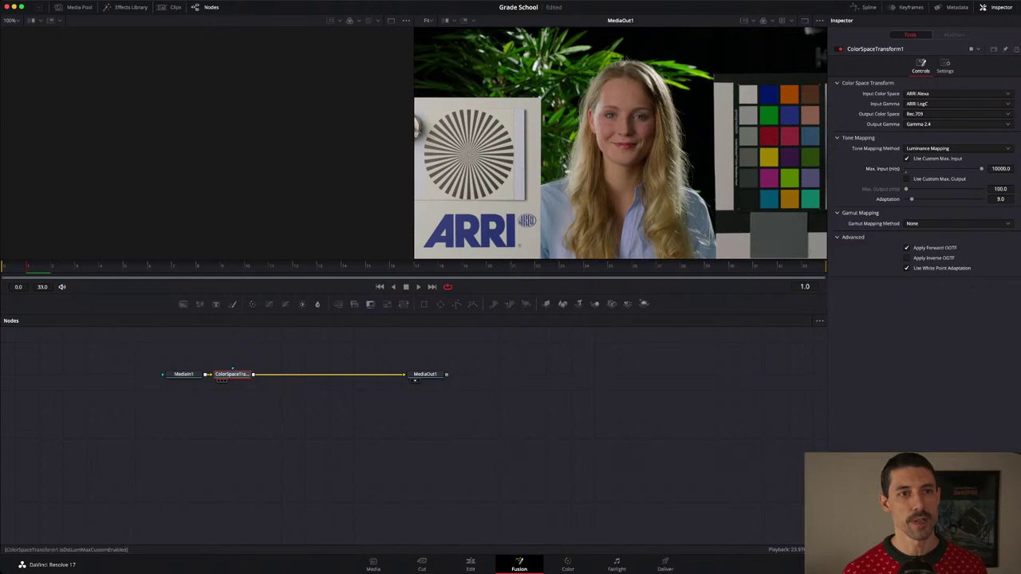
pyautogui.click(907, 179)
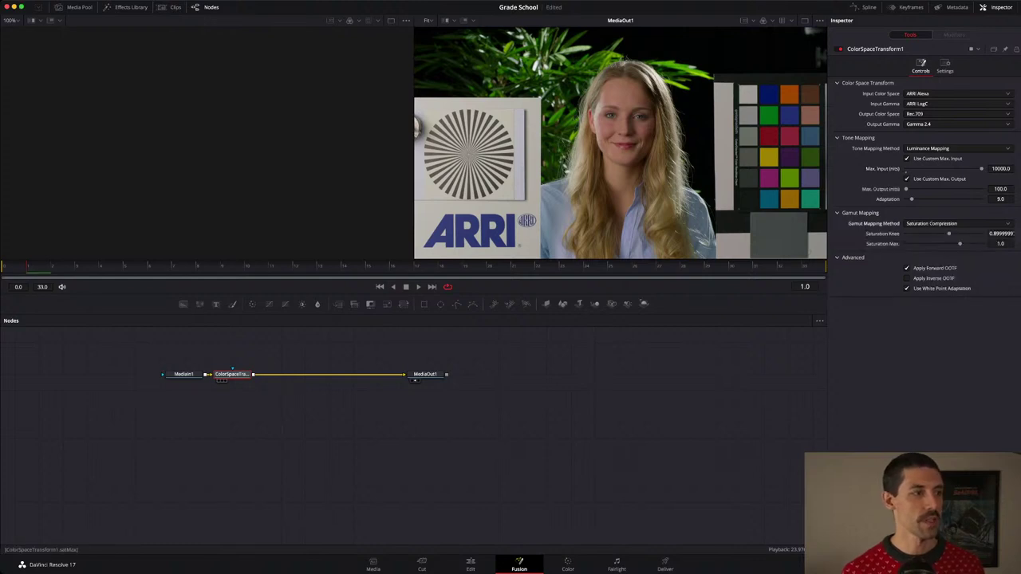
# Rename the Color Space Transform node to709 and move it with MediaOut1 farther from MediaIn1.
pyautogui.moveTo(231, 374); pyautogui.dragTo(353, 362)
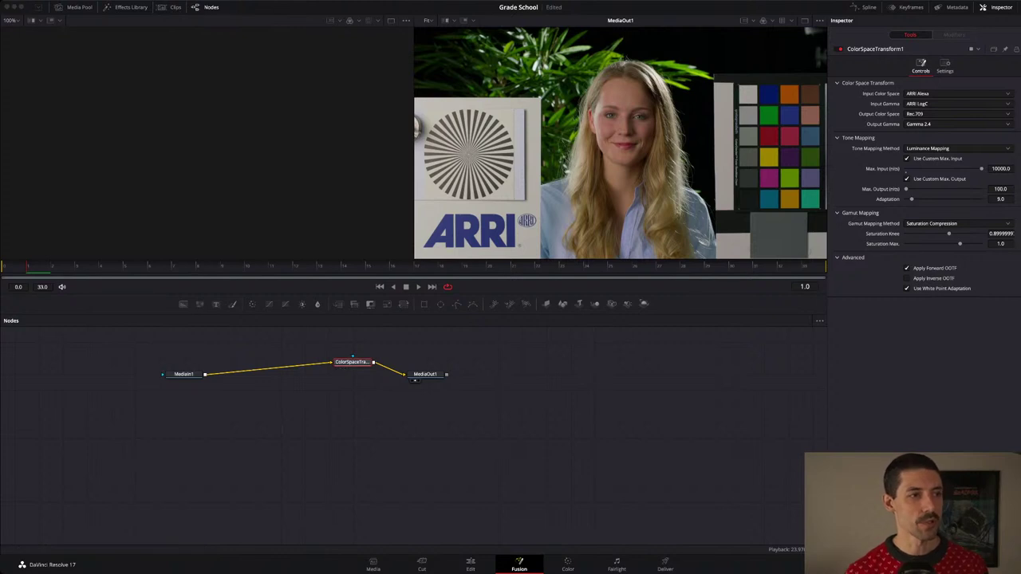
pyautogui.write('to709')
pyautogui.press('Return')
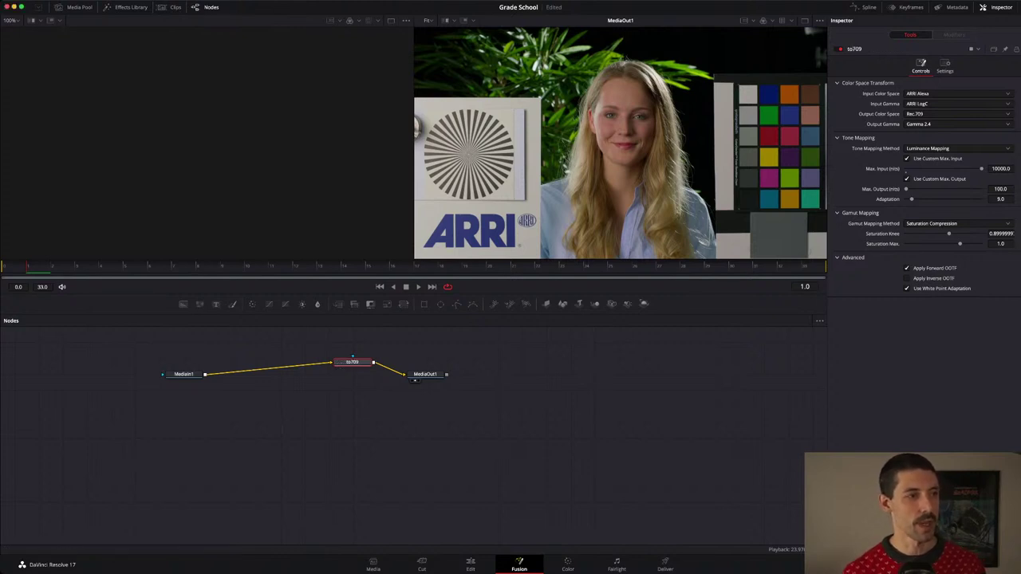
pyautogui.moveTo(501, 394)
pyautogui.mouseDown()
pyautogui.moveTo(332, 343)
pyautogui.moveTo(423, 370)
pyautogui.mouseUp()
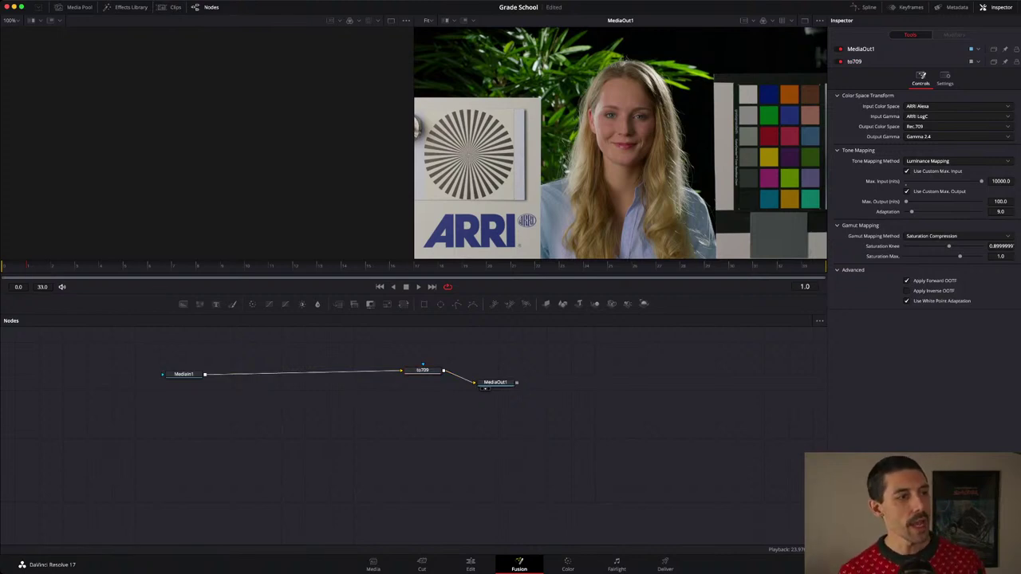
pyautogui.moveTo(422, 371); pyautogui.dragTo(421, 381)
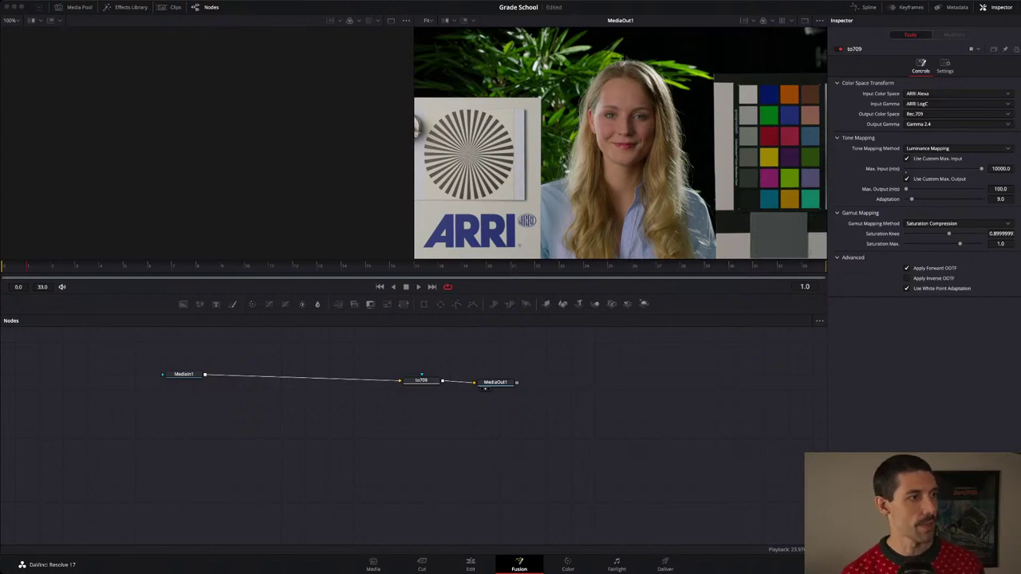
# Add a LUT Cube Creator feeding a new MediaOut node, space the two apart, and show that output in the empty viewer.
pyautogui.press('Return')
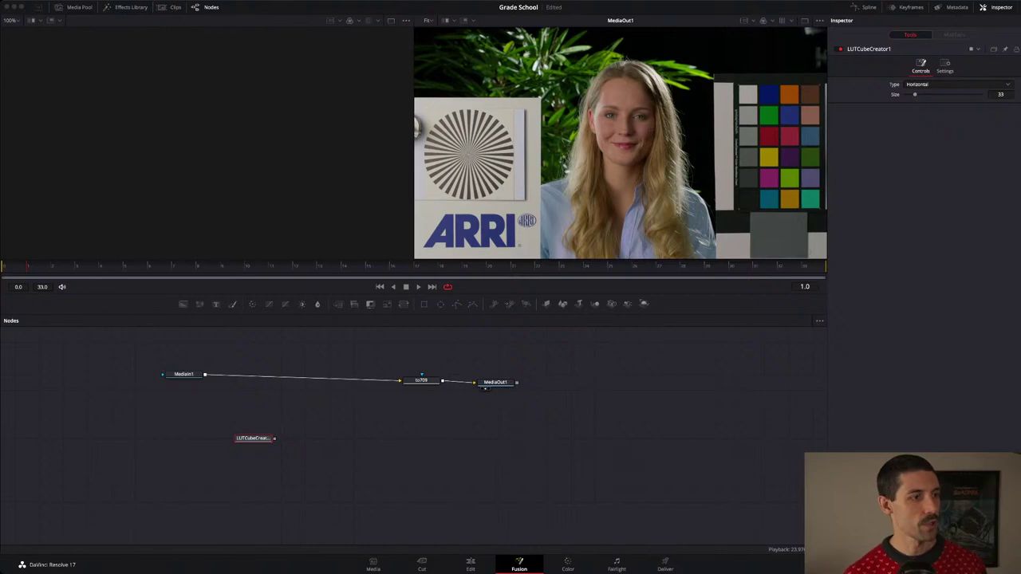
pyautogui.press('Return')
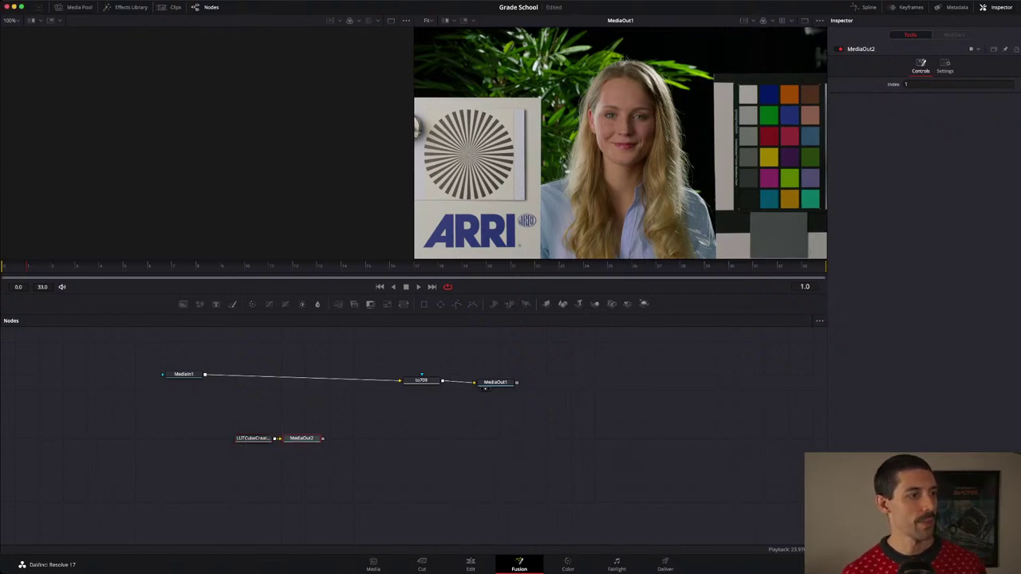
pyautogui.moveTo(301, 438); pyautogui.dragTo(511, 438)
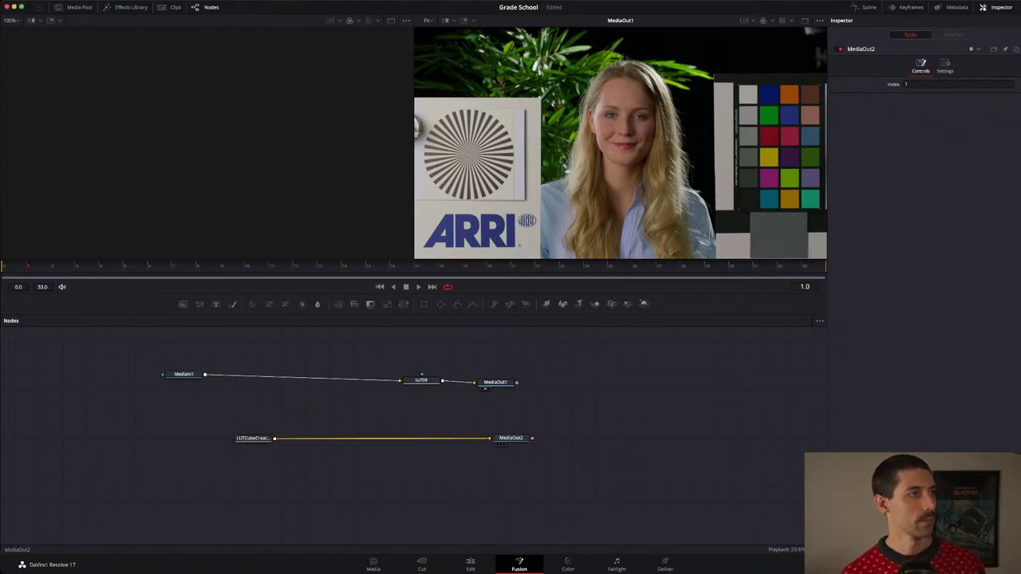
pyautogui.press('1')
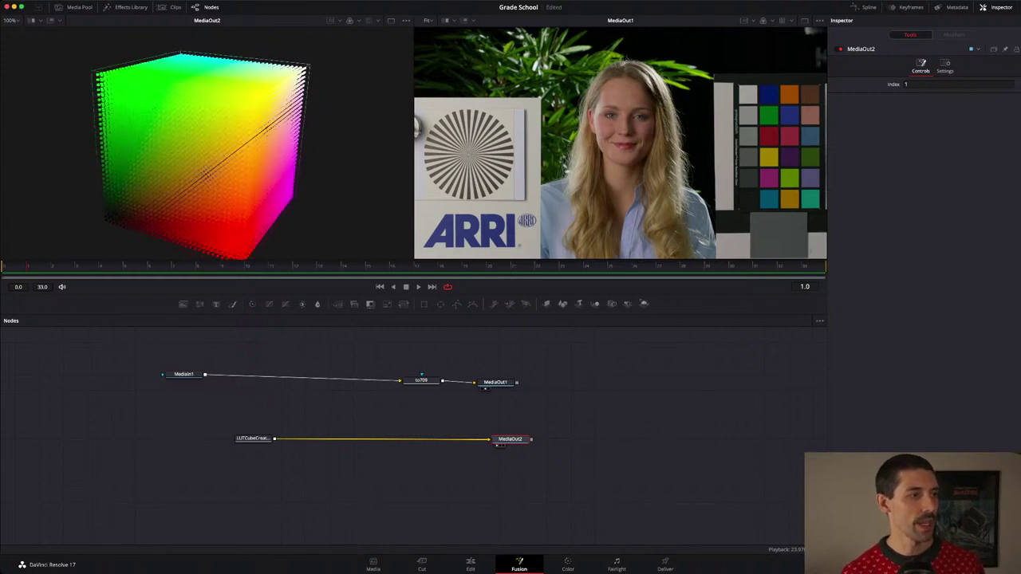
pyautogui.click(253, 438)
pyautogui.moveTo(253, 438); pyautogui.dragTo(190, 437)
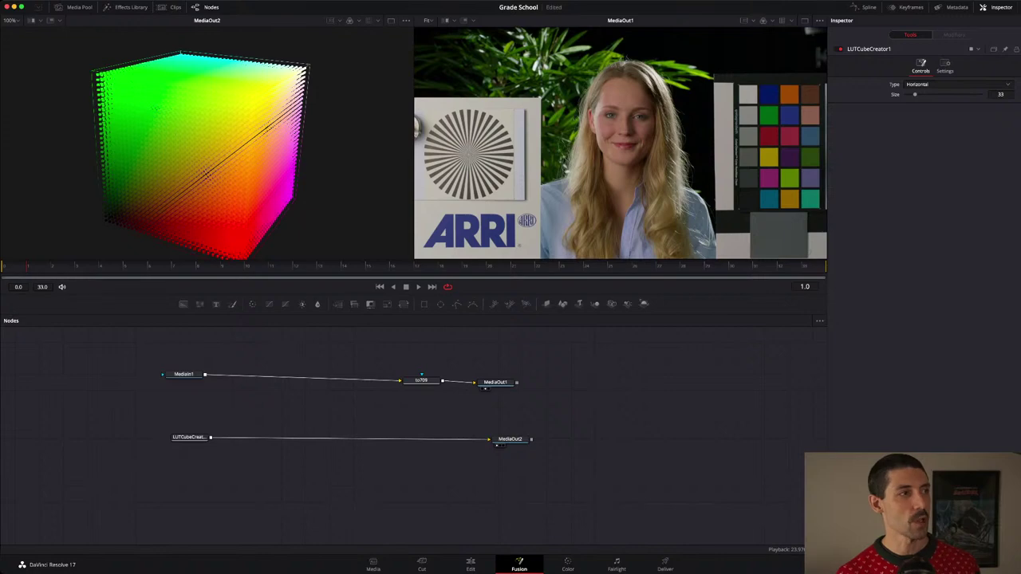
# Orbit and zoom the LUT cube in the 3D viewer to examine its color corners from several sides.
pyautogui.moveTo(206, 175)
pyautogui.mouseDown()
pyautogui.moveTo(179, 148)
pyautogui.moveTo(203, 179)
pyautogui.moveTo(199, 155)
pyautogui.mouseUp()
pyautogui.moveTo(193, 194); pyautogui.dragTo(223, 144)
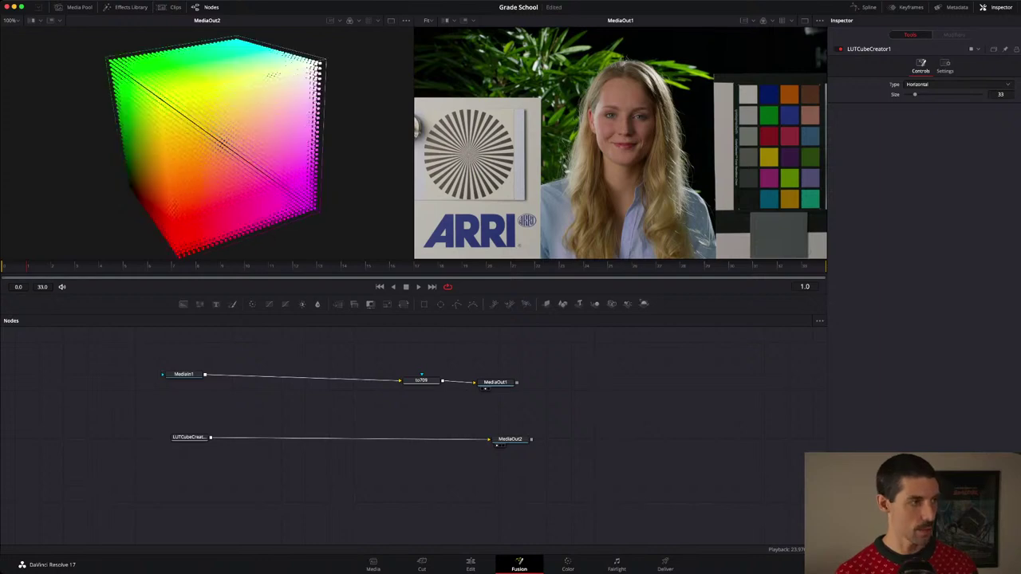
pyautogui.scroll(2, 222, 144)
pyautogui.scroll(-2, 207, 144)
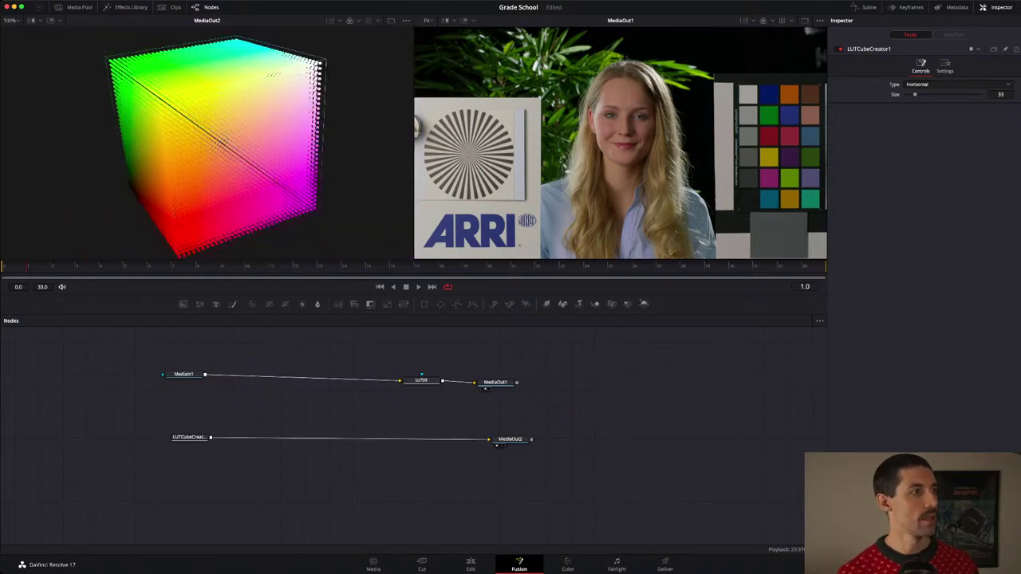
pyautogui.scroll(-2, 214, 132)
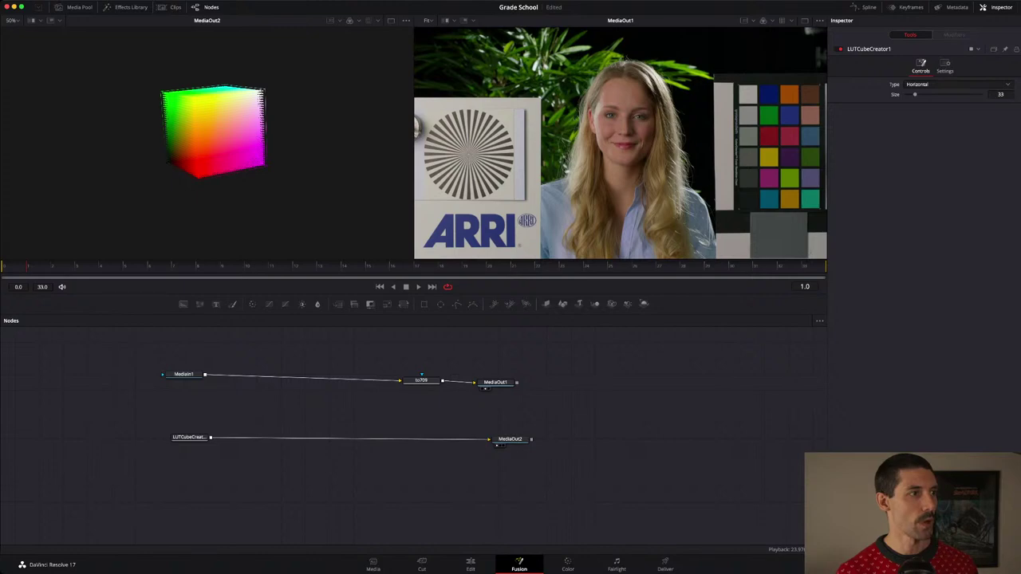
pyautogui.moveTo(214, 132); pyautogui.dragTo(164, 131)
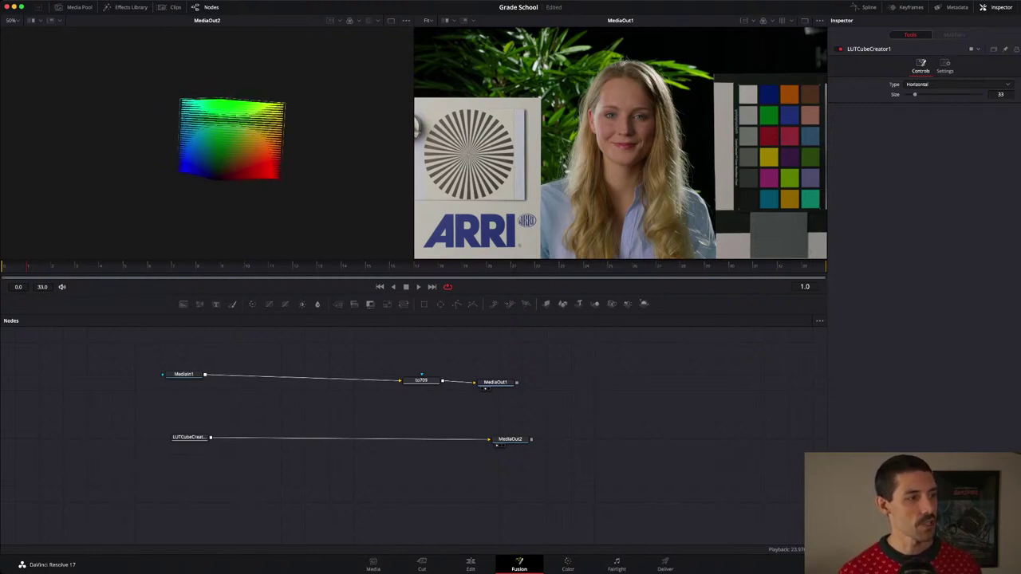
# Insert a File LUT node after the LUT Cube Creator, load 2383_LogC_to_709.cube, and compare the cube with it on and off.
pyautogui.click(190, 437)
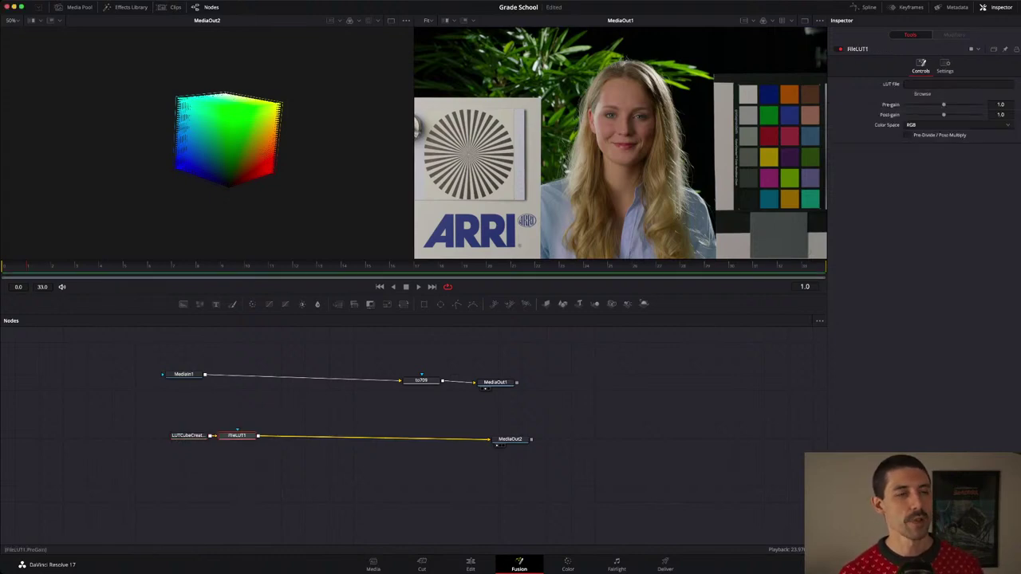
pyautogui.click(922, 94)
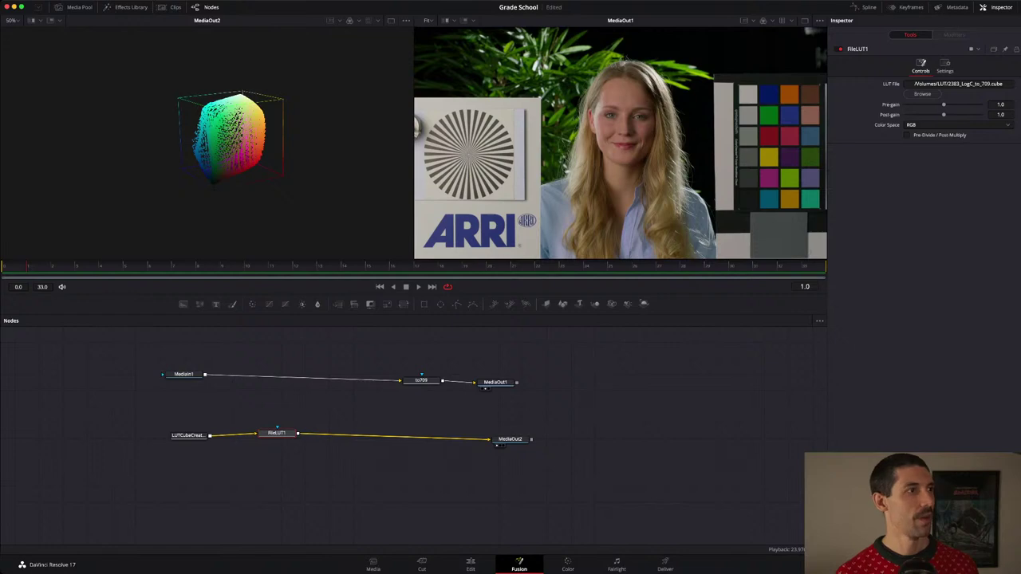
pyautogui.scroll(5, 230, 139)
pyautogui.moveTo(230, 139); pyautogui.dragTo(88, 134)
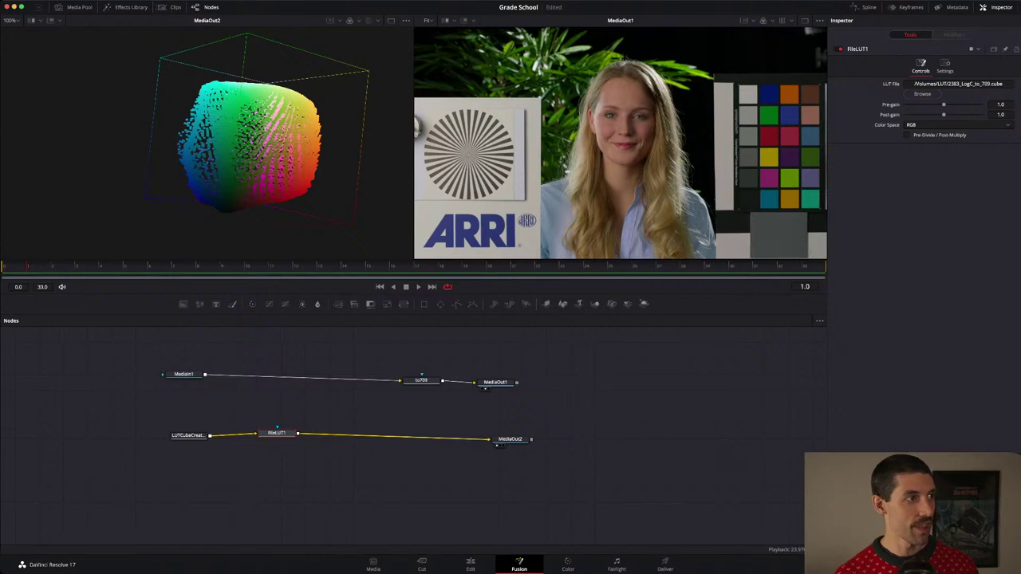
pyautogui.press('super+p')
pyautogui.press('super+p')
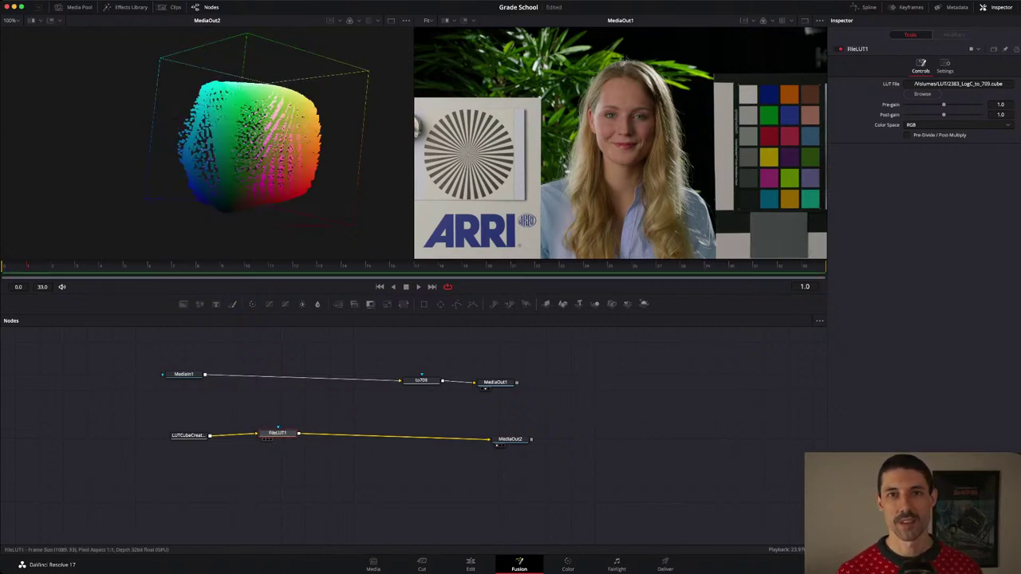
pyautogui.moveTo(277, 433); pyautogui.dragTo(279, 436)
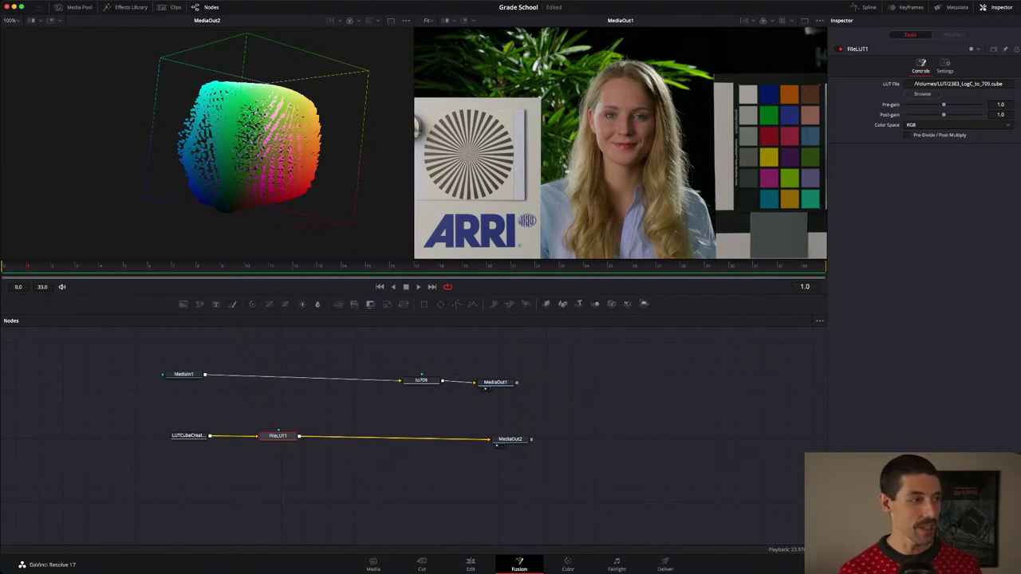
# Add a Color Corrector after MediaIn1, then move FileLUT1 closer to MediaOut2 and disable it.
pyautogui.click(184, 375)
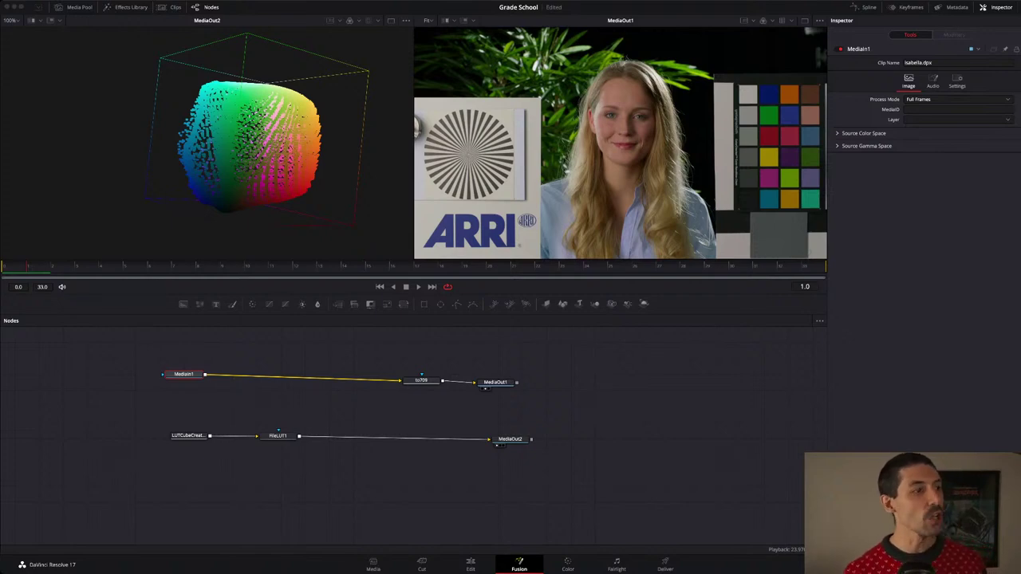
pyautogui.press('Return')
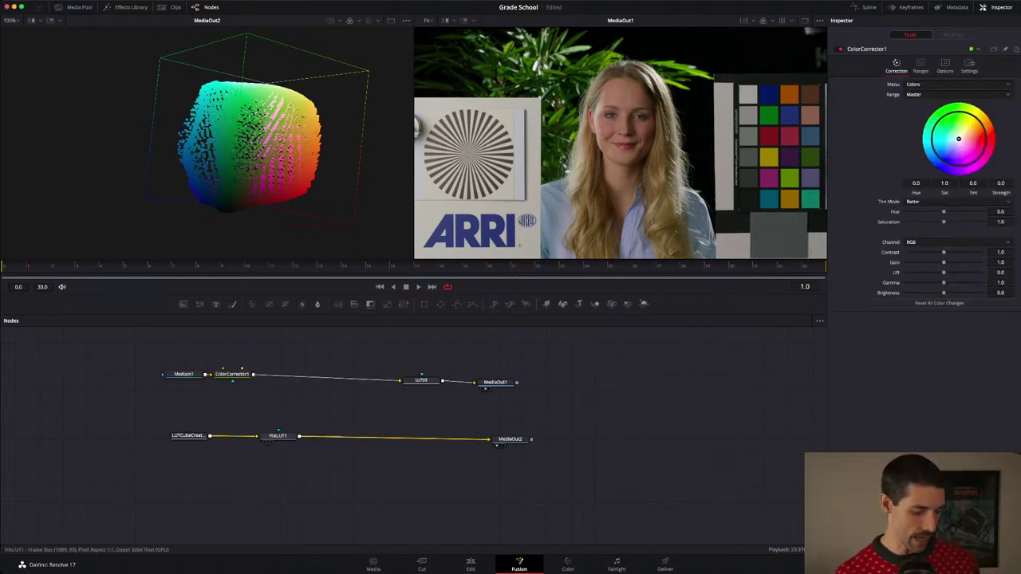
pyautogui.moveTo(278, 436); pyautogui.dragTo(354, 431)
pyautogui.press('super+p')
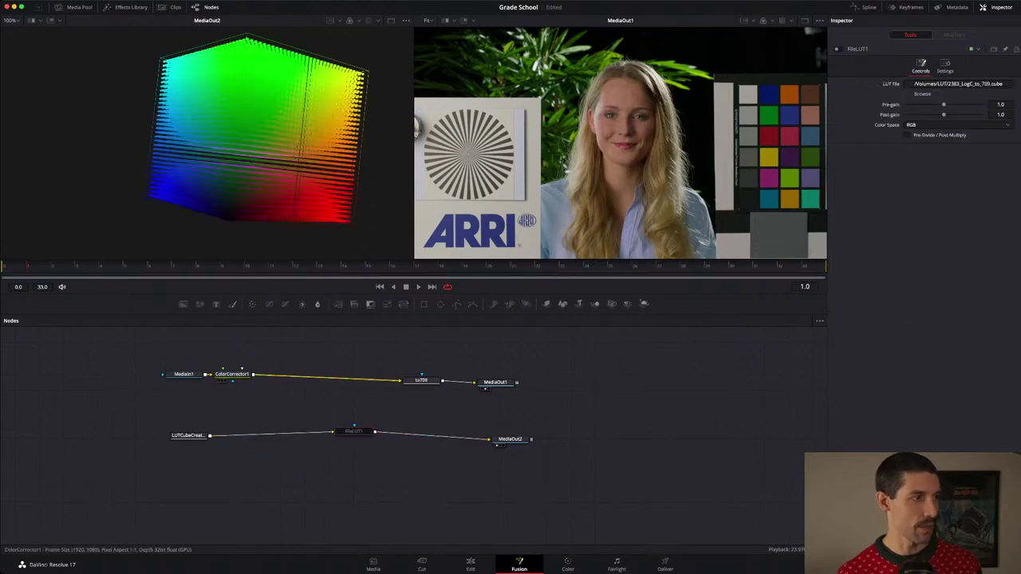
# Paste an instance of ColorCorrector1 between the LUT Cube Creator and FileLUT1.
pyautogui.click(232, 374)
pyautogui.press('super+c')
pyautogui.press('super+shift+v')
pyautogui.moveTo(260, 411); pyautogui.dragTo(264, 440)
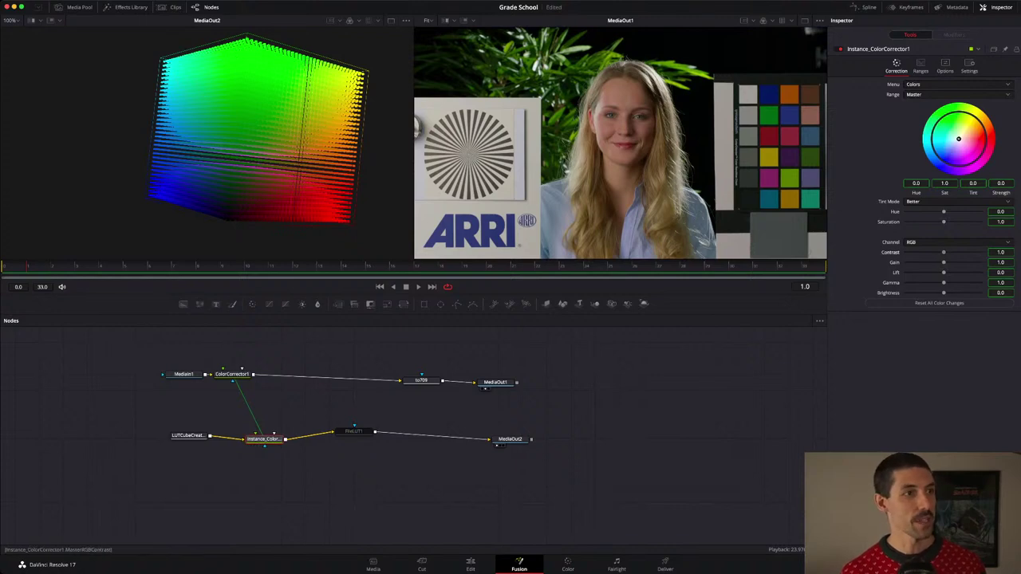
# Set the instanced Color Corrector's contrast to 1.32, gain to 0.95, lift to -0.04, and gamma to 1.15.
pyautogui.moveTo(943, 252)
pyautogui.mouseDown()
pyautogui.moveTo(953, 252)
pyautogui.moveTo(942, 263)
pyautogui.mouseUp()
pyautogui.moveTo(943, 273)
pyautogui.mouseDown()
pyautogui.moveTo(932, 273)
pyautogui.moveTo(947, 283)
pyautogui.mouseUp()
pyautogui.scroll(-3, 183, 142)
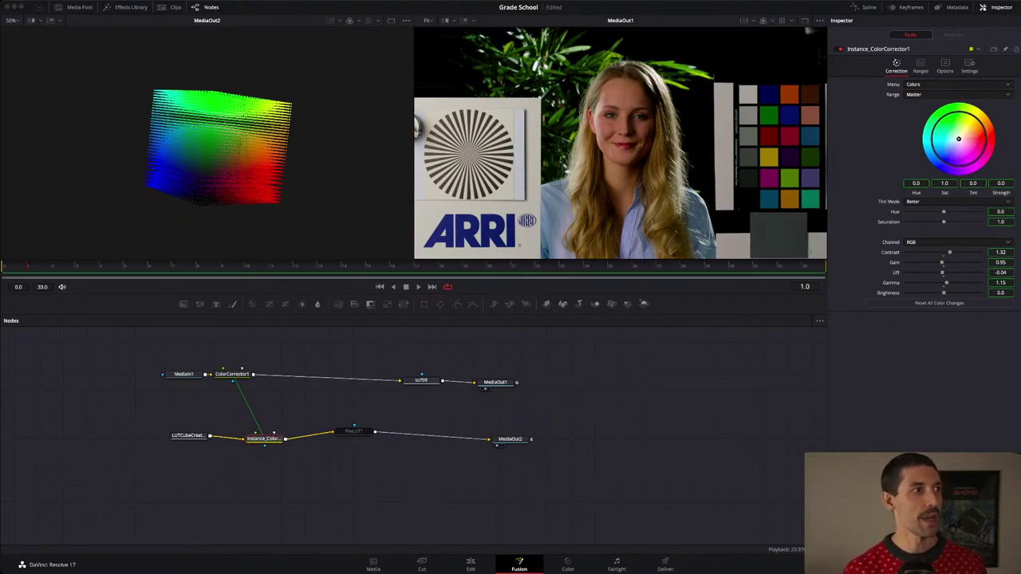
# Add a Color Matrix after the instanced corrector with diagonal values 0.932, 0.939, 0.927 and off-diagonals 0.422 and 0.23, and disable it.
pyautogui.press('Return')
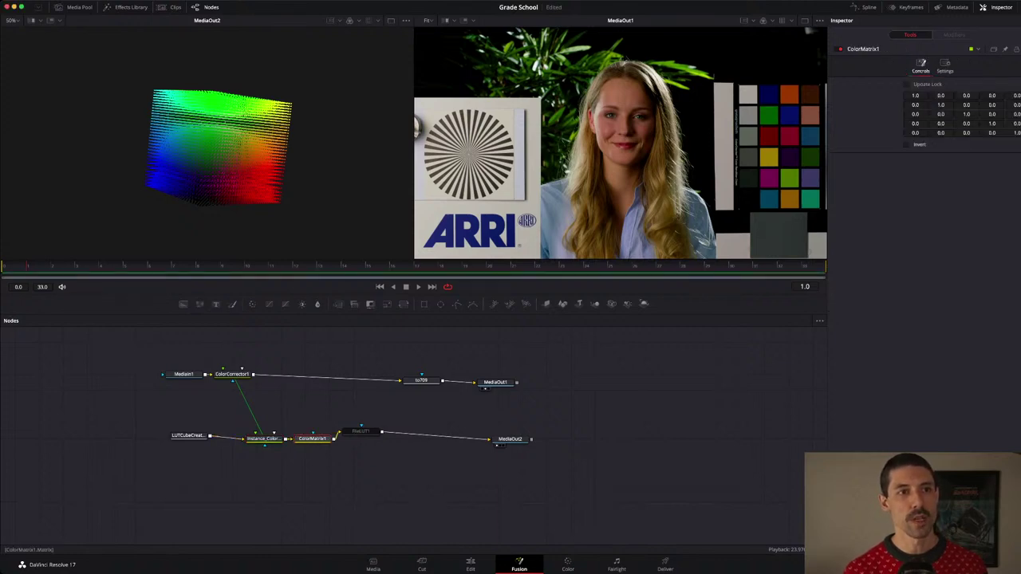
pyautogui.moveTo(940, 96)
pyautogui.mouseDown()
pyautogui.moveTo(989, 105)
pyautogui.moveTo(963, 114)
pyautogui.moveTo(935, 104)
pyautogui.mouseUp()
pyautogui.moveTo(915, 95); pyautogui.dragTo(909, 95)
pyautogui.press('super+p')
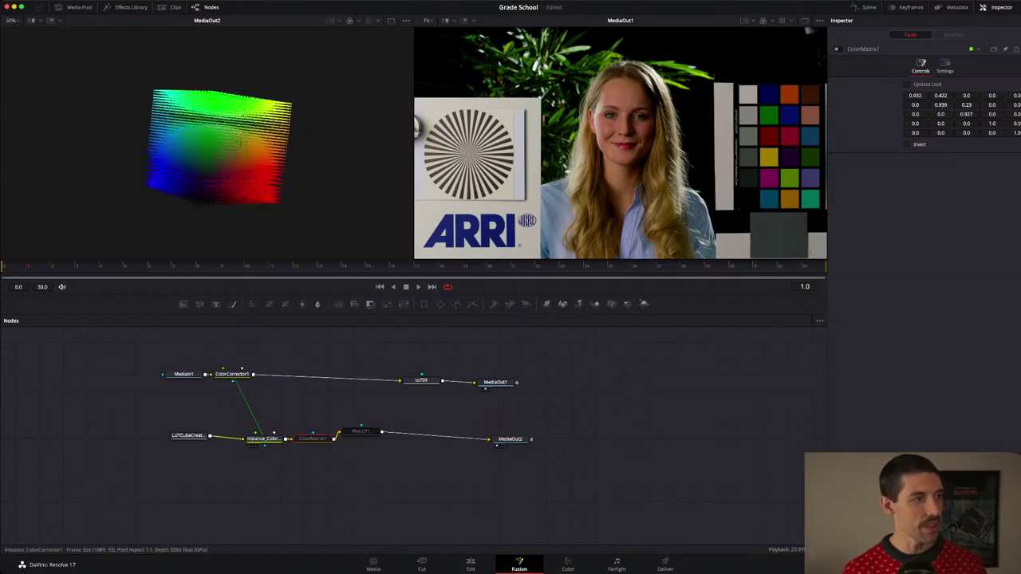
# Re-enable FileLUT1 and disable the instanced Color Corrector in the LUT cube chain.
pyautogui.click(264, 438)
pyautogui.click(361, 432)
pyautogui.press('super+p')
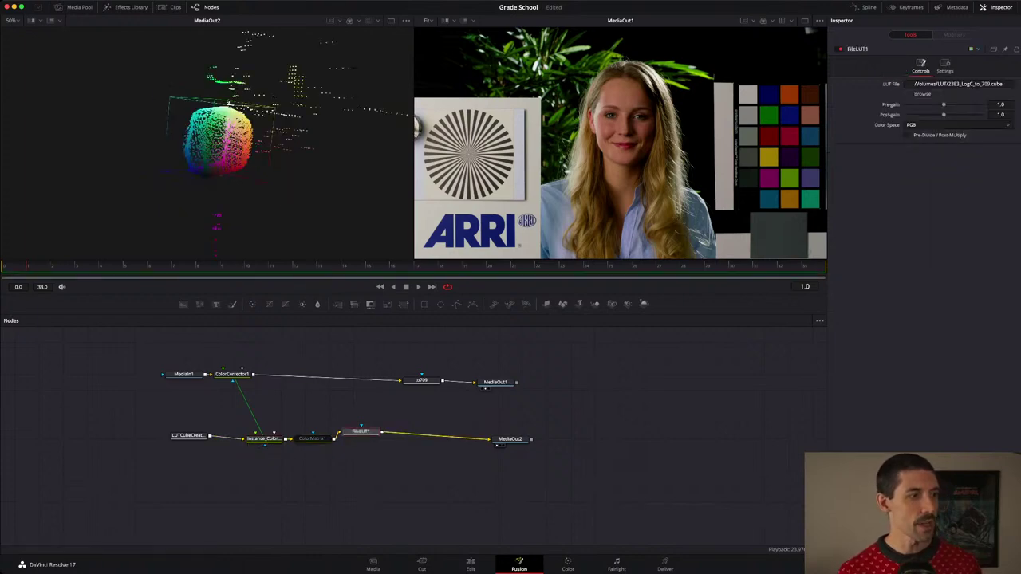
pyautogui.click(263, 438)
pyautogui.press('super+p')
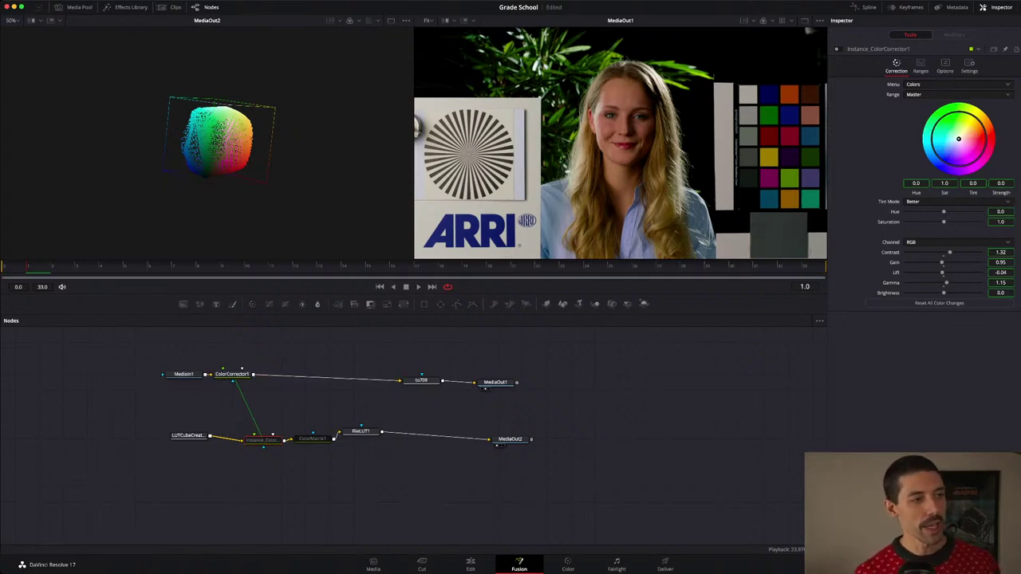
pyautogui.click(360, 431)
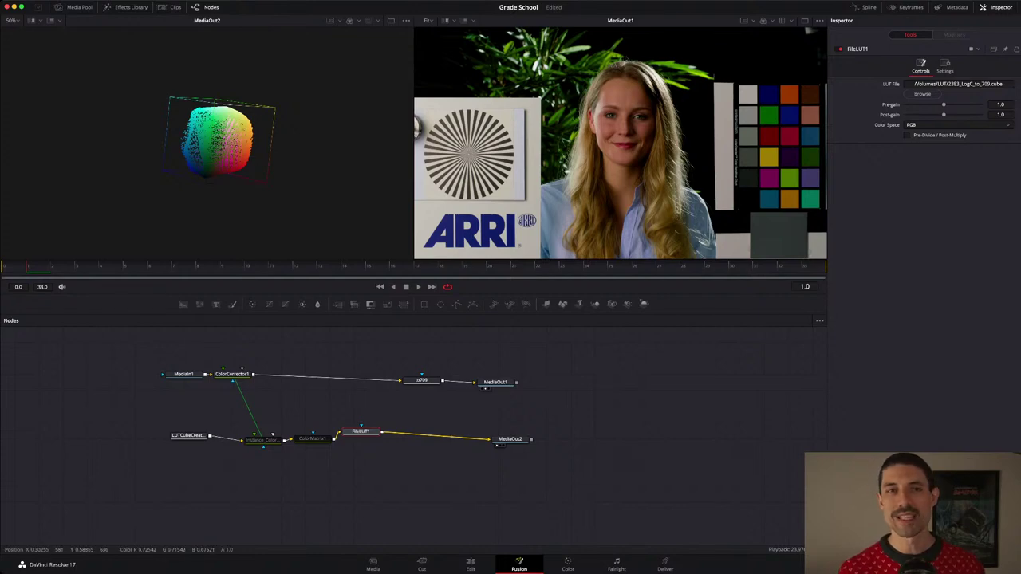
pyautogui.hotkey('ctrl', 'shift', 'a')
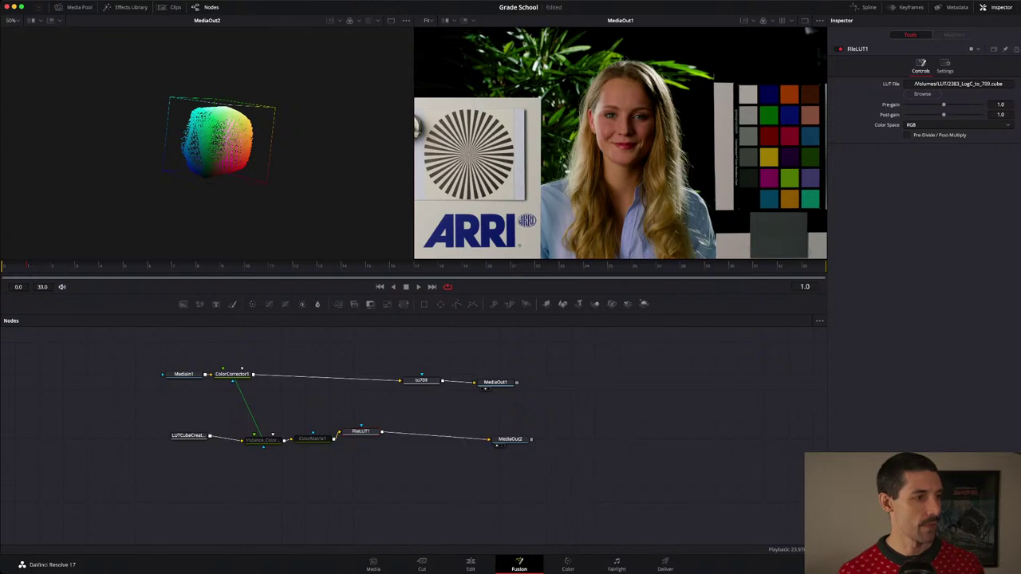
pyautogui.hotkey('ctrl', 'shift', 'v')
pyautogui.press('Delete')
# Move FileLUT1 between ColorCorrector1 and to709, and paste an instance of it between the Color Matrix and MediaOut2.
pyautogui.click(360, 431)
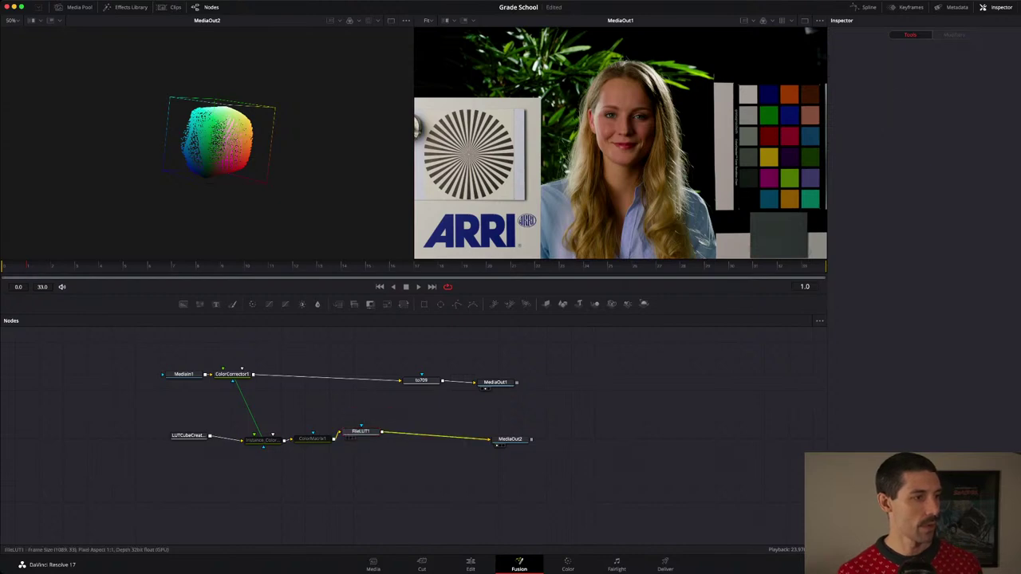
pyautogui.moveTo(361, 432); pyautogui.dragTo(344, 378)
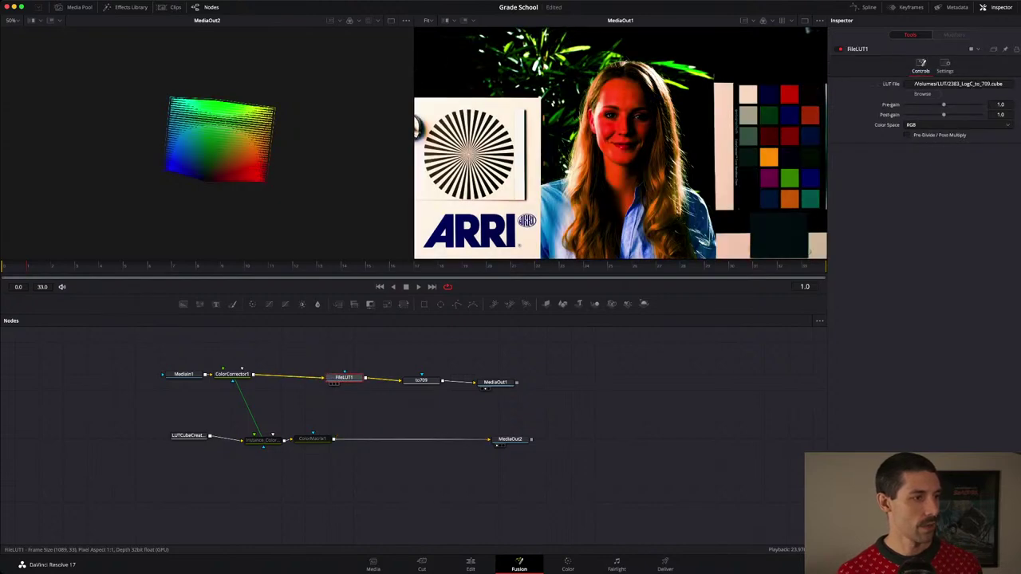
pyautogui.click(363, 411)
pyautogui.press('super+shift+v')
pyautogui.moveTo(363, 411); pyautogui.dragTo(380, 438)
# Disable to709 and shift both File LUT nodes, to709, and the two outputs farther from the correction nodes.
pyautogui.click(421, 381)
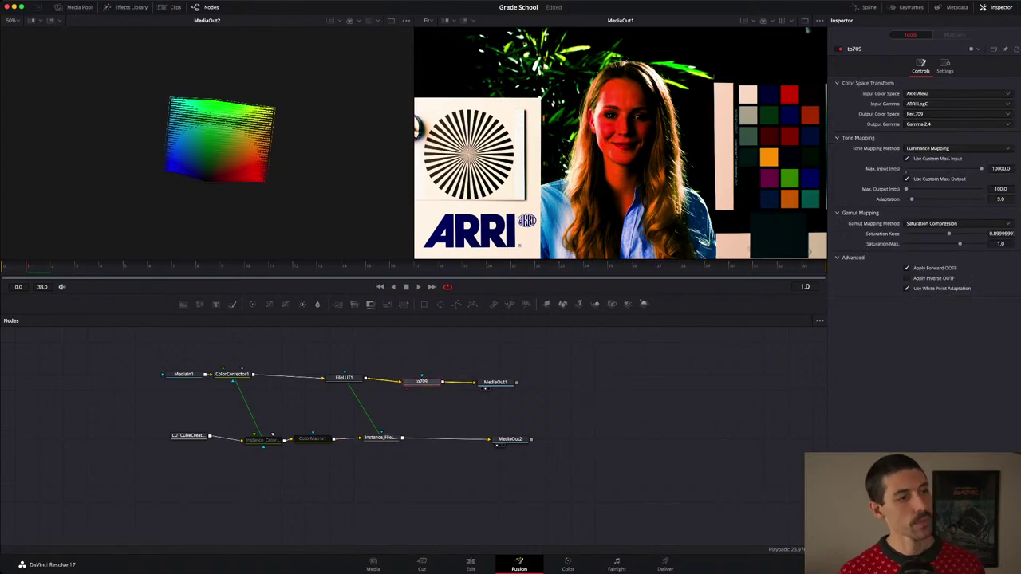
pyautogui.press('super+p')
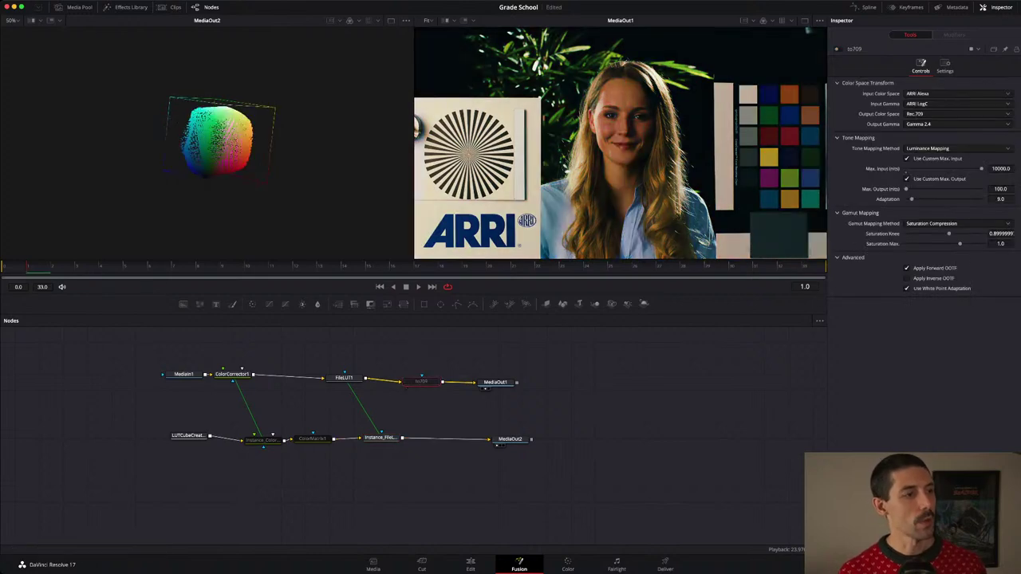
pyautogui.click(344, 377)
pyautogui.moveTo(380, 437); pyautogui.dragTo(380, 447)
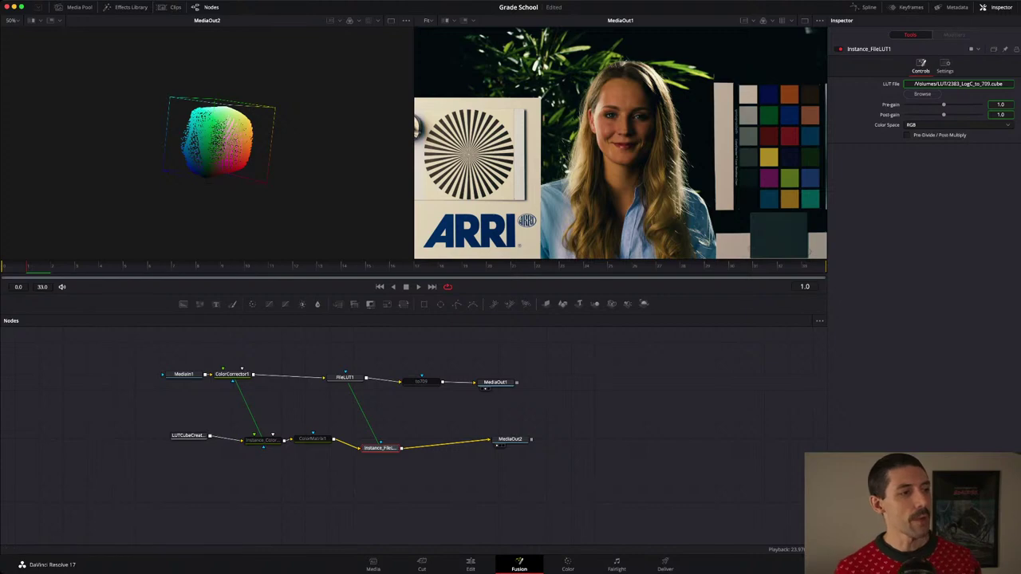
pyautogui.moveTo(340, 358); pyautogui.dragTo(385, 469)
pyautogui.moveTo(554, 479); pyautogui.dragTo(445, 376)
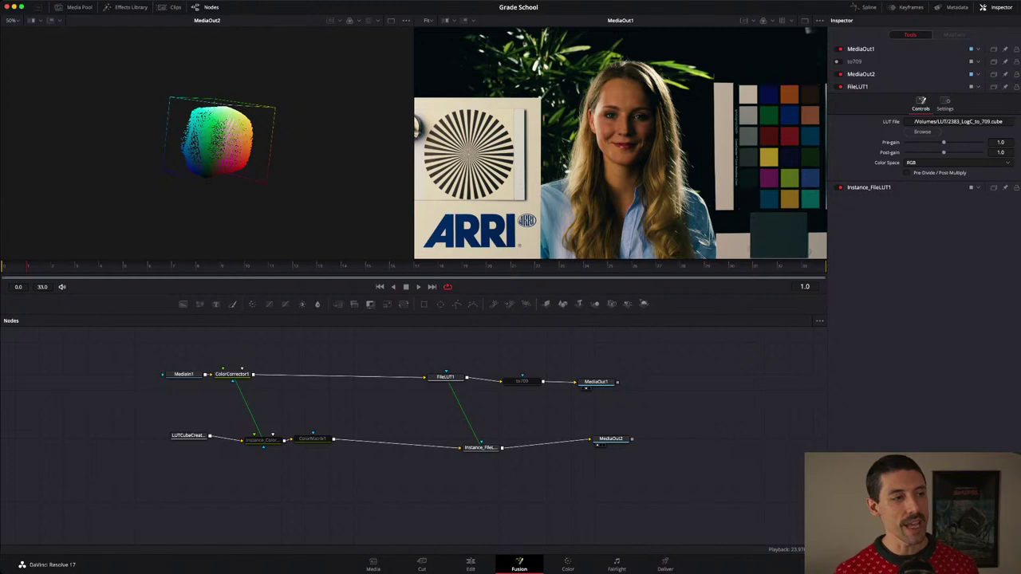
# Switch FileLUT1 and its instance off and on to compare their effect on the portrait and the LUT cube.
pyautogui.click(445, 378)
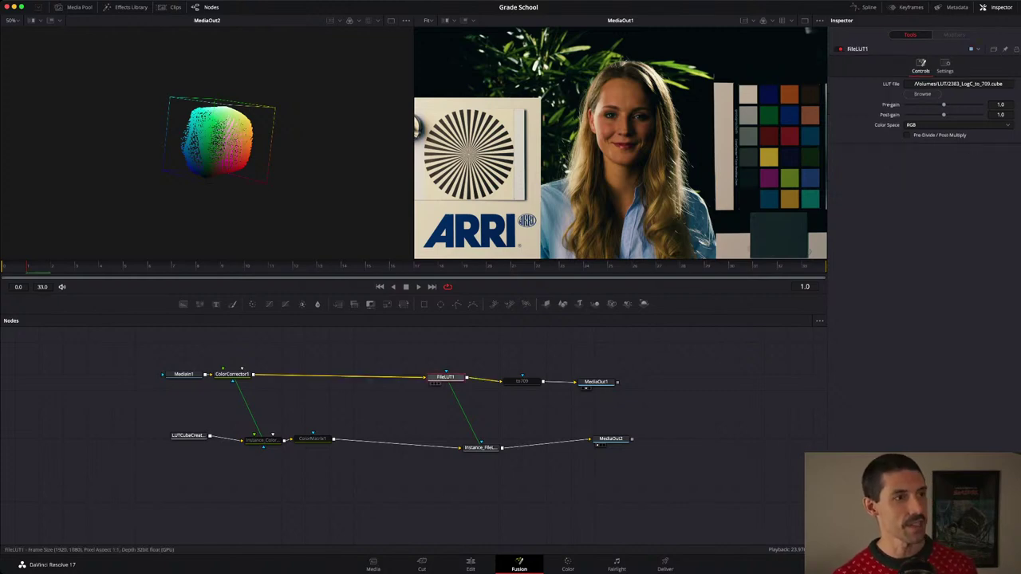
pyautogui.press('super+p')
pyautogui.press('super+p')
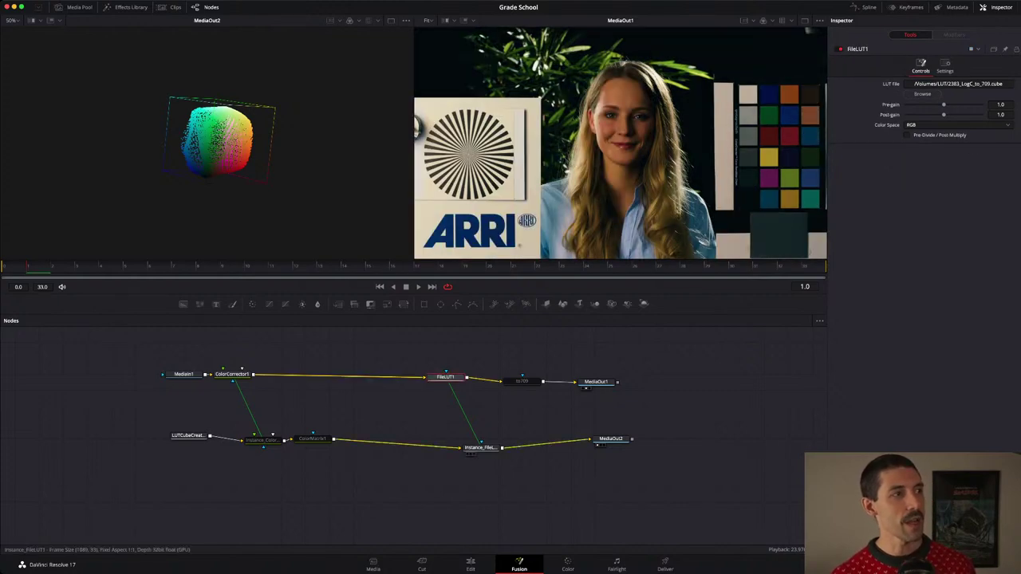
pyautogui.click(481, 447)
pyautogui.press('super+p')
pyautogui.press('super+p')
pyautogui.press('super+p')
pyautogui.press('super+p')
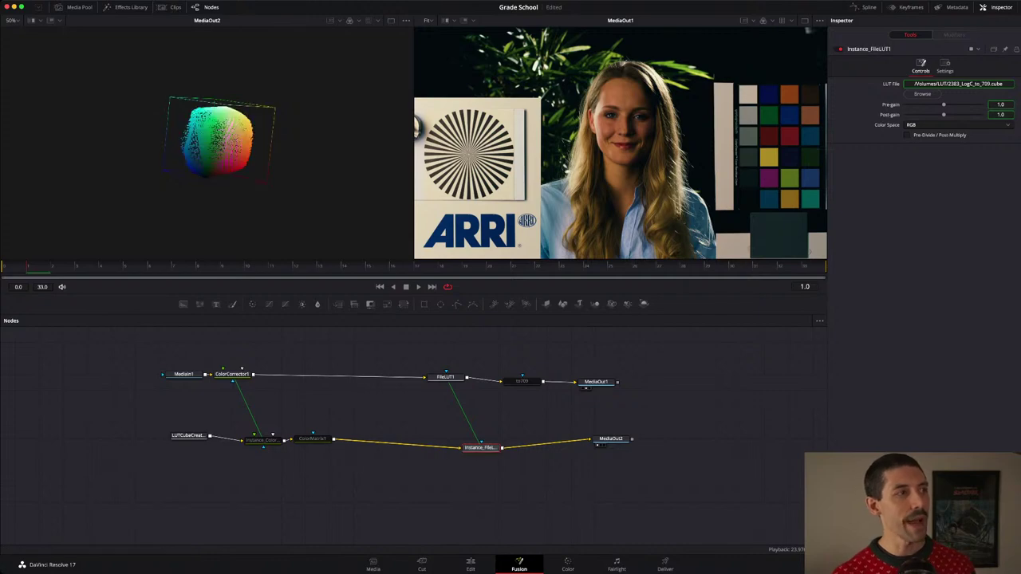
pyautogui.moveTo(232, 139); pyautogui.dragTo(184, 140)
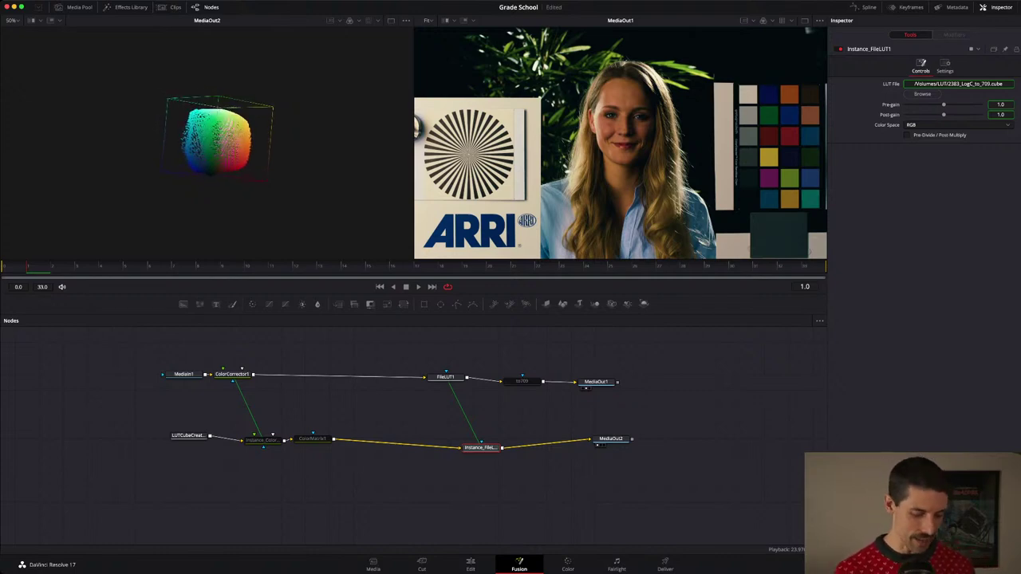
# Disable both the instanced File LUT and FileLUT1, leaving ColorCorrector1 selected.
pyautogui.press('super+p')
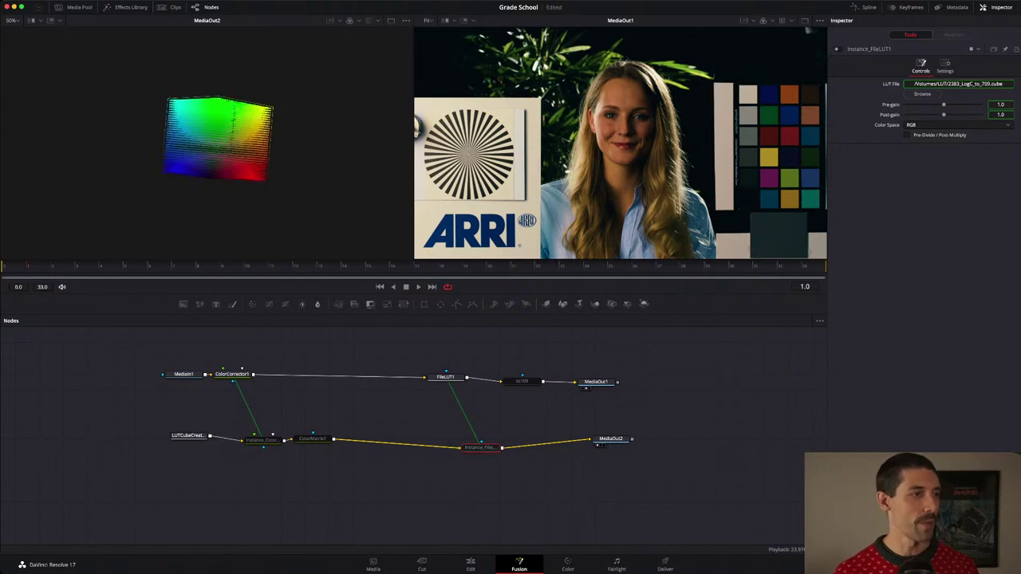
pyautogui.click(445, 378)
pyautogui.press('super+p')
pyautogui.click(232, 374)
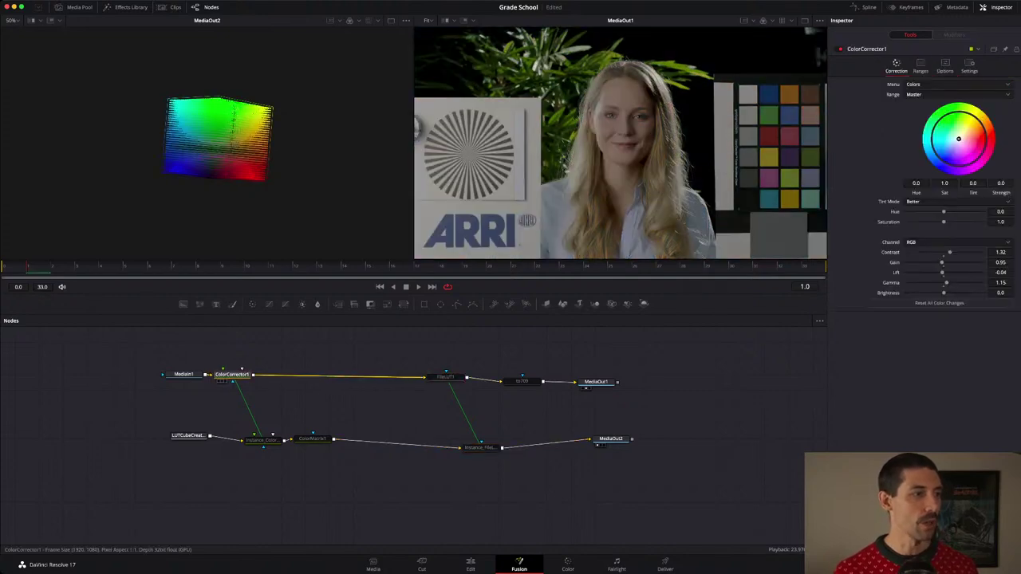
# Enable the instanced Color Corrector and Color Matrix together to examine the cube's distortion, and disable both again.
pyautogui.click(312, 439)
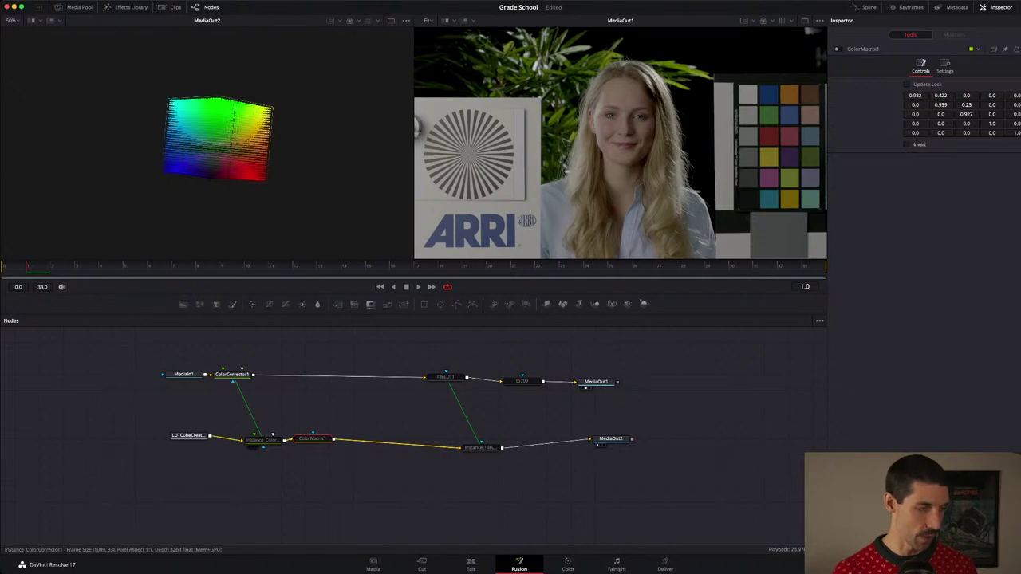
pyautogui.click(263, 441)
pyautogui.keyDown('super'); pyautogui.click(312, 438); pyautogui.keyUp('super')
pyautogui.press('super+p')
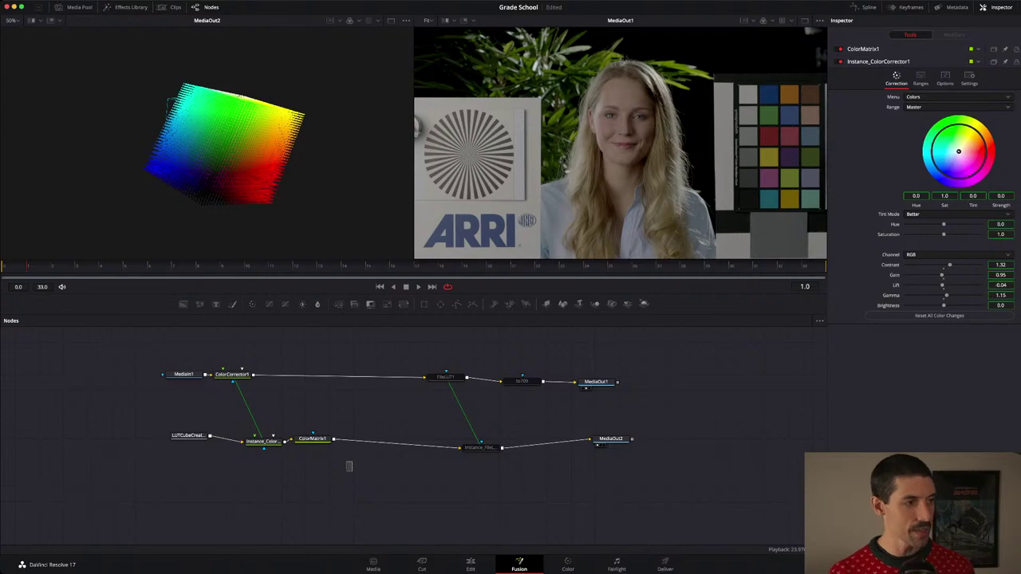
pyautogui.click(314, 410)
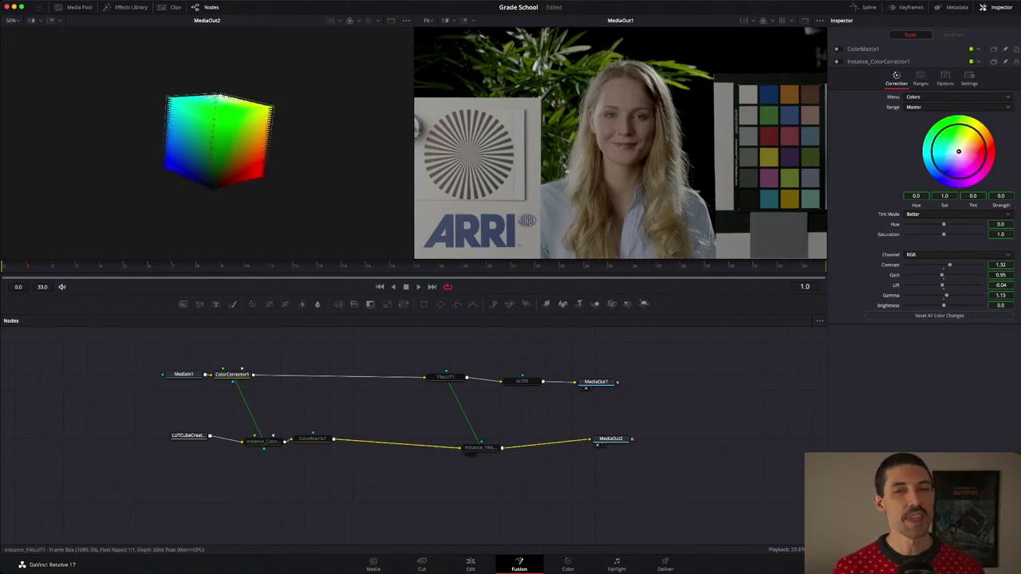
# Re-enable the instanced File LUT, examine its cube up close from another angle, and select ColorCorrector1.
pyautogui.click(480, 448)
pyautogui.press('super+p')
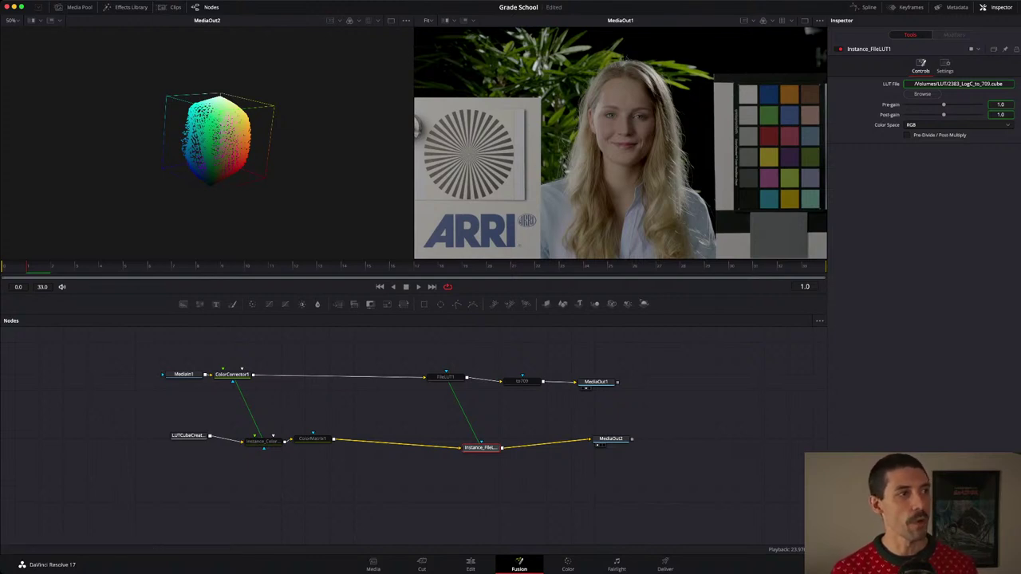
pyautogui.moveTo(216, 140); pyautogui.dragTo(209, 120)
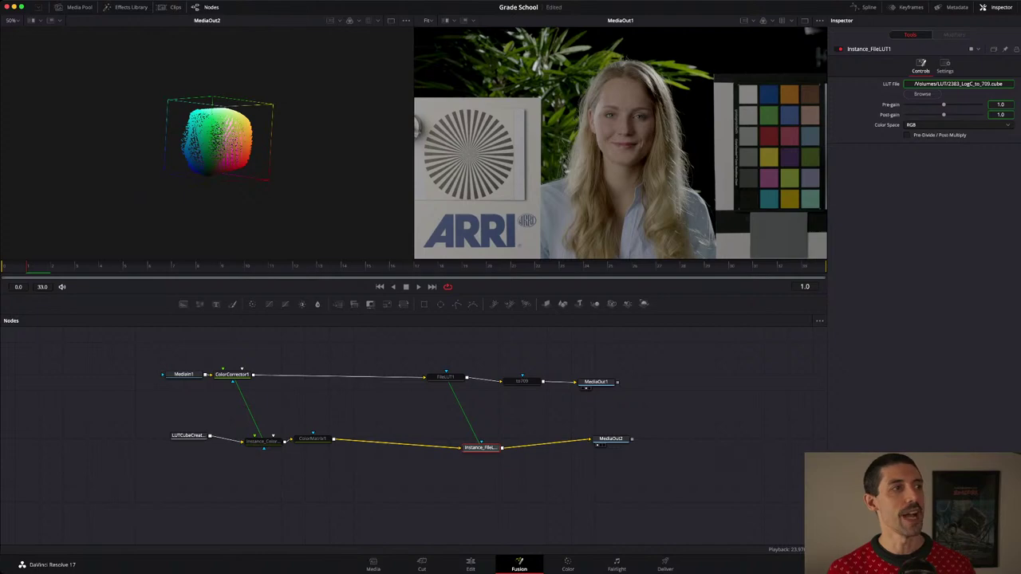
pyautogui.press('+')
pyautogui.press('+')
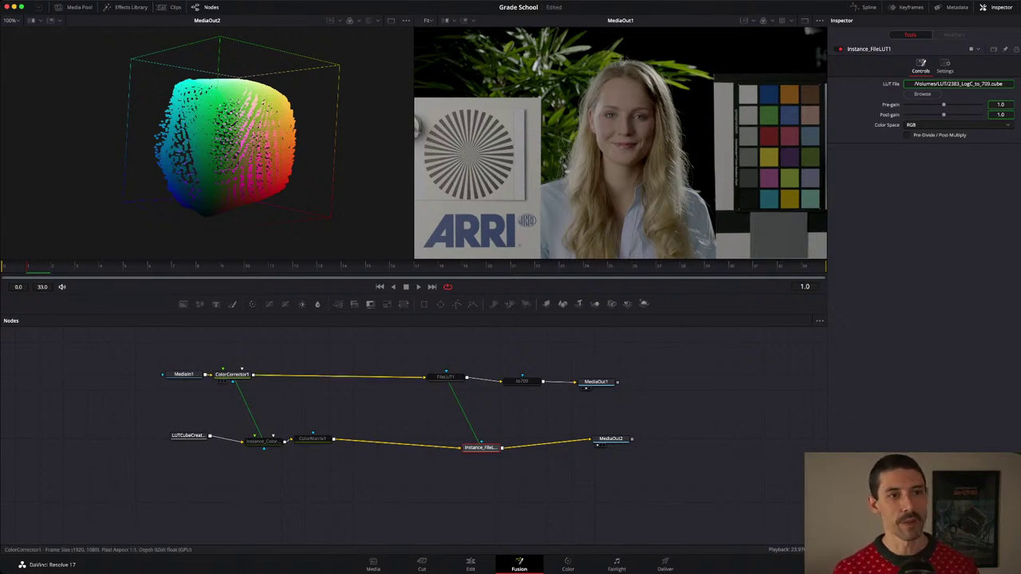
pyautogui.moveTo(232, 374); pyautogui.dragTo(236, 375)
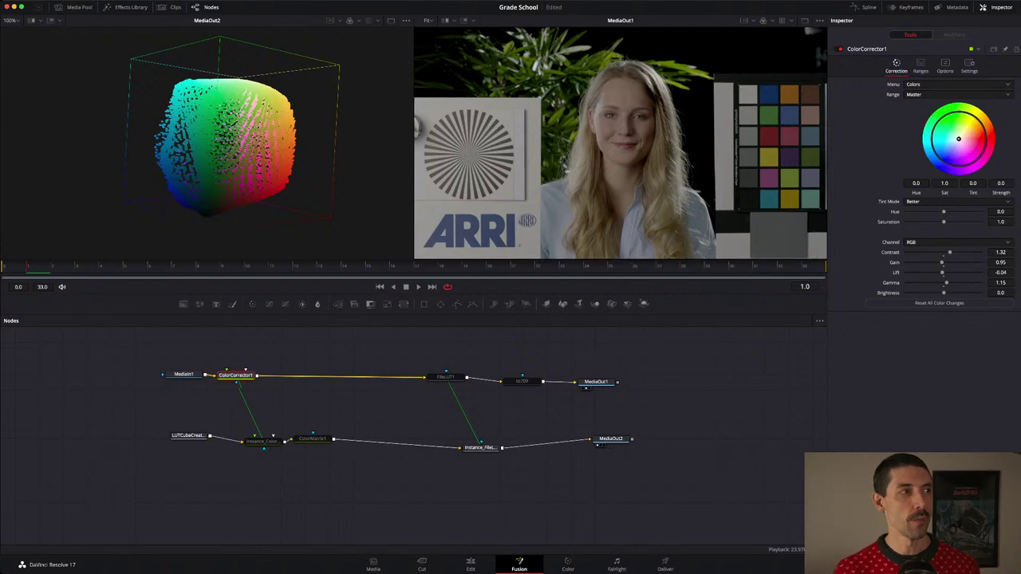
# Examine the LUT cube from another angle and check the clip's grade on the Color page before returning to Fusion.
pyautogui.moveTo(209, 138); pyautogui.dragTo(211, 160)
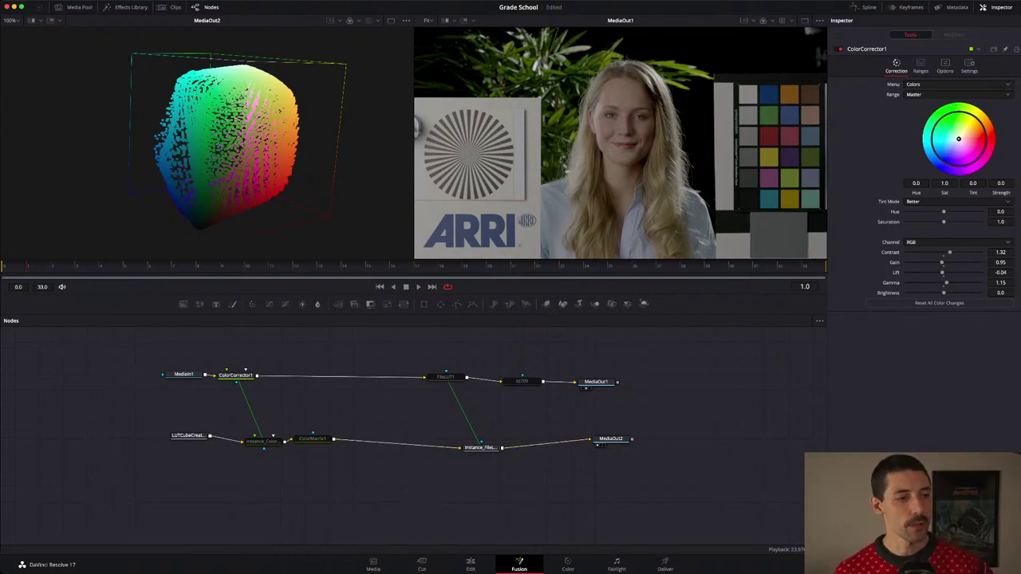
pyautogui.click(568, 564)
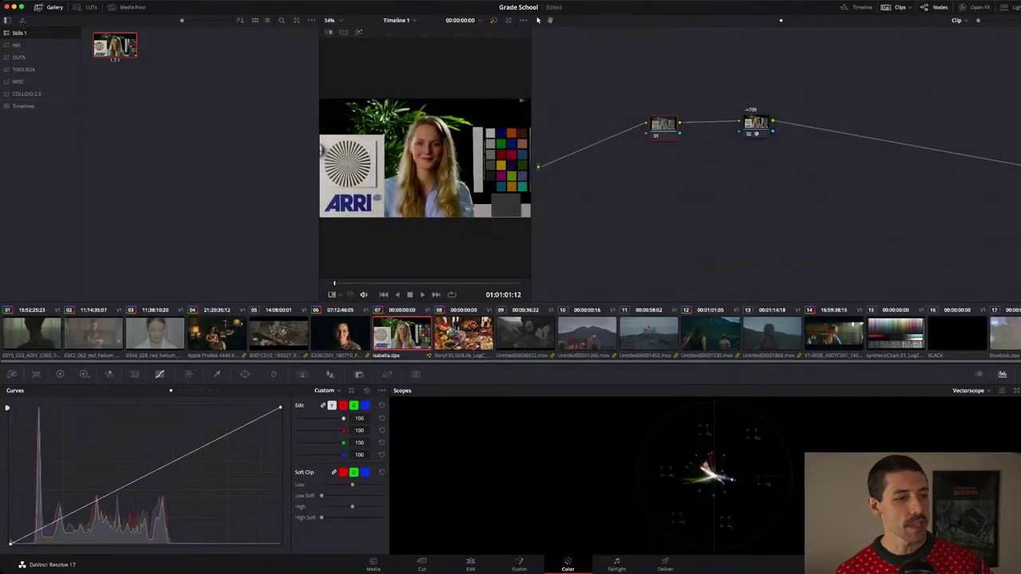
pyautogui.click(519, 563)
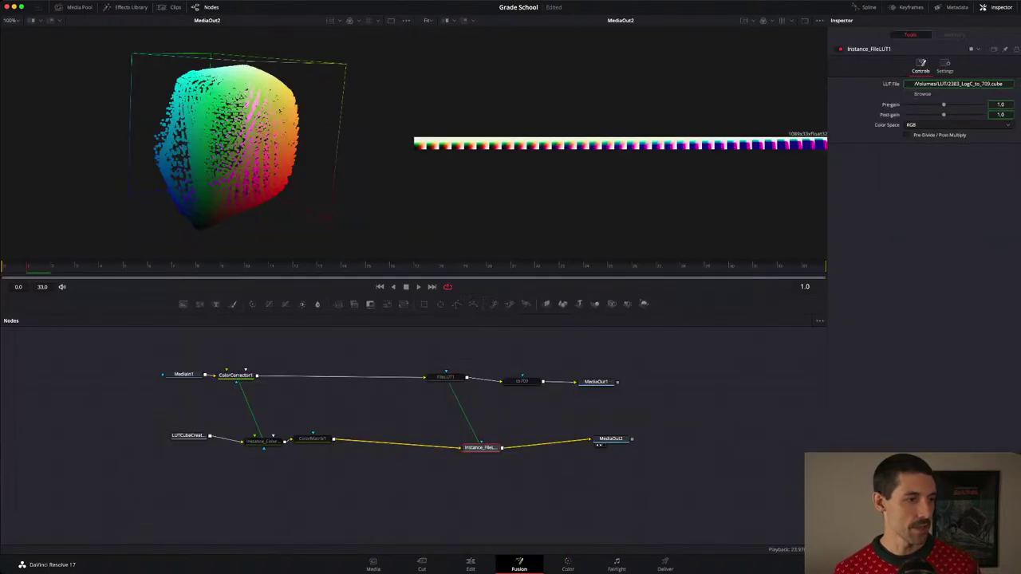
# Disable every color-processing node in both the portrait branch and the LUT cube branch.
pyautogui.moveTo(542, 347); pyautogui.dragTo(234, 501)
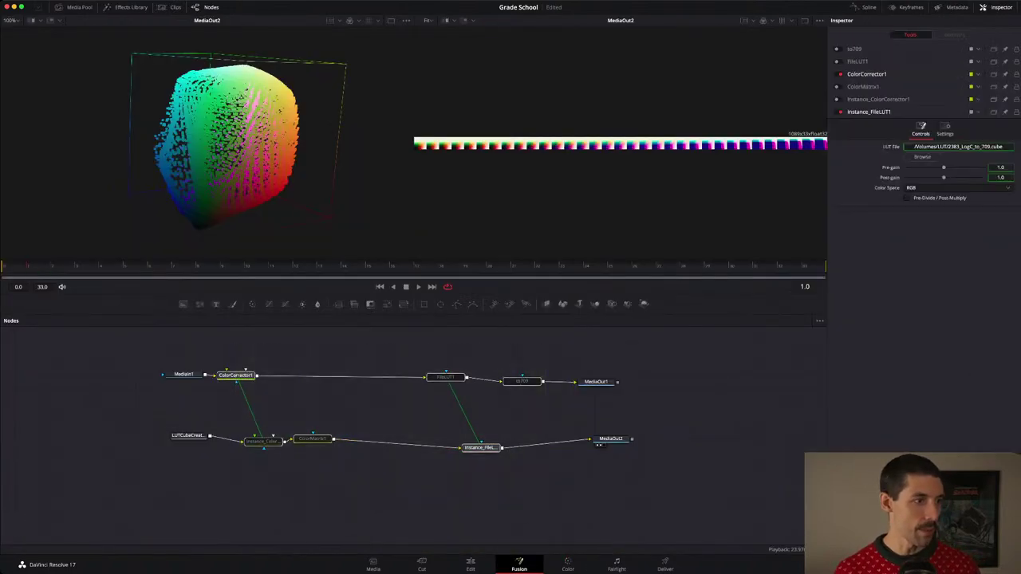
pyautogui.press('super+shift+a')
pyautogui.click(312, 439)
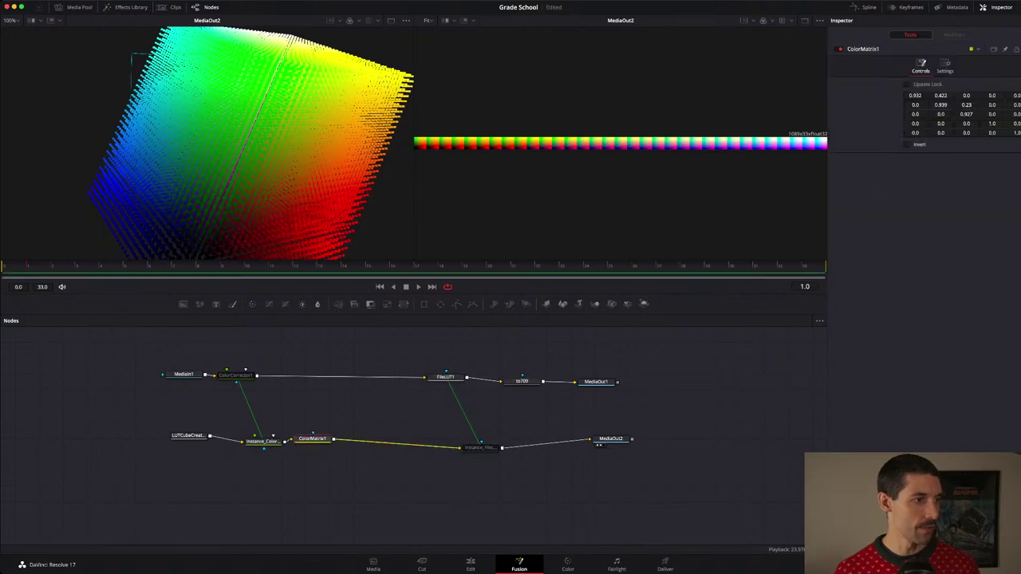
pyautogui.press('super+p')
pyautogui.click(263, 442)
pyautogui.press('super+p')
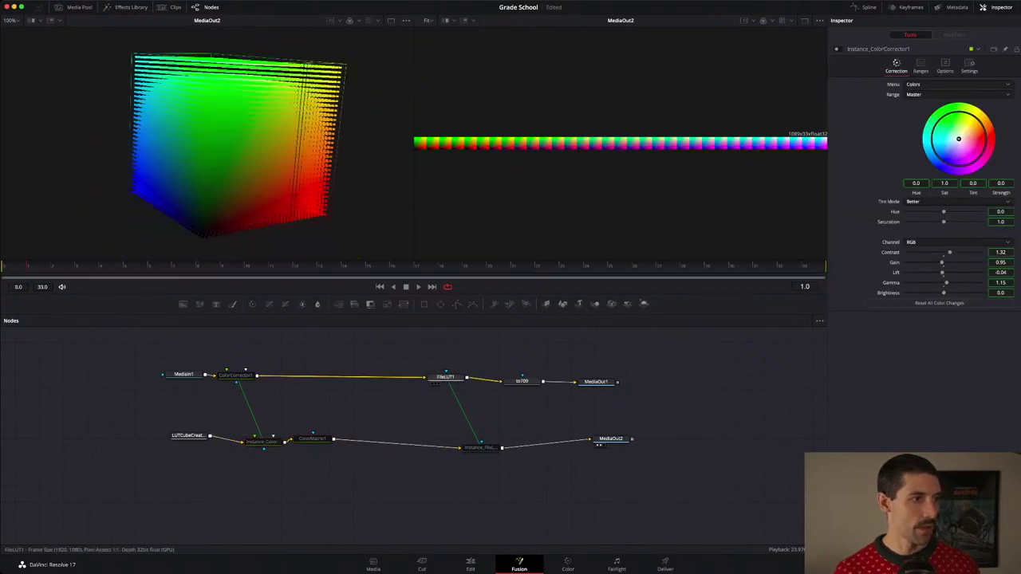
pyautogui.click(522, 381)
pyautogui.press('super+p')
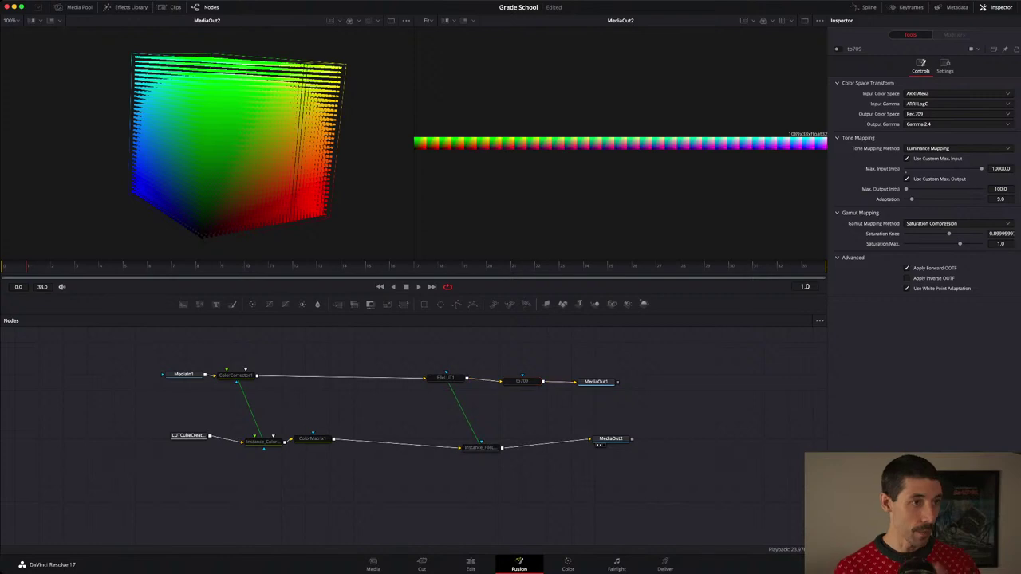
# On the Color page, reset the portrait clip's grade and apply the Rec709 Kodak 2383 D65 LUT to its node.
pyautogui.hotkey('shift', '6')
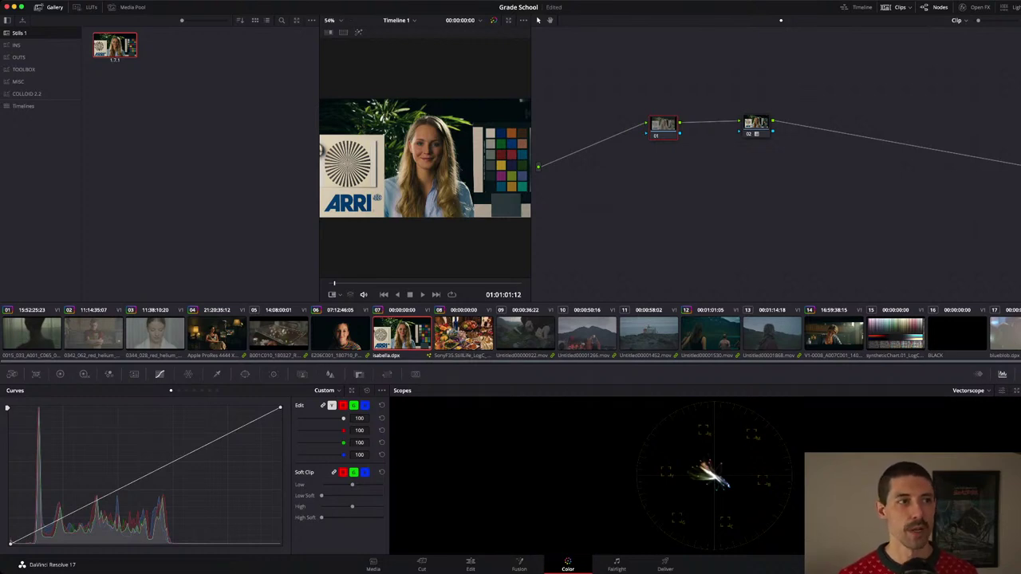
pyautogui.moveTo(663, 126); pyautogui.dragTo(660, 125)
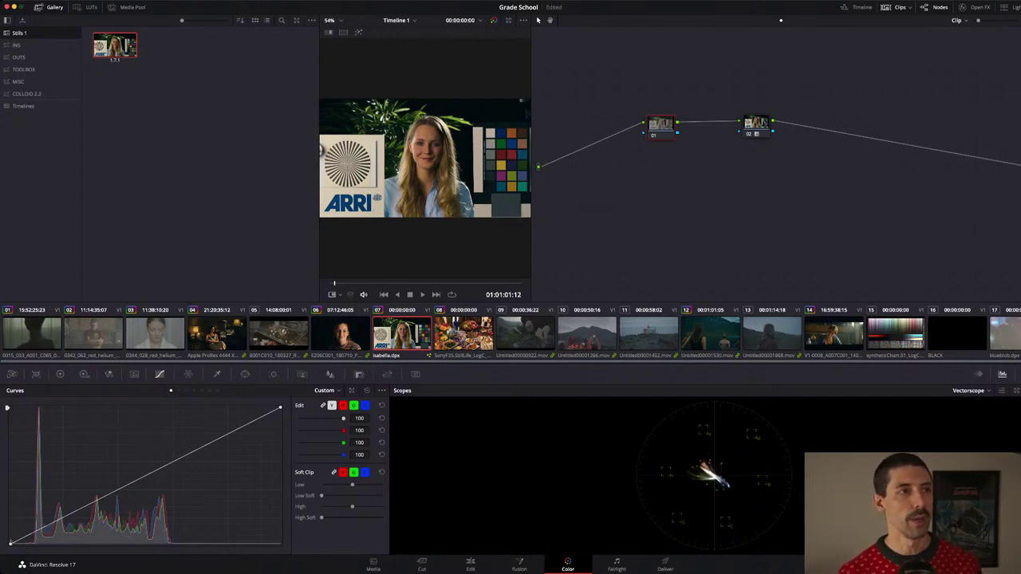
pyautogui.press('super+Home')
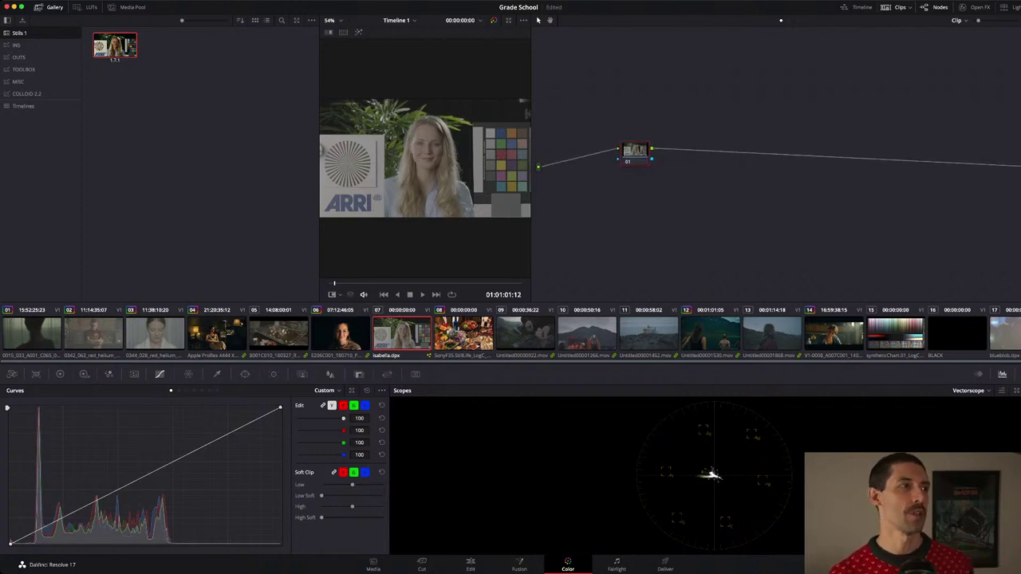
pyautogui.click(85, 7)
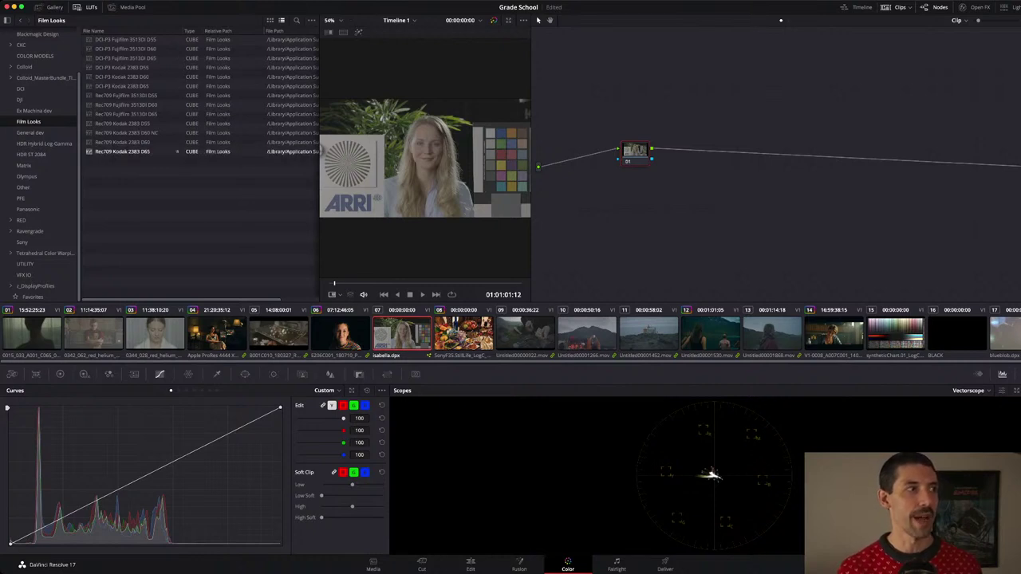
pyautogui.doubleClick(122, 152)
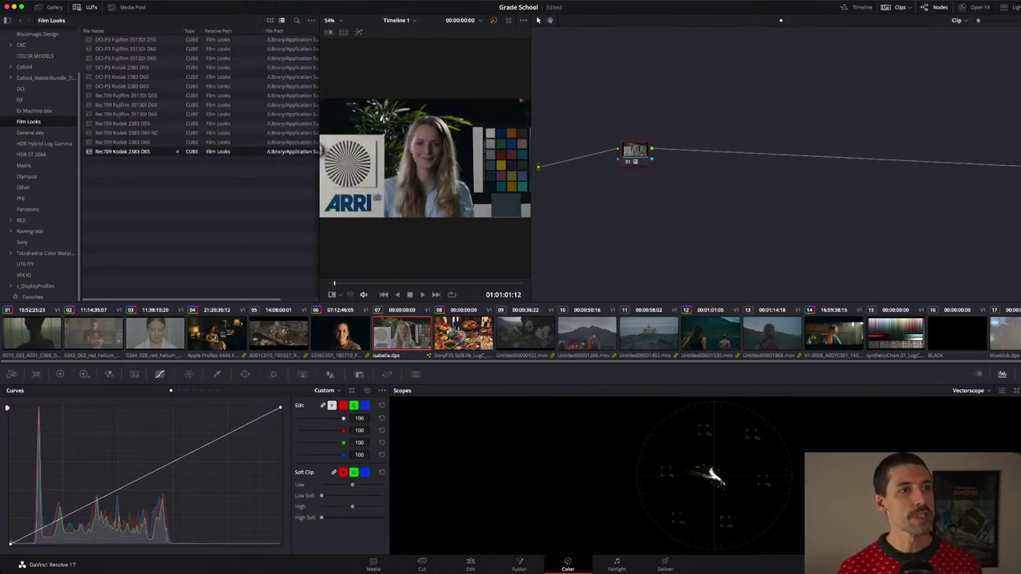
# Insert a serial node before the Kodak LUT node and apply a Color Space Transform effect to it.
pyautogui.moveTo(635, 154); pyautogui.dragTo(769, 144)
pyautogui.hotkey('shift', 's')
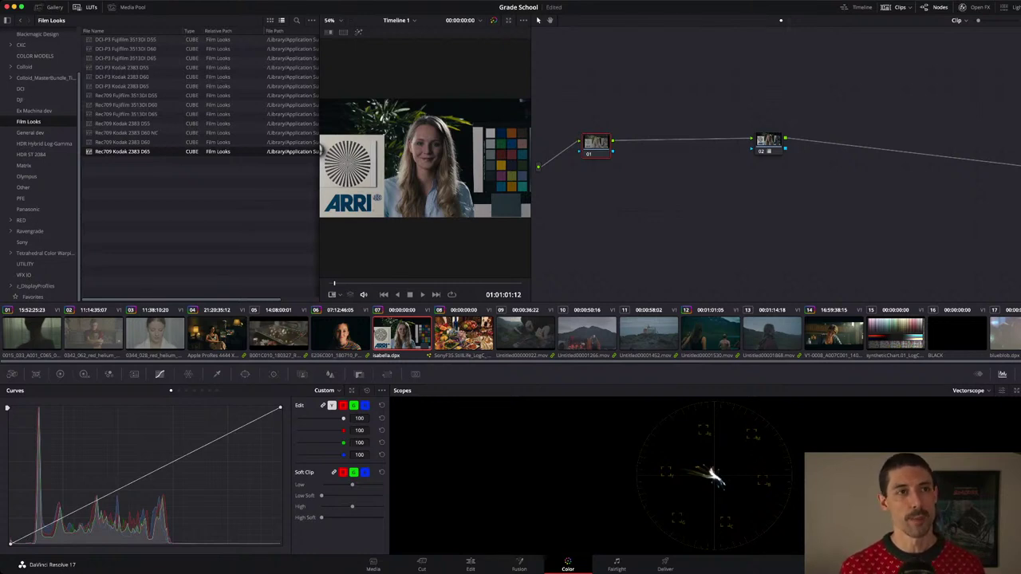
pyautogui.click(974, 7)
pyautogui.click(1013, 37)
pyautogui.write('color s')
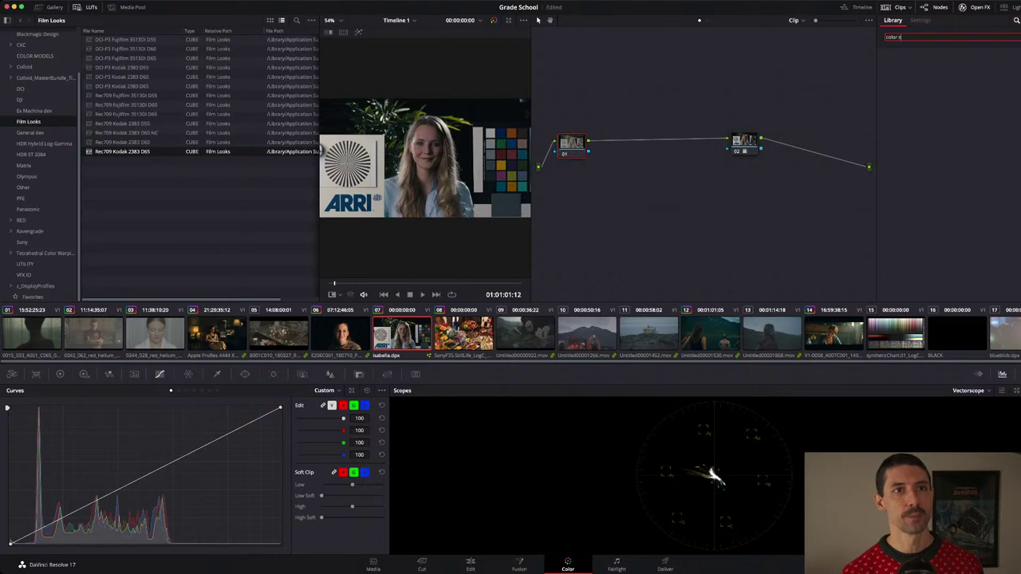
pyautogui.press('Return')
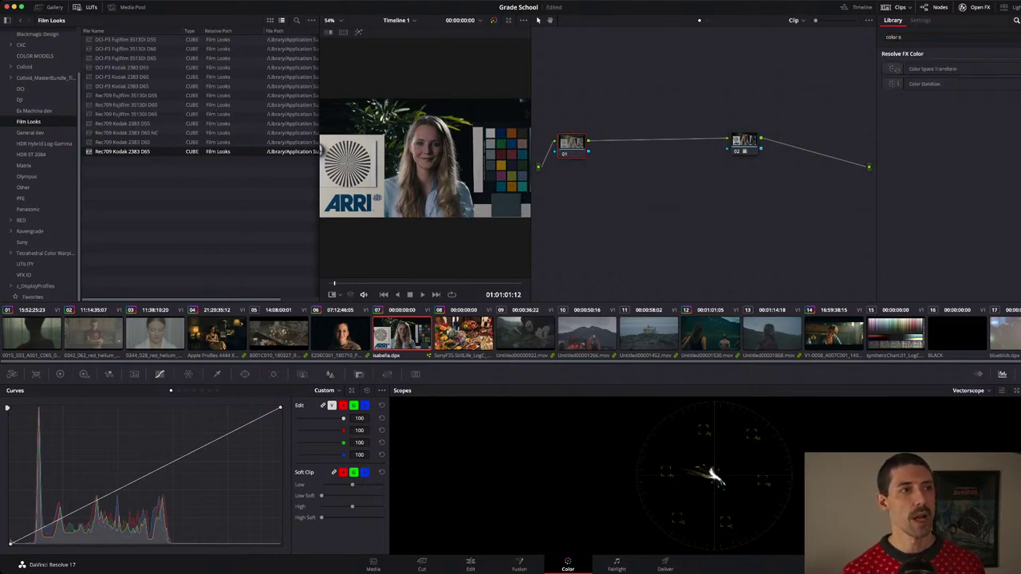
pyautogui.moveTo(933, 68); pyautogui.dragTo(681, 141)
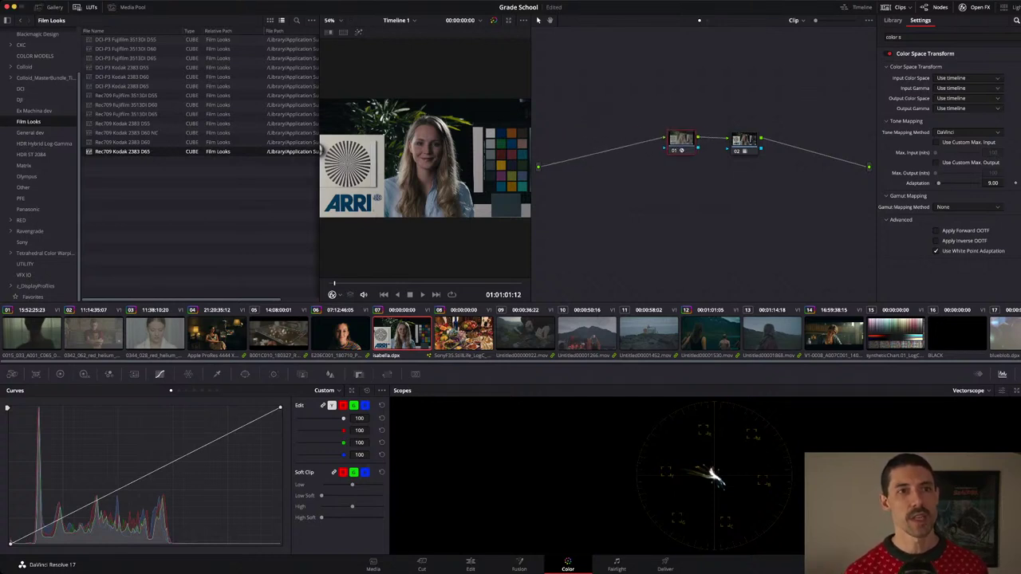
# Set the transform from ARRI Alexa / ARRI LogC to Rec.709 / Cineon Film Log, with Luminance Mapping and Saturation Compression.
pyautogui.click(968, 79)
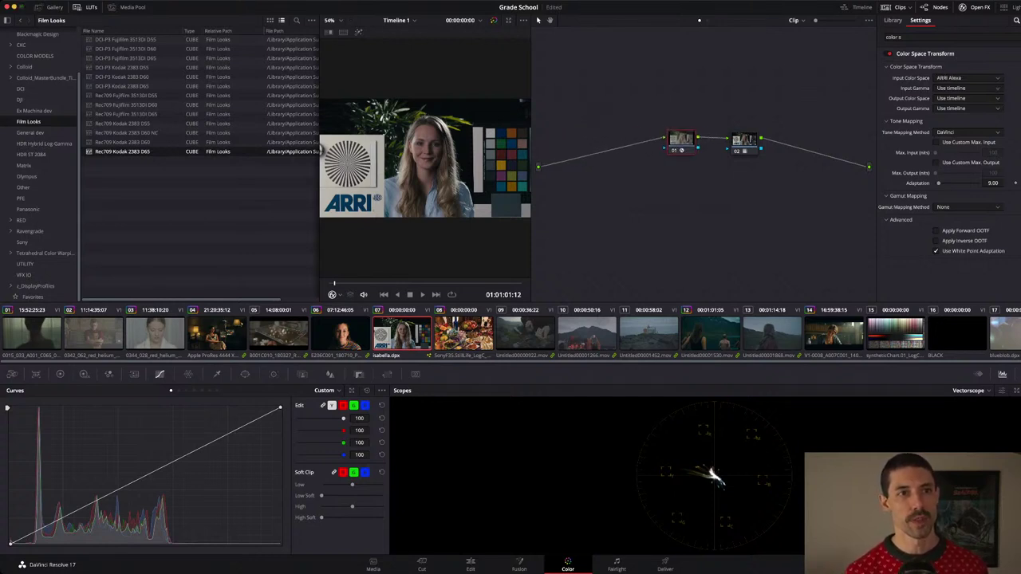
pyautogui.click(968, 88)
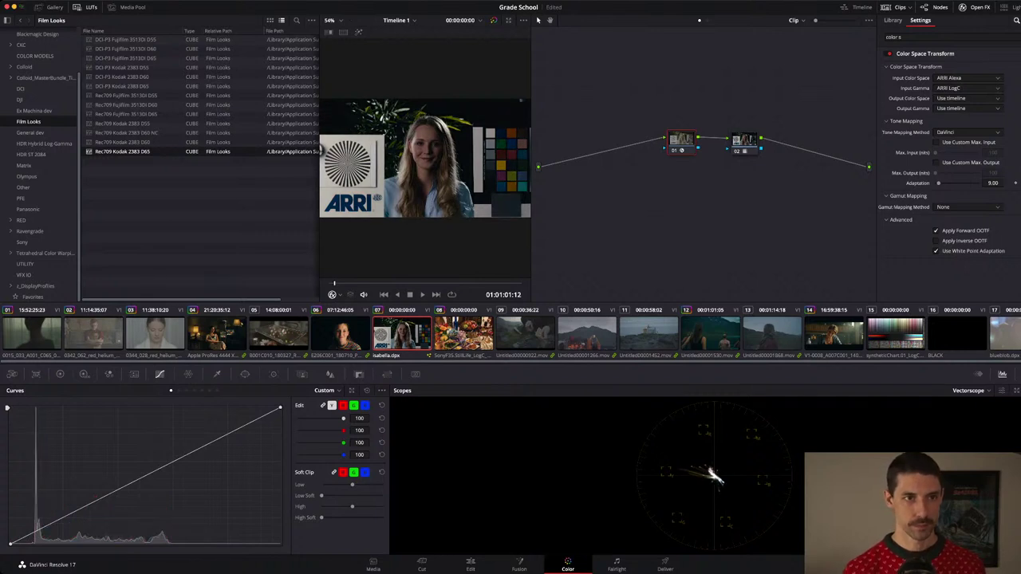
pyautogui.click(968, 98)
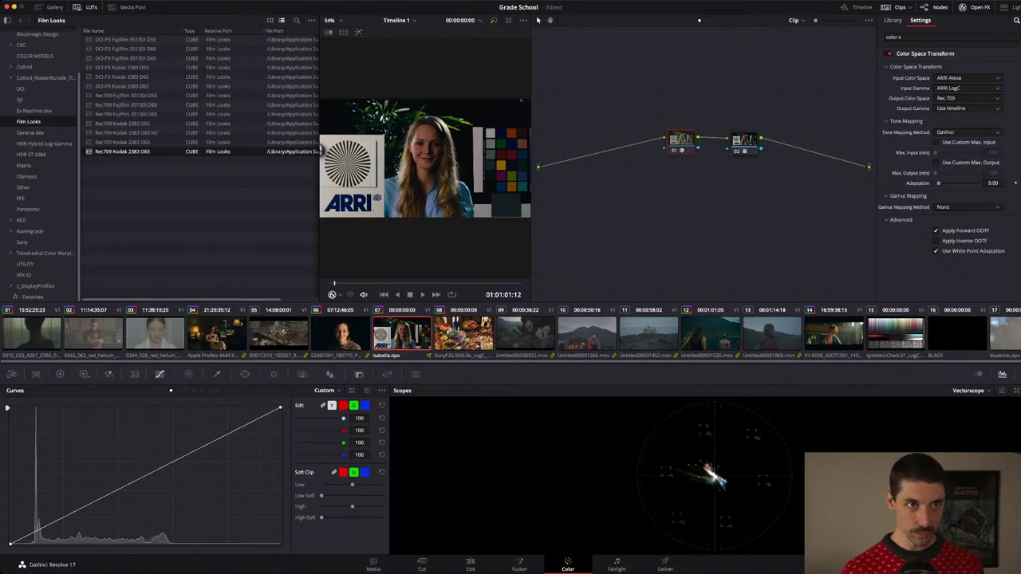
pyautogui.click(967, 108)
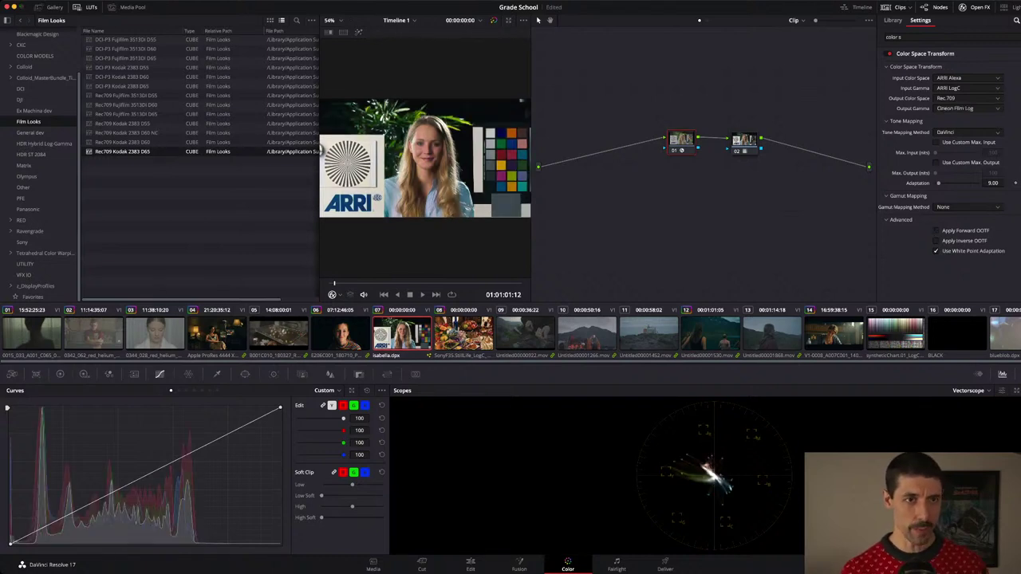
pyautogui.click(968, 132)
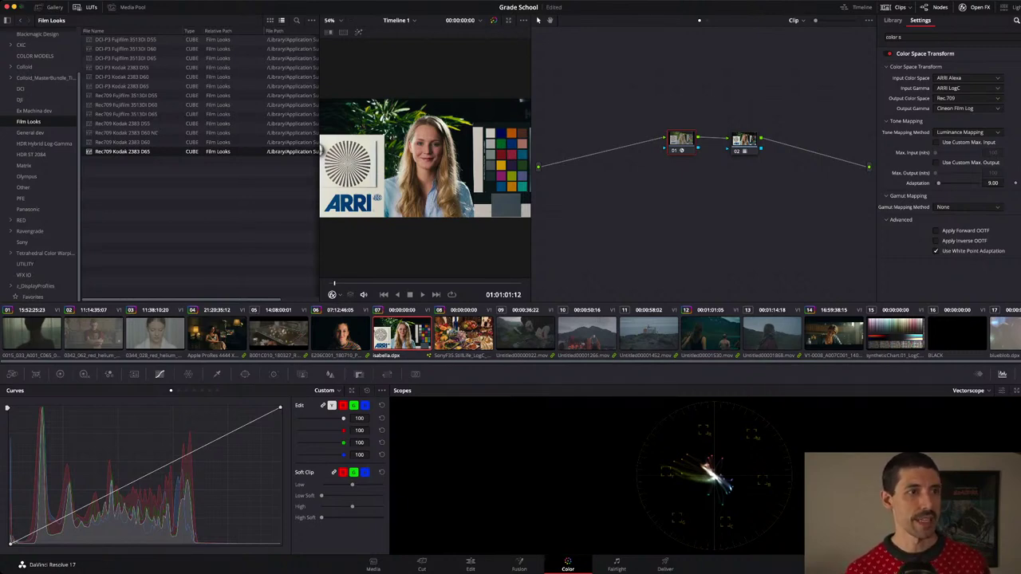
pyautogui.click(968, 208)
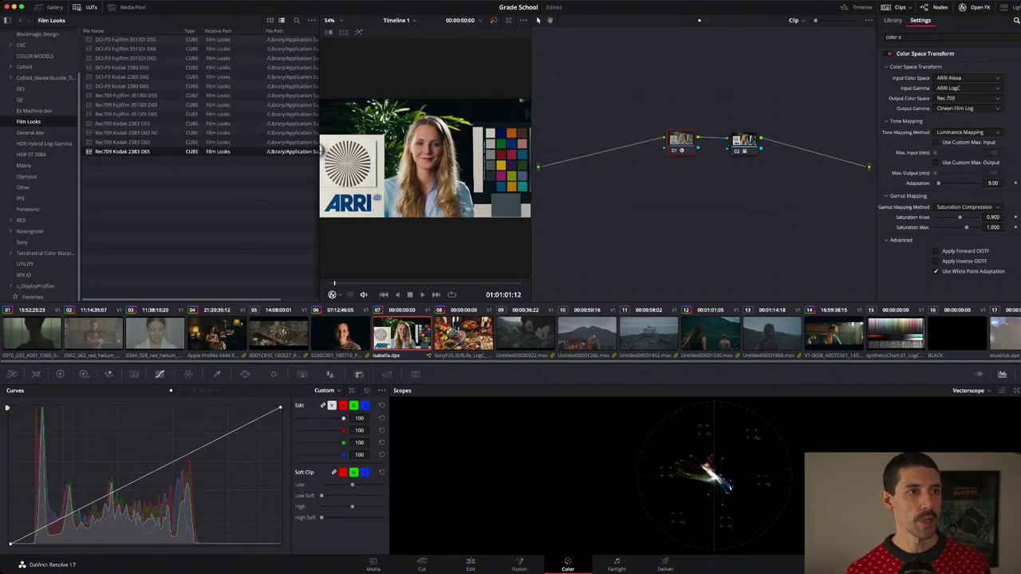
# Move the transform and LUT nodes towards the output, insert an empty node before them, and select the Kodak LUT node.
pyautogui.moveTo(764, 187); pyautogui.dragTo(727, 145)
pyautogui.click(751, 182)
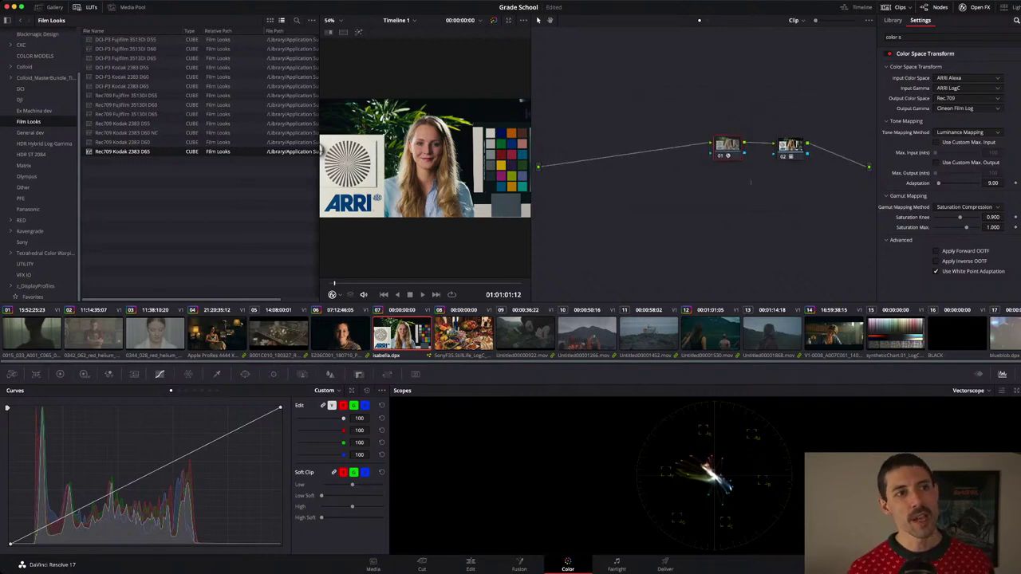
pyautogui.moveTo(792, 119); pyautogui.dragTo(623, 140)
pyautogui.hotkey('shift', 's')
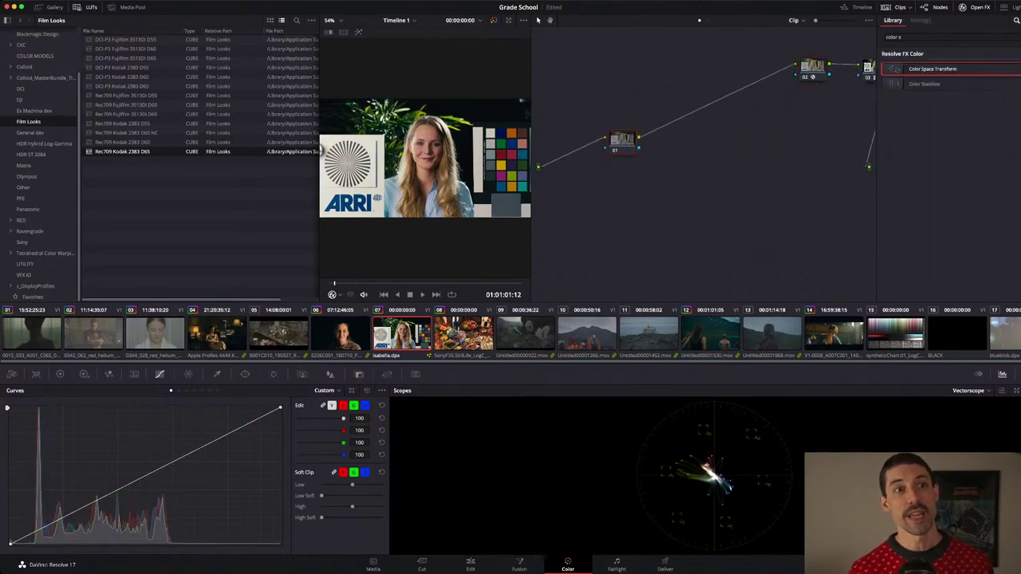
pyautogui.click(812, 67)
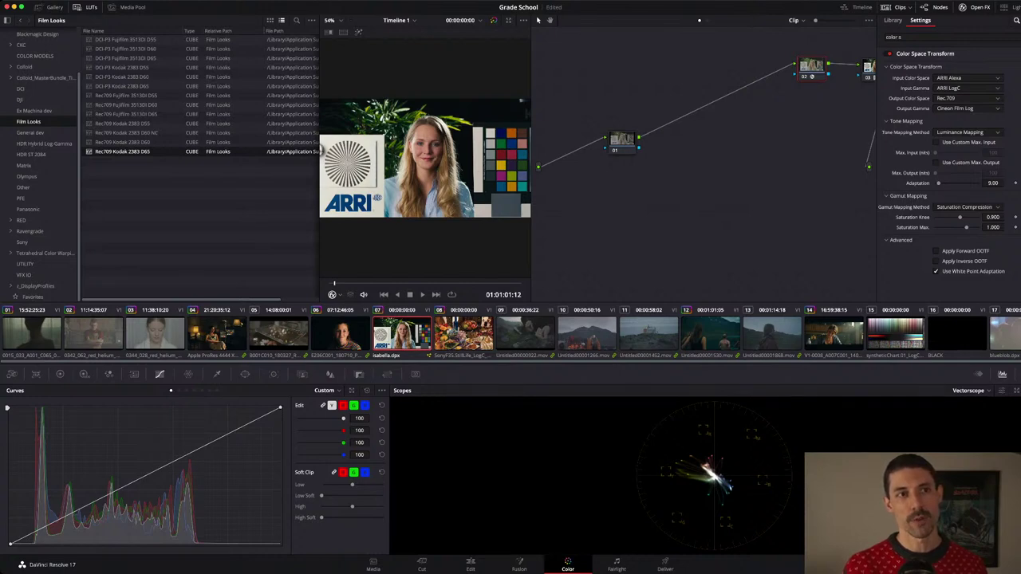
pyautogui.moveTo(718, 192); pyautogui.dragTo(660, 211)
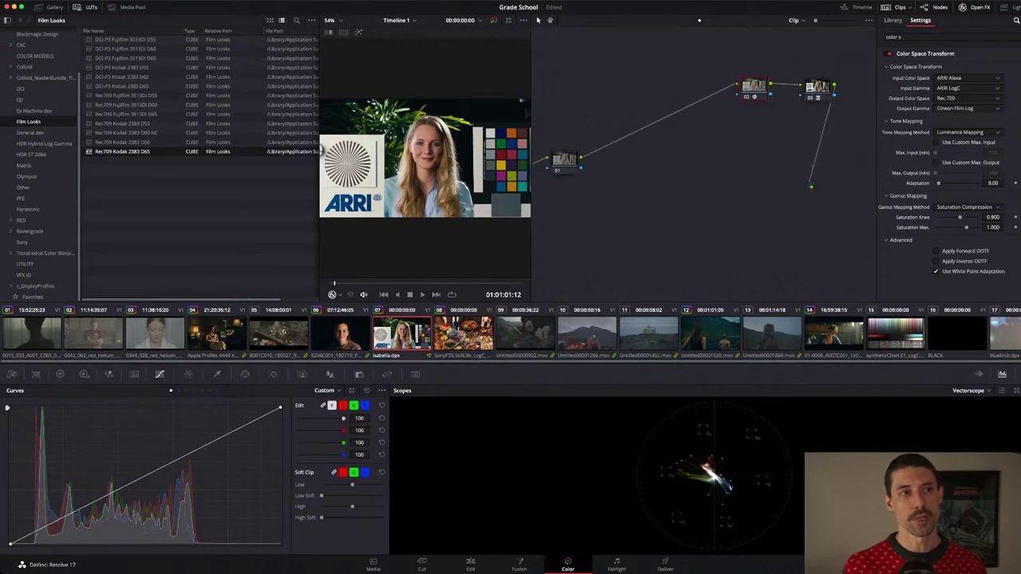
pyautogui.click(818, 87)
pyautogui.moveTo(817, 88); pyautogui.dragTo(821, 89)
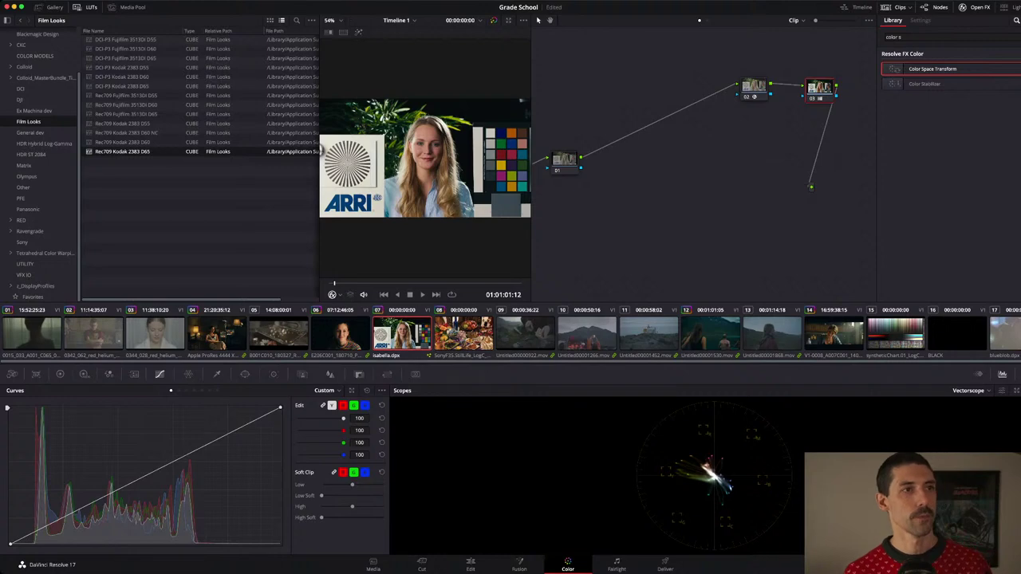
# Reset the portrait clip's grade and add a second serial node after node 01.
pyautogui.press('super+Home')
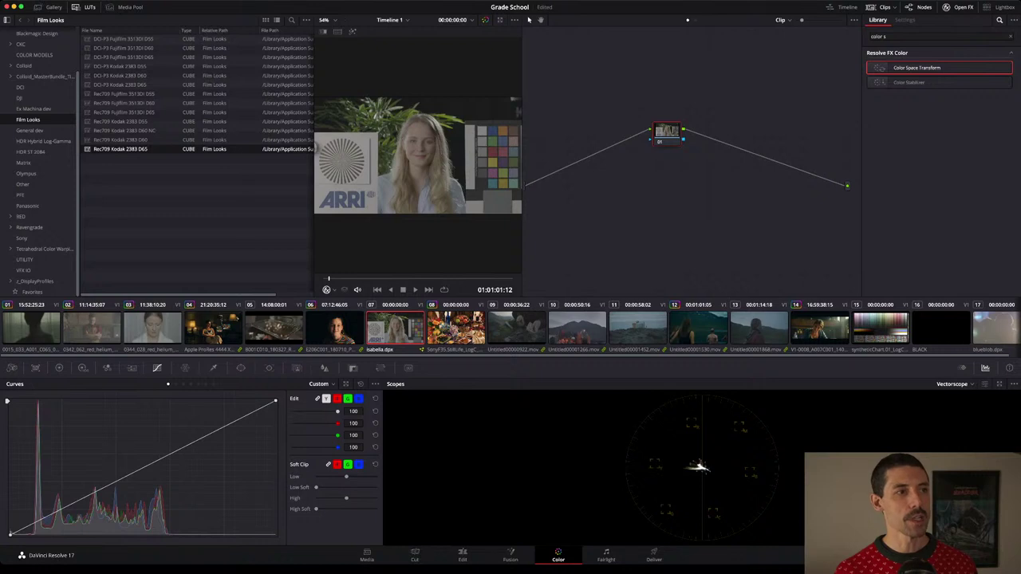
pyautogui.moveTo(667, 132); pyautogui.dragTo(638, 150)
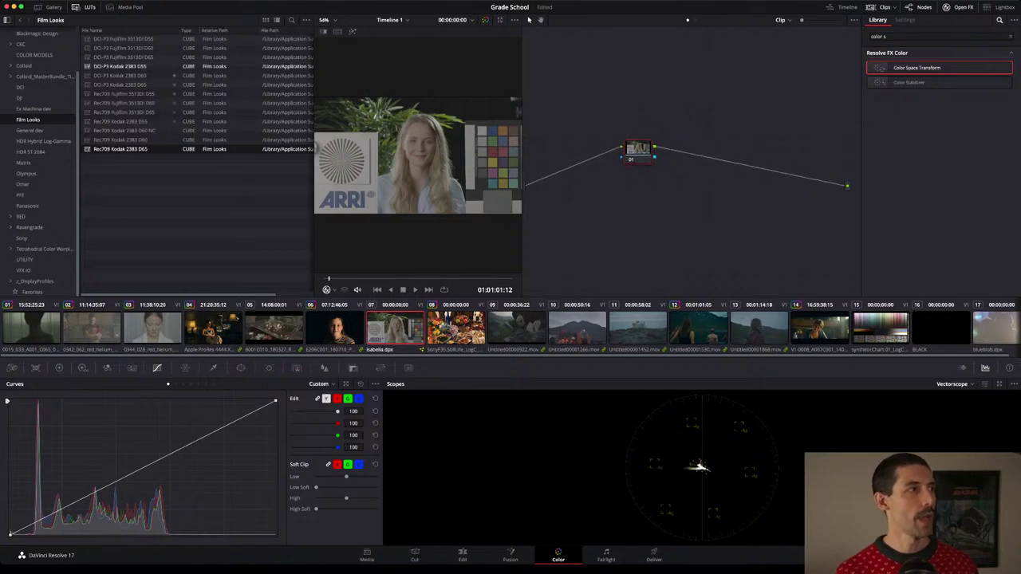
pyautogui.hotkey('alt', 's')
# Apply the "LogC -> 709 RCM" still from the OUTS album to node 02 and space the two nodes apart.
pyautogui.click(47, 8)
pyautogui.click(19, 56)
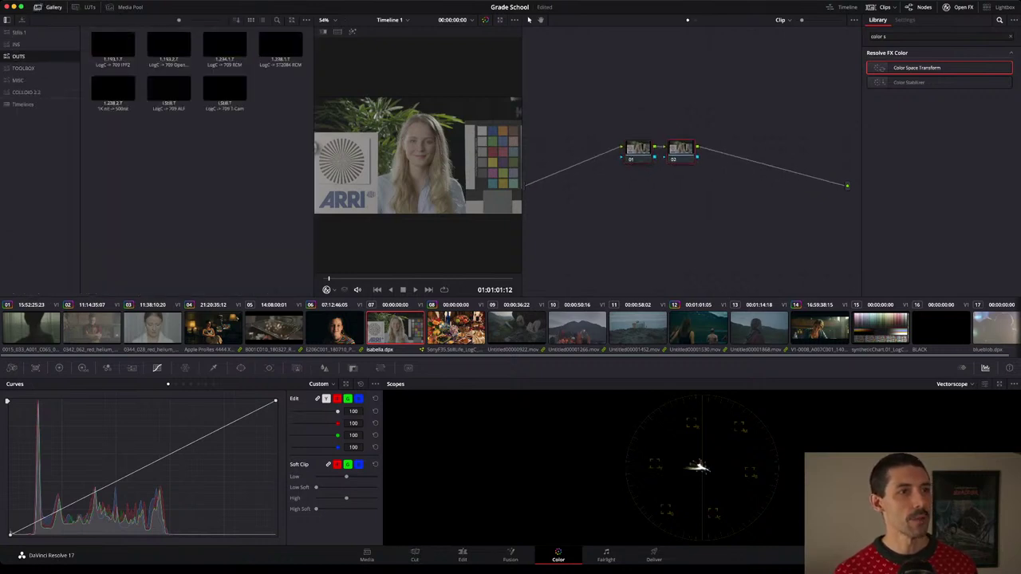
pyautogui.click(225, 45)
pyautogui.middleClick(224, 44)
pyautogui.moveTo(681, 150); pyautogui.dragTo(740, 124)
pyautogui.moveTo(638, 150); pyautogui.dragTo(615, 132)
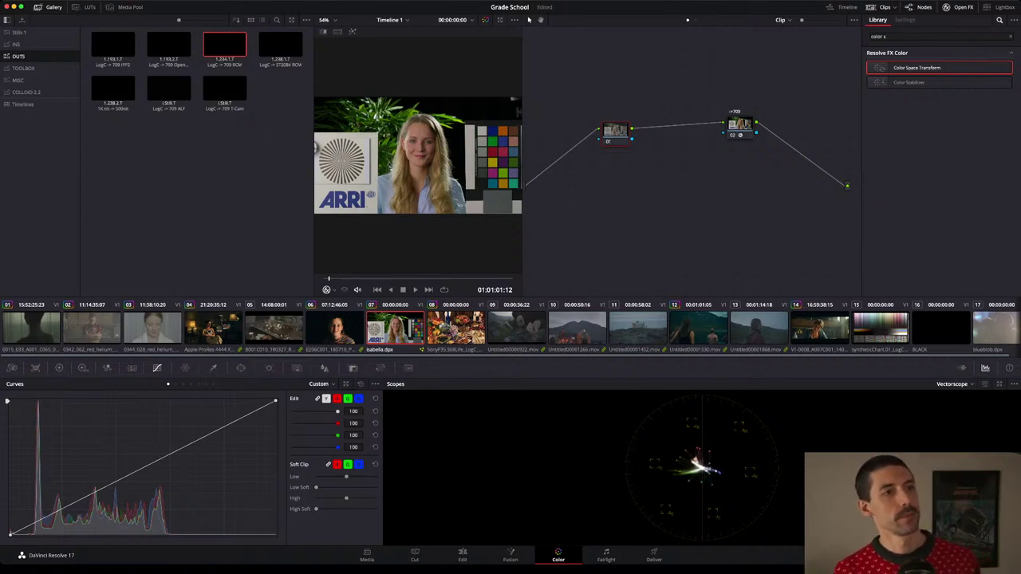
# Examine the Color Space Transform settings on the ->709 node and reselect node 01.
pyautogui.click(740, 126)
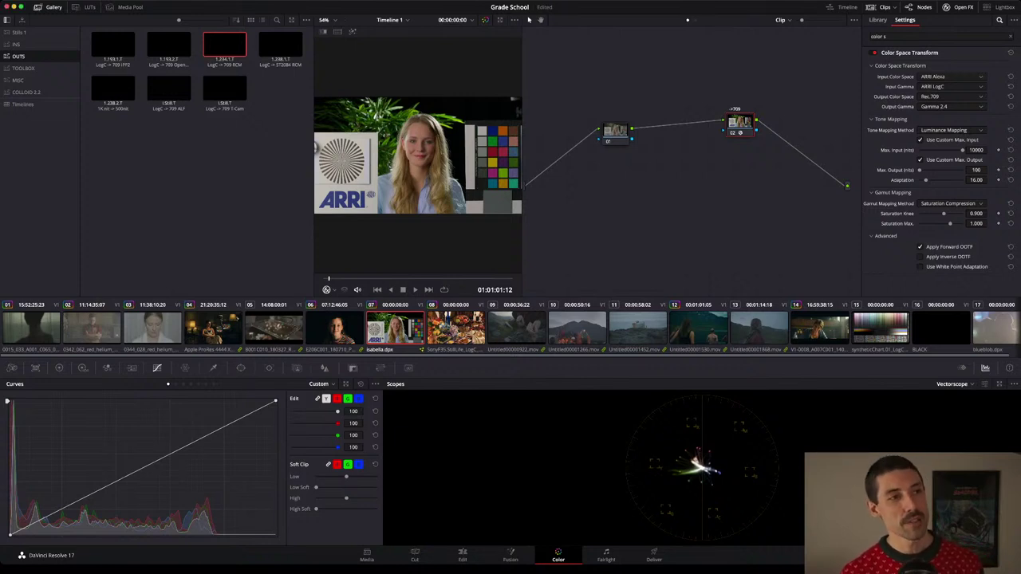
pyautogui.hotkey('shift', ';')
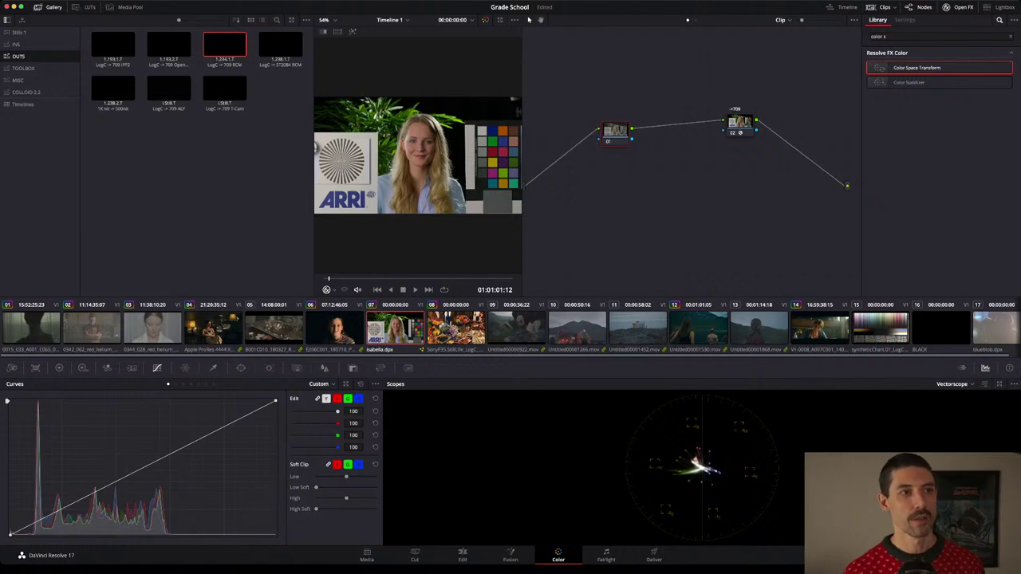
pyautogui.moveTo(615, 131); pyautogui.dragTo(621, 130)
pyautogui.click(740, 123)
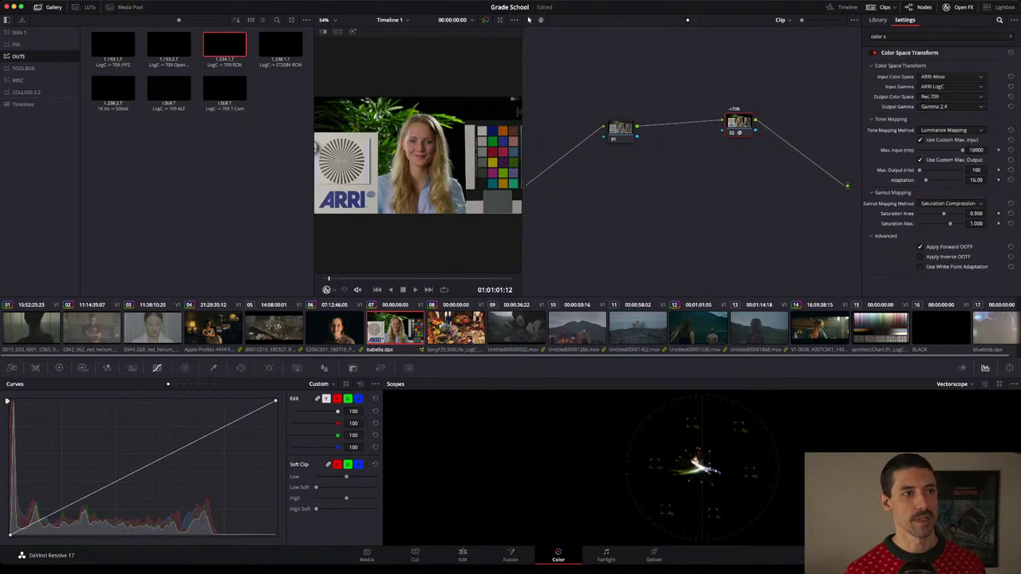
pyautogui.moveTo(739, 122); pyautogui.dragTo(736, 124)
pyautogui.click(621, 129)
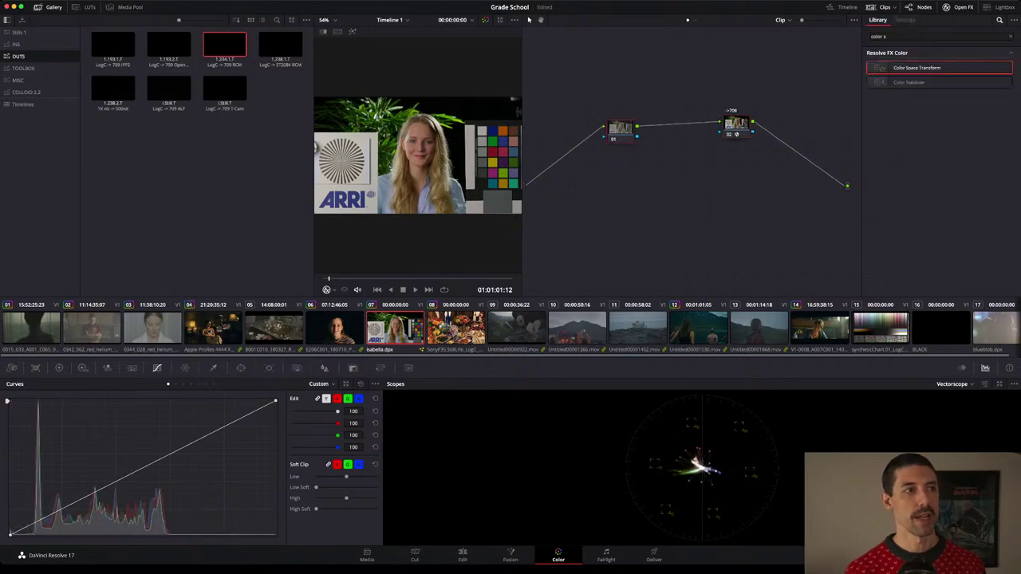
# Compare the image with the ->709 node bypassed and enabled, shift that node closer to the output, and reselect node 01.
pyautogui.click(736, 125)
pyautogui.press('super+d')
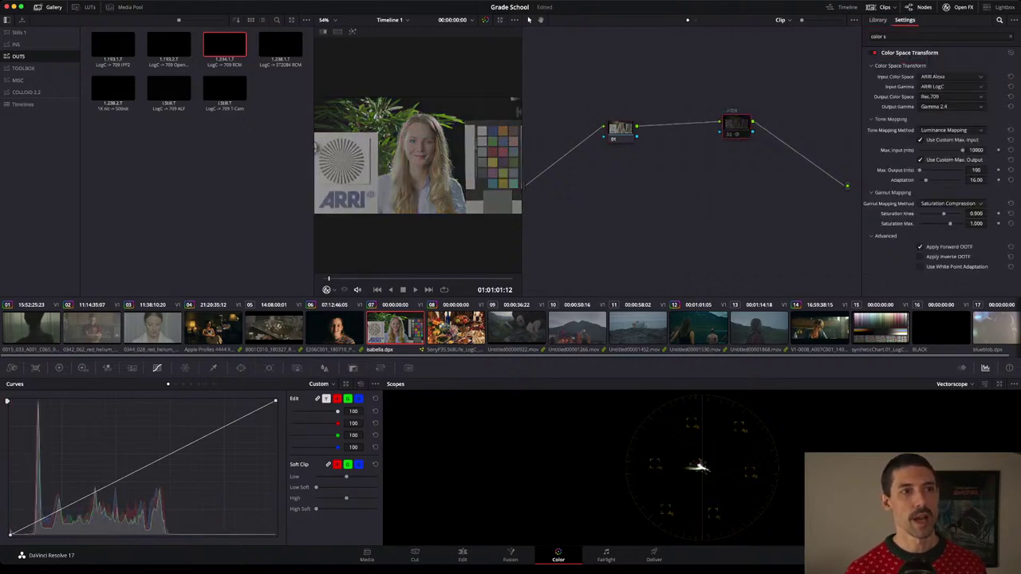
pyautogui.moveTo(736, 124); pyautogui.dragTo(757, 121)
pyautogui.press('super+d')
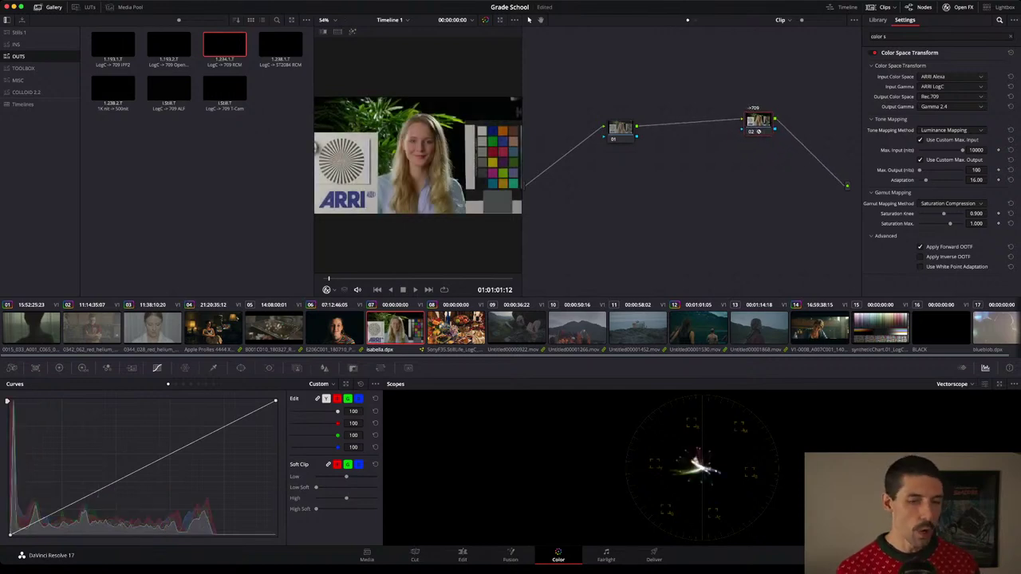
pyautogui.click(621, 131)
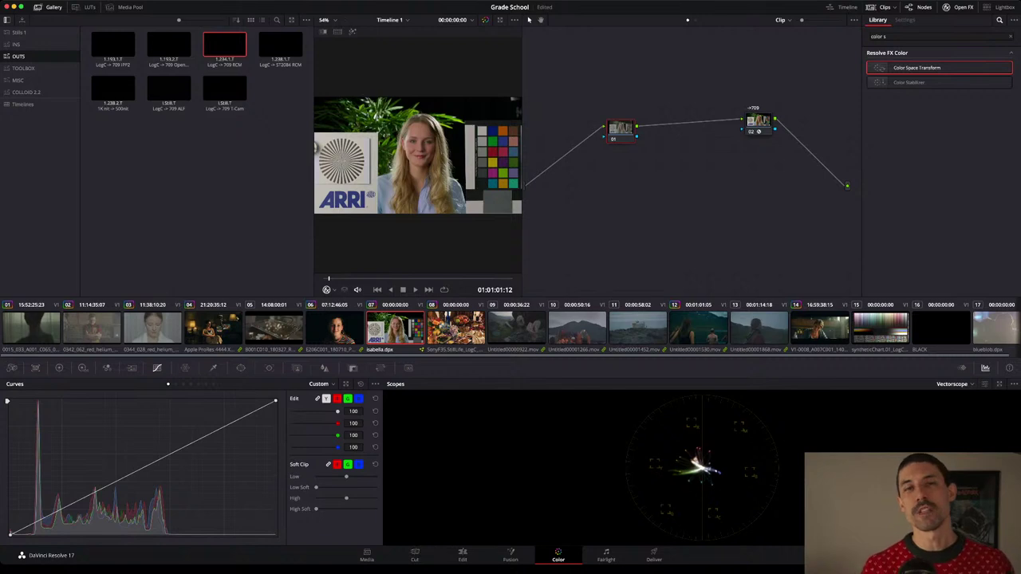
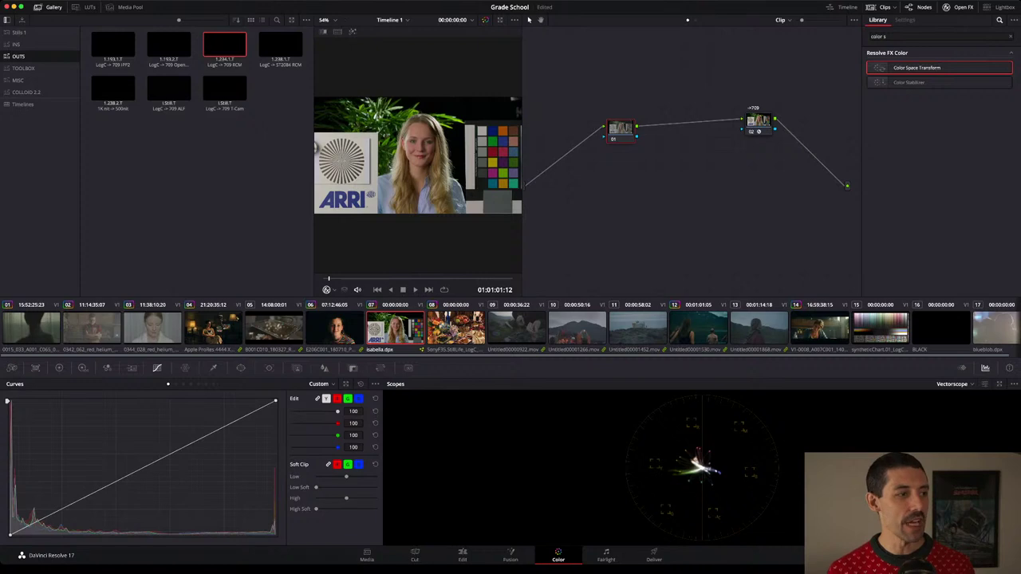
# Try lowering the primary Gain on node 01 to about 0.91, and reset the Gain wheel.
pyautogui.click(59, 368)
pyautogui.moveTo(237, 519)
pyautogui.mouseDown()
pyautogui.moveTo(226, 519)
pyautogui.moveTo(239, 505)
pyautogui.moveTo(216, 505)
pyautogui.moveTo(240, 505)
pyautogui.mouseUp()
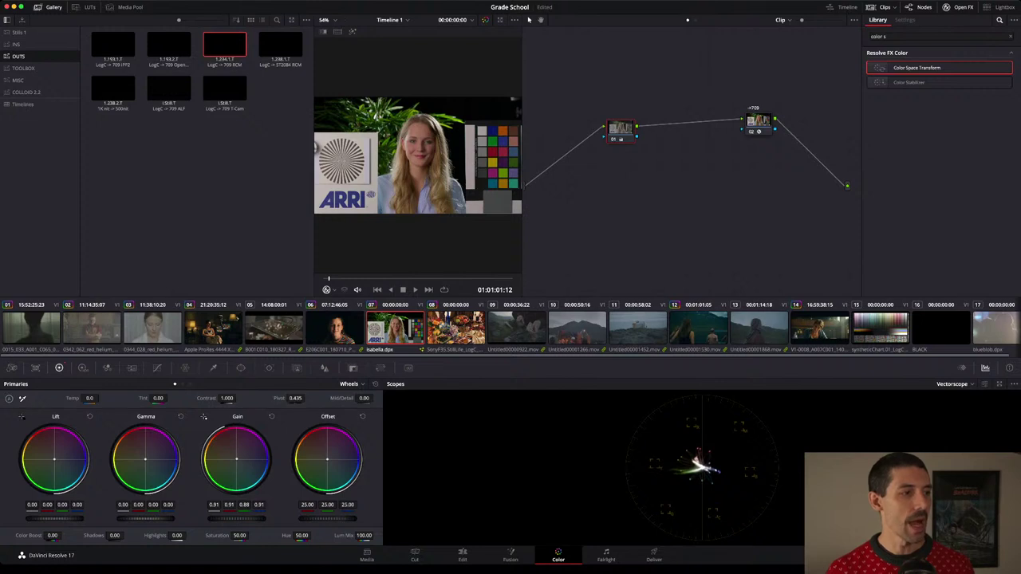
pyautogui.click(271, 416)
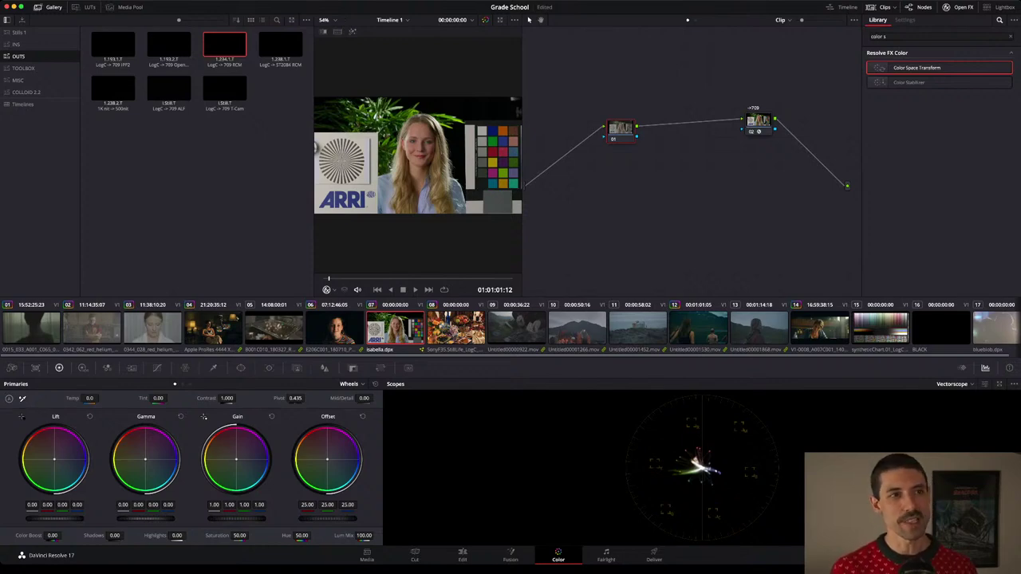
# Bypass the ->709 node to view the ungraded LogC image, re-enable it, and return to node 01.
pyautogui.click(758, 122)
pyautogui.press('super+d')
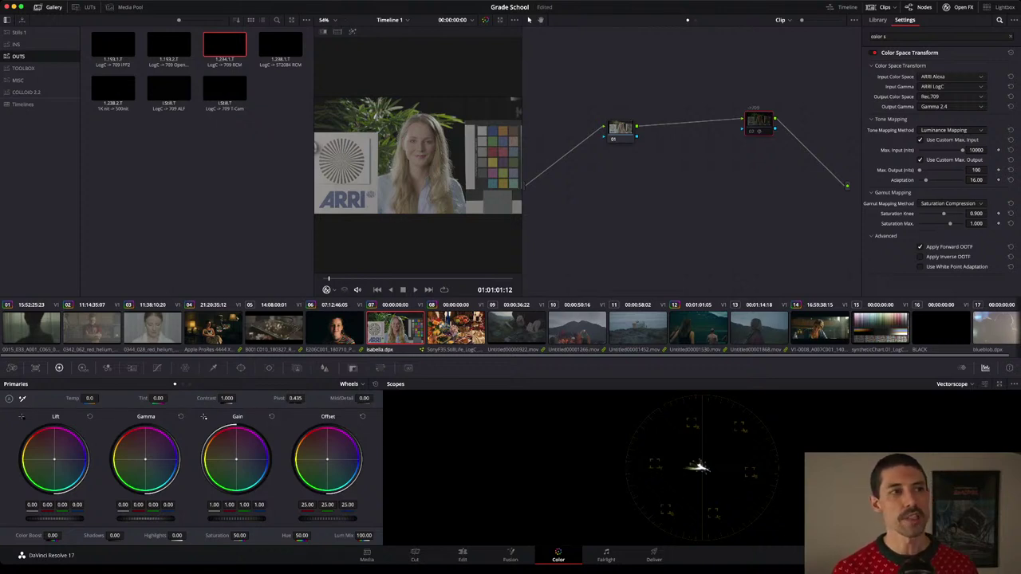
pyautogui.press('super+d')
pyautogui.click(620, 130)
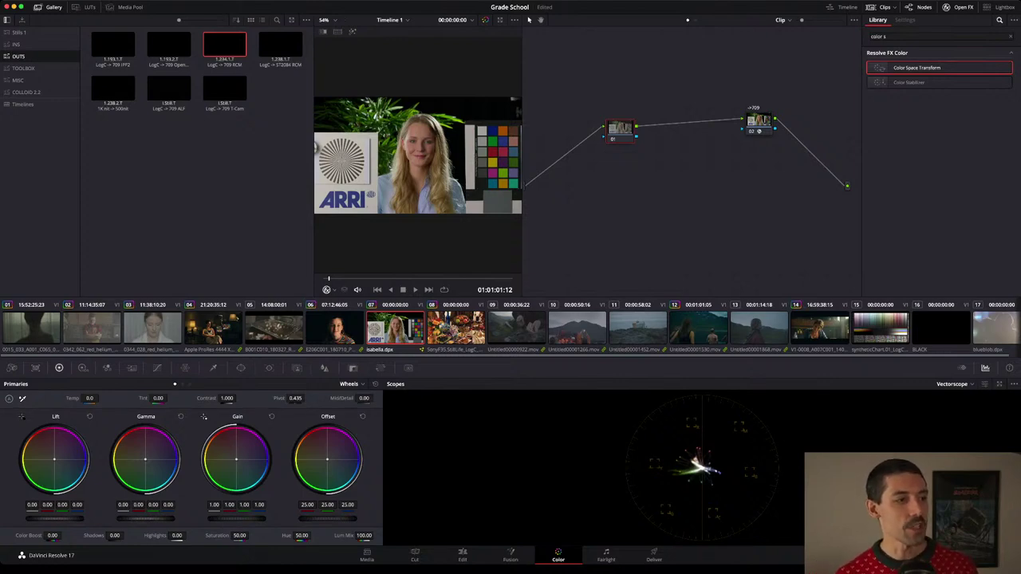
# Lower node 01's Global exposure to -0.50 with the HDR wheels, and delete the node.
pyautogui.click(83, 368)
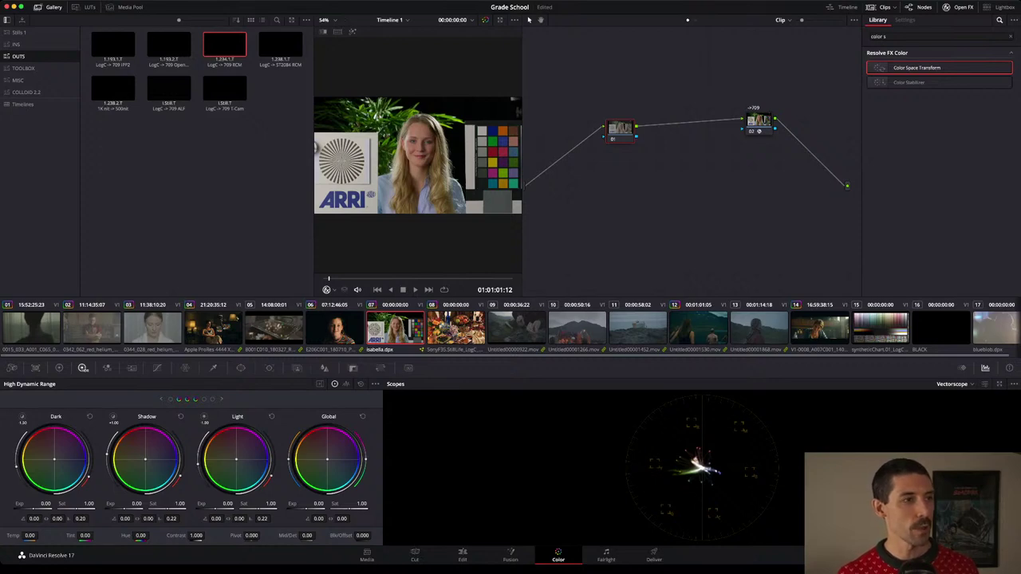
pyautogui.moveTo(317, 503)
pyautogui.mouseDown()
pyautogui.moveTo(289, 503)
pyautogui.moveTo(316, 503)
pyautogui.moveTo(304, 503)
pyautogui.mouseUp()
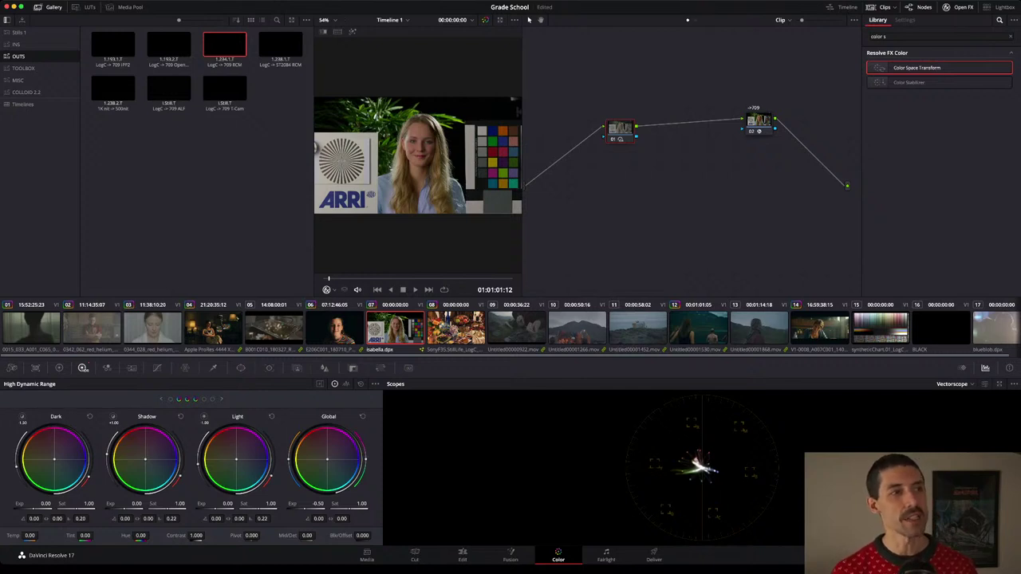
pyautogui.moveTo(620, 130); pyautogui.dragTo(626, 126)
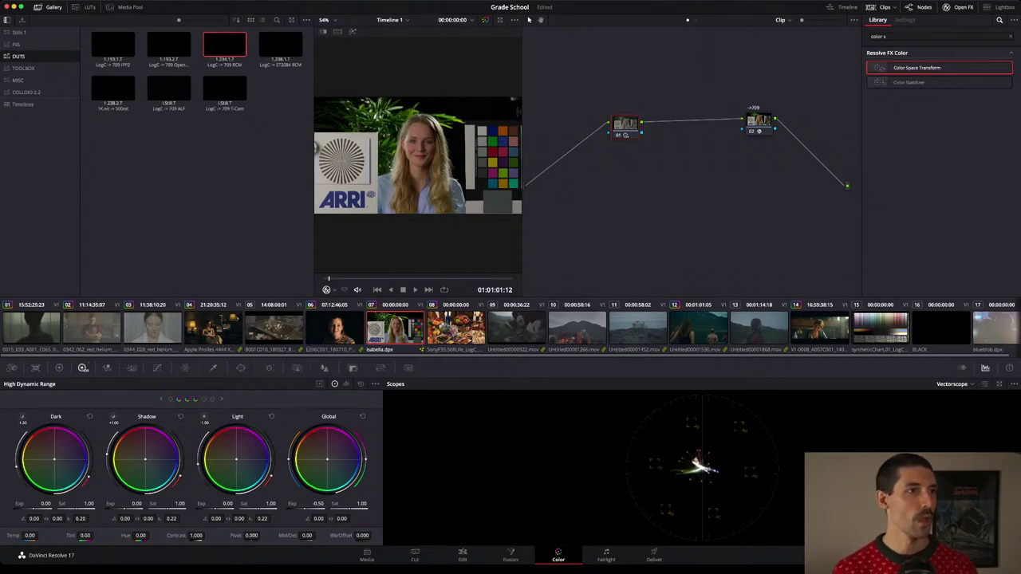
pyautogui.press('Delete')
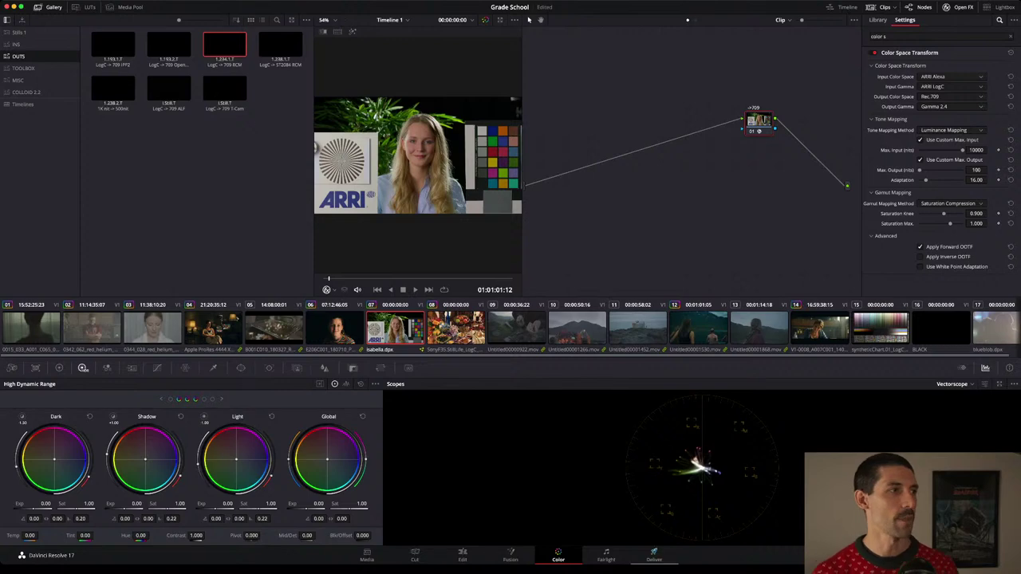
# In the Deliver page's advanced render settings, set Color Space Tag to Rec.709 and Gamma Tag to Gamma 2.4, and return to the Color page.
pyautogui.click(654, 555)
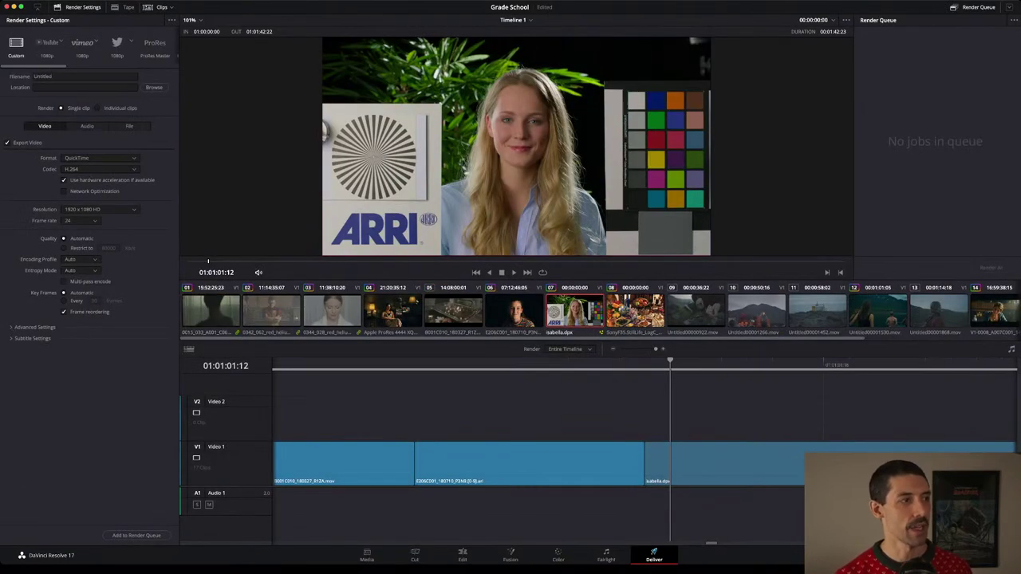
pyautogui.click(34, 327)
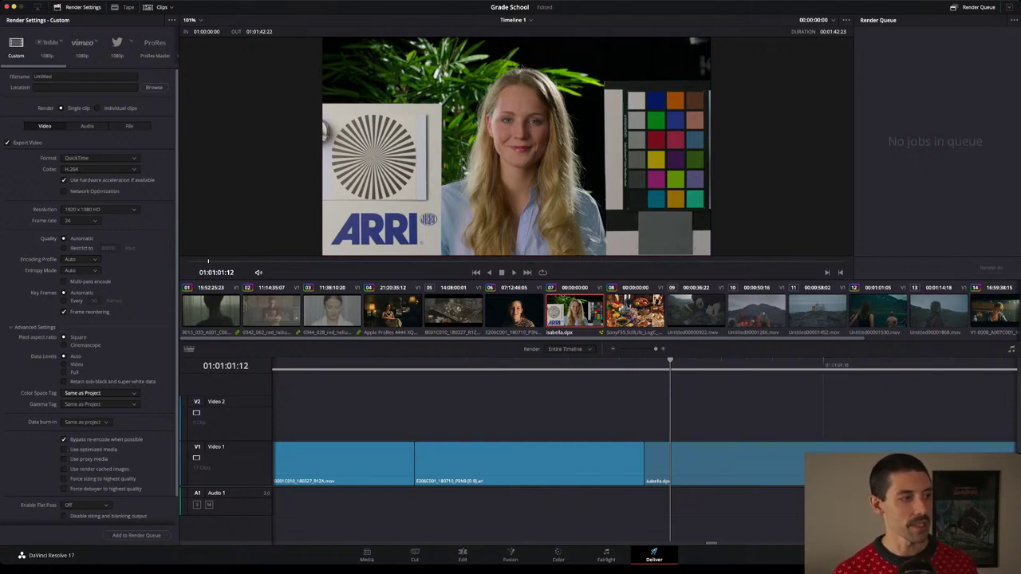
pyautogui.click(100, 393)
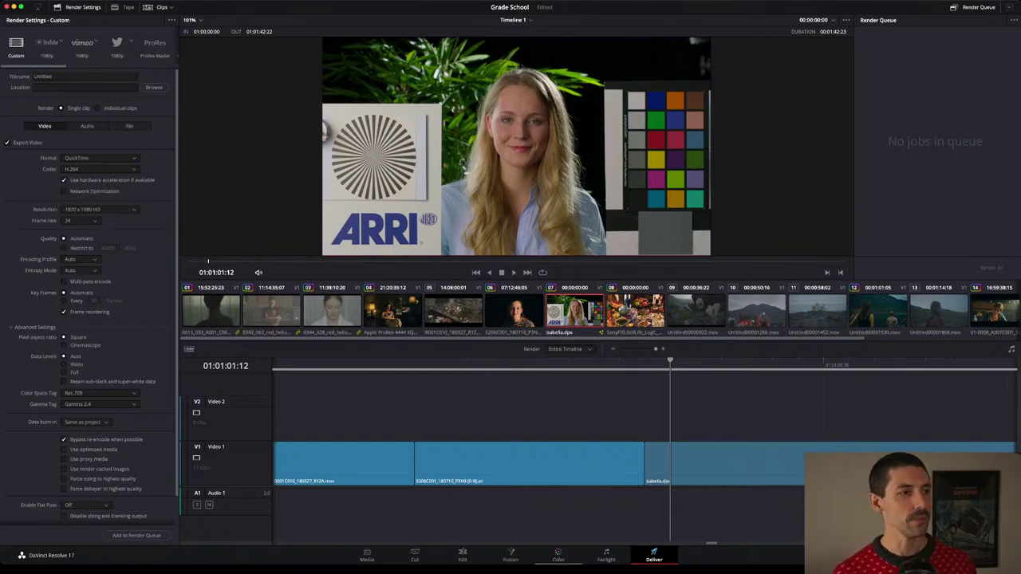
pyautogui.click(559, 555)
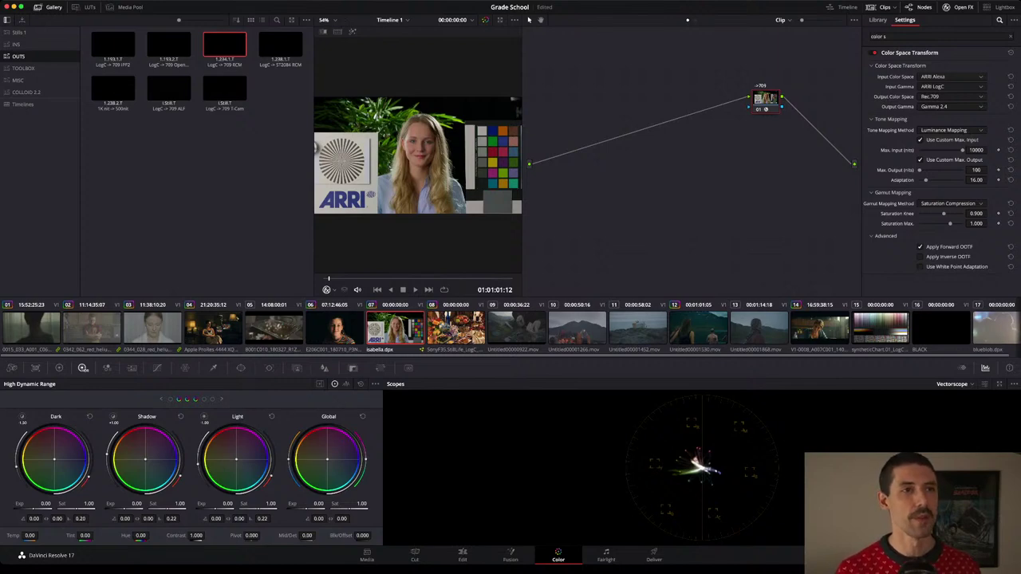
# Try Use timeline as the ->709 node's Output Color Space, and restore it to Rec.709.
pyautogui.moveTo(766, 99); pyautogui.dragTo(756, 110)
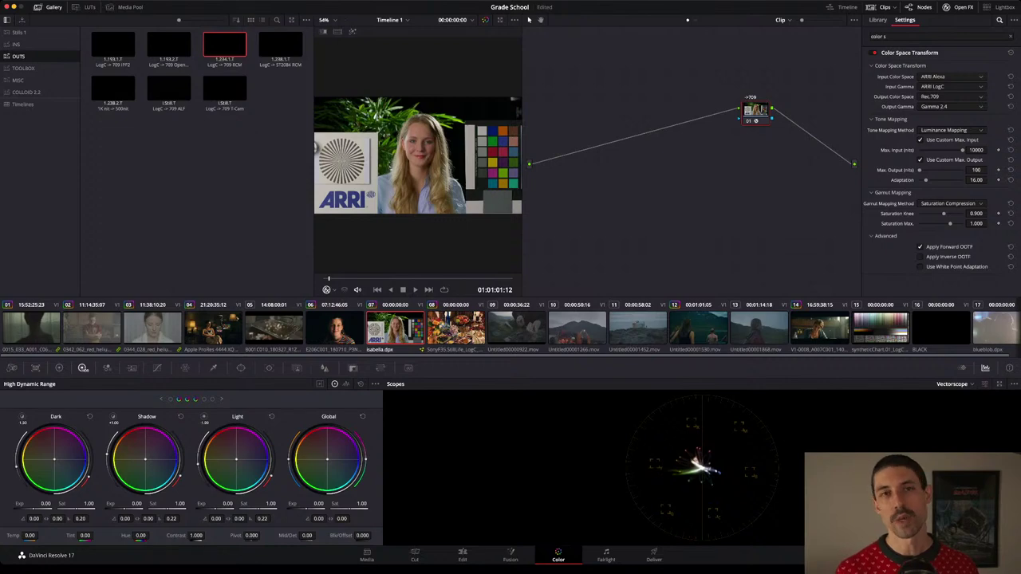
pyautogui.press('super+z')
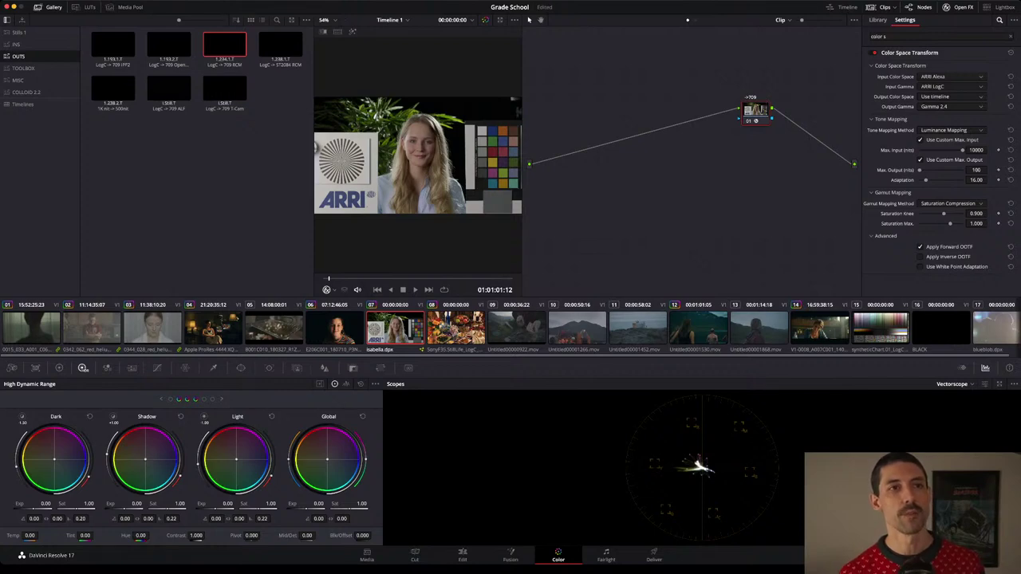
pyautogui.press('super+z')
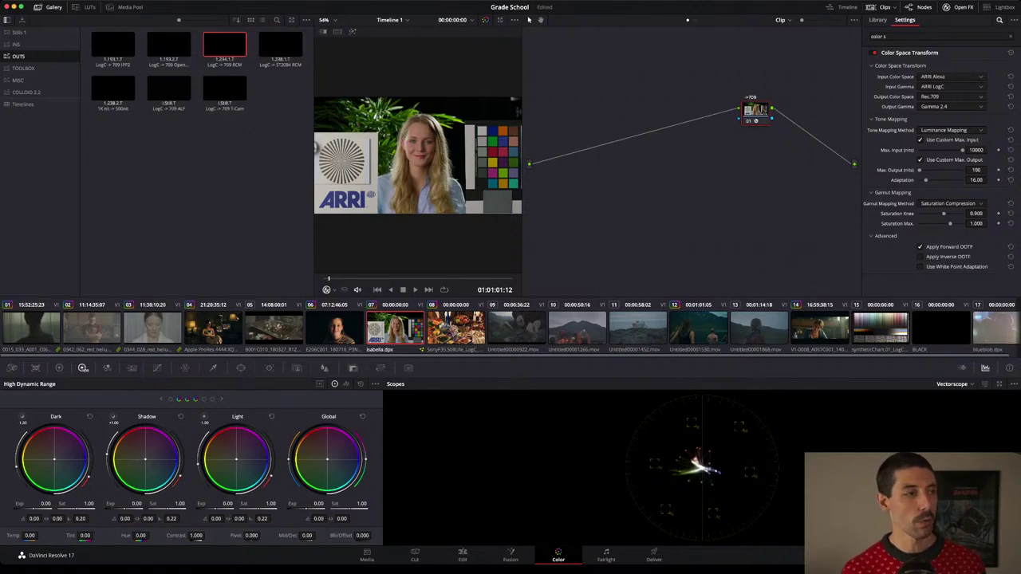
# Review the color space and gamma tags in the Deliver page's render settings, and return to the Color page.
pyautogui.hotkey('shift', '8')
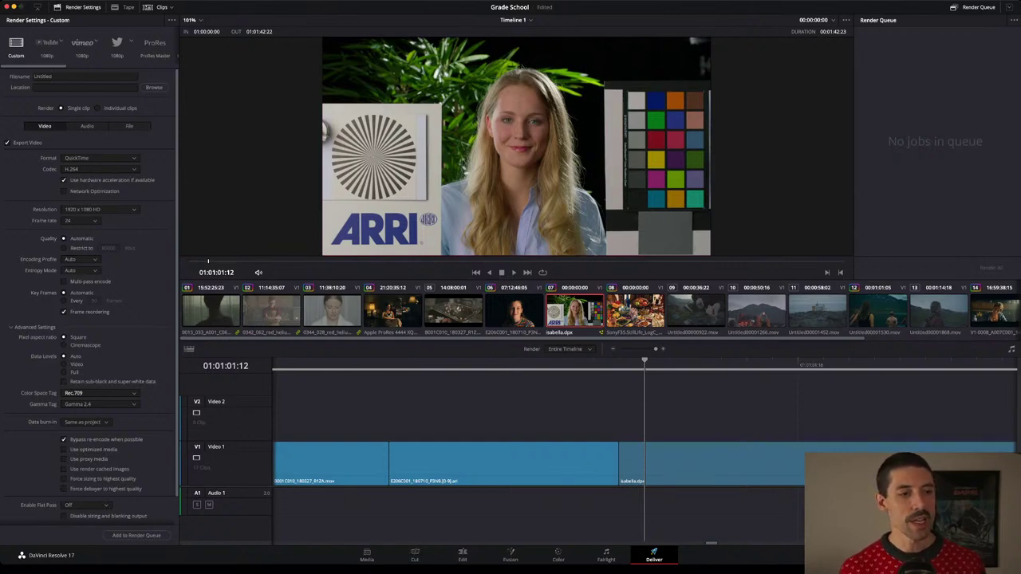
pyautogui.hotkey('shift', '6')
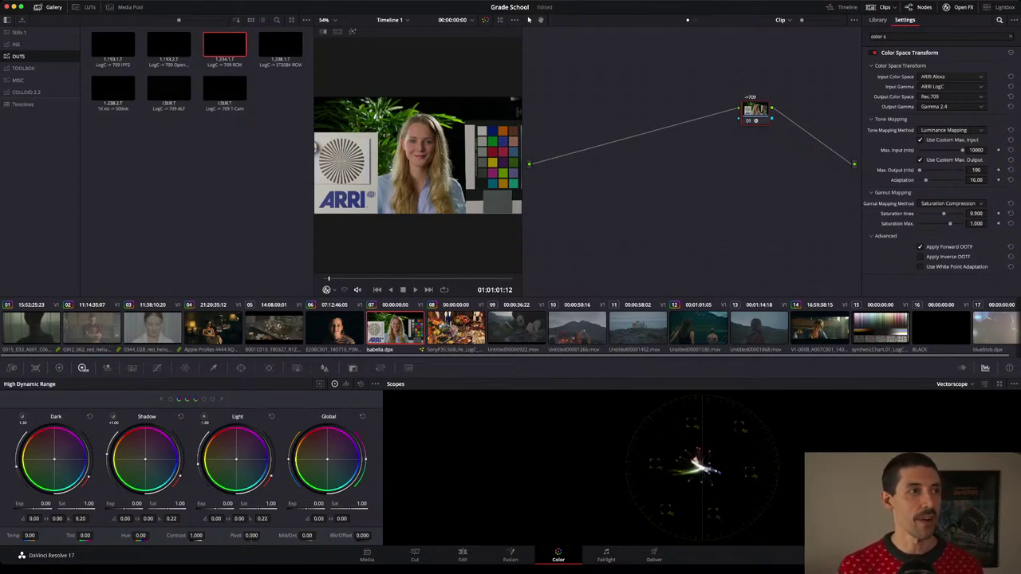
# Bypass the ->709 node, insert an empty serial node before it, and space the two nodes apart.
pyautogui.hotkey('ctrl', 'd')
pyautogui.hotkey('shift', 's')
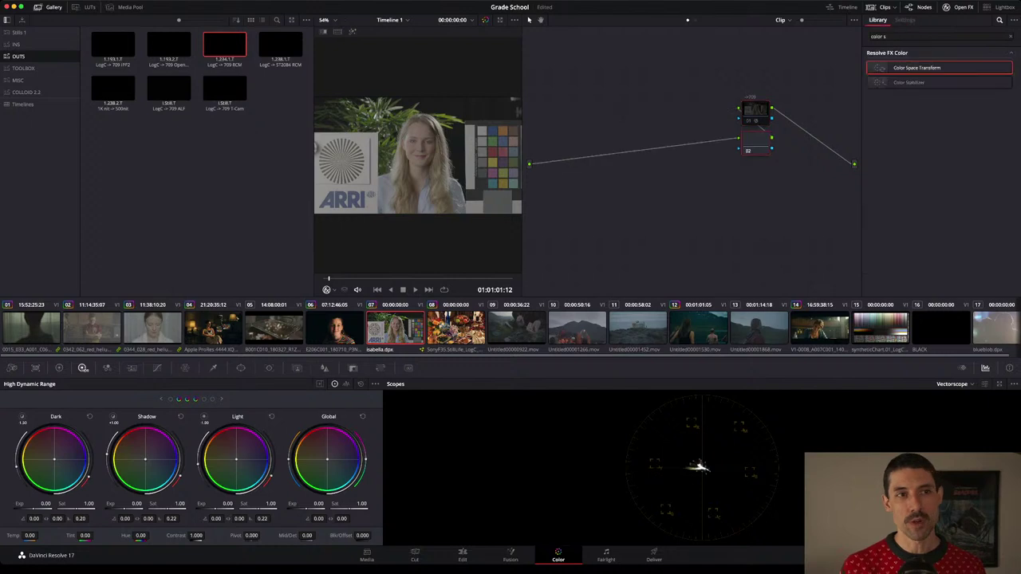
pyautogui.moveTo(755, 110); pyautogui.dragTo(822, 97)
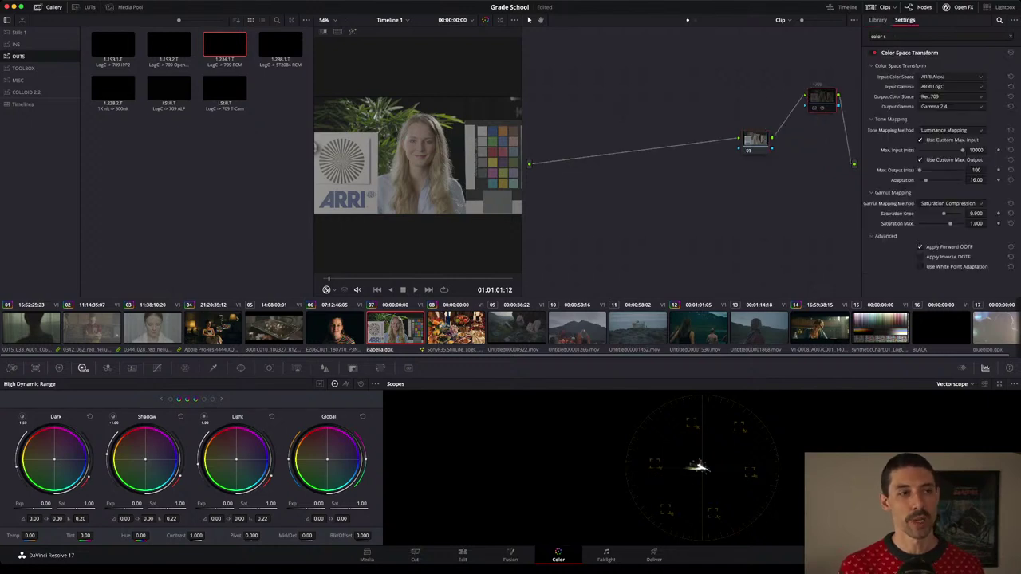
pyautogui.moveTo(756, 141); pyautogui.dragTo(650, 118)
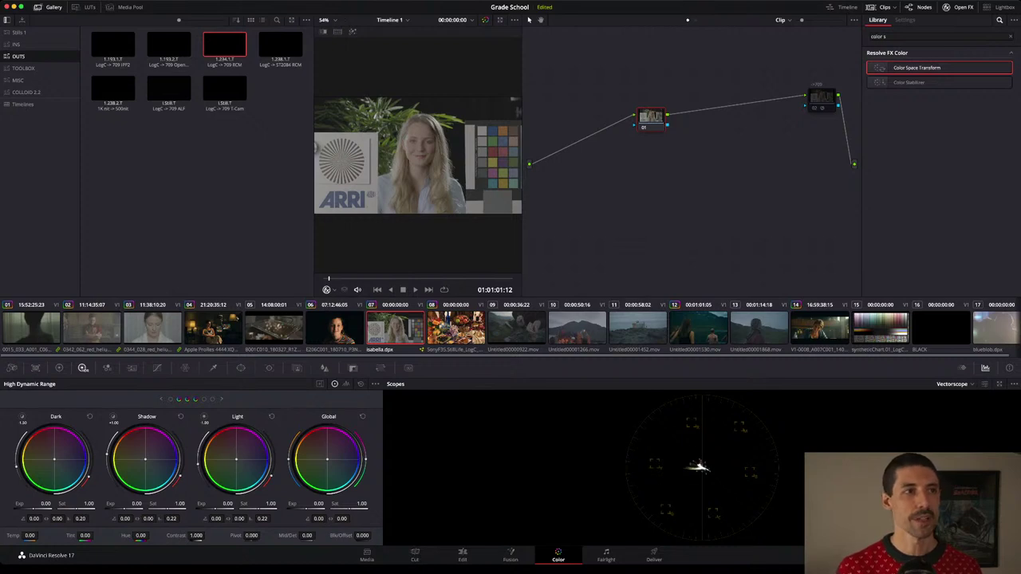
pyautogui.moveTo(650, 118); pyautogui.dragTo(647, 110)
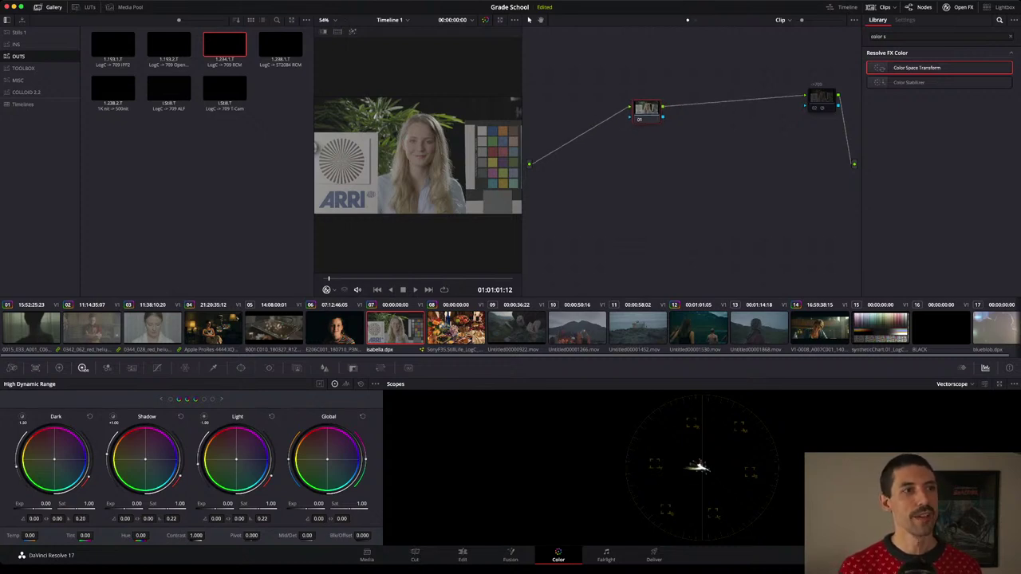
# Re-enable the ->709 node and select the empty node 01 before it.
pyautogui.click(821, 99)
pyautogui.press('super+d')
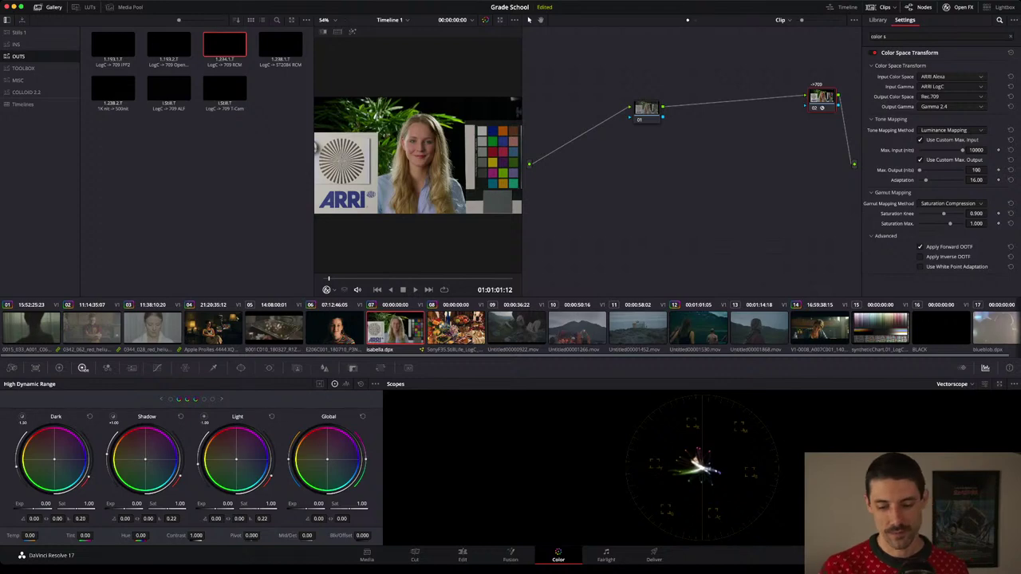
pyautogui.click(646, 110)
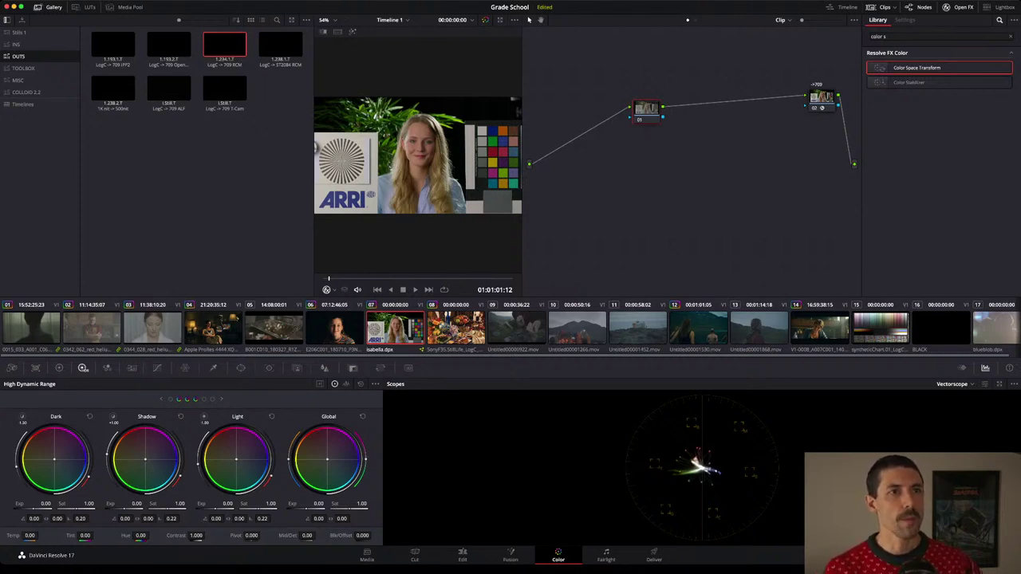
# Hide the Open FX library and adjust the positions of node 01 and the ->709 node in the widened graph.
pyautogui.click(957, 7)
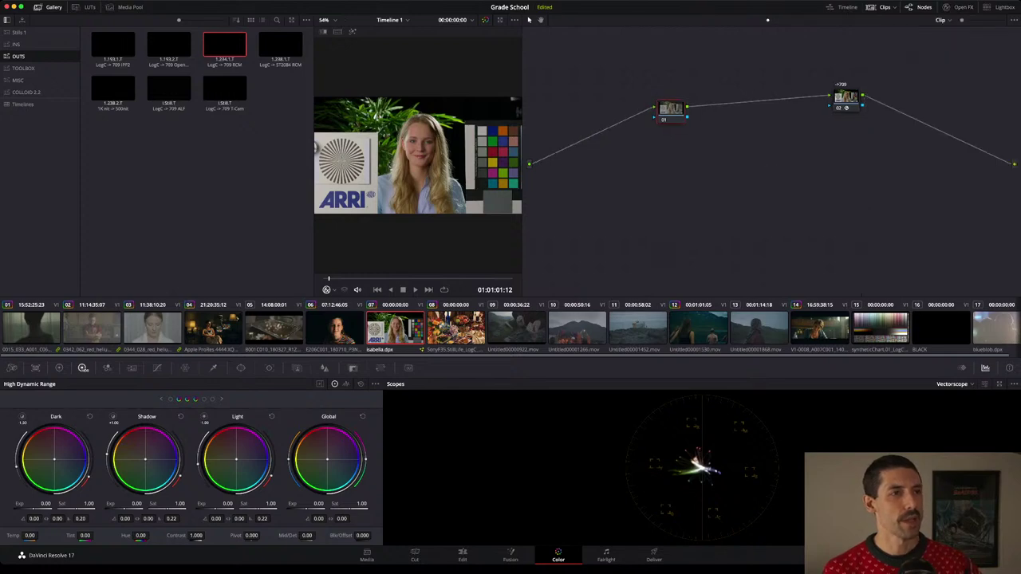
pyautogui.moveTo(846, 107); pyautogui.dragTo(842, 111)
pyautogui.moveTo(671, 109); pyautogui.dragTo(675, 113)
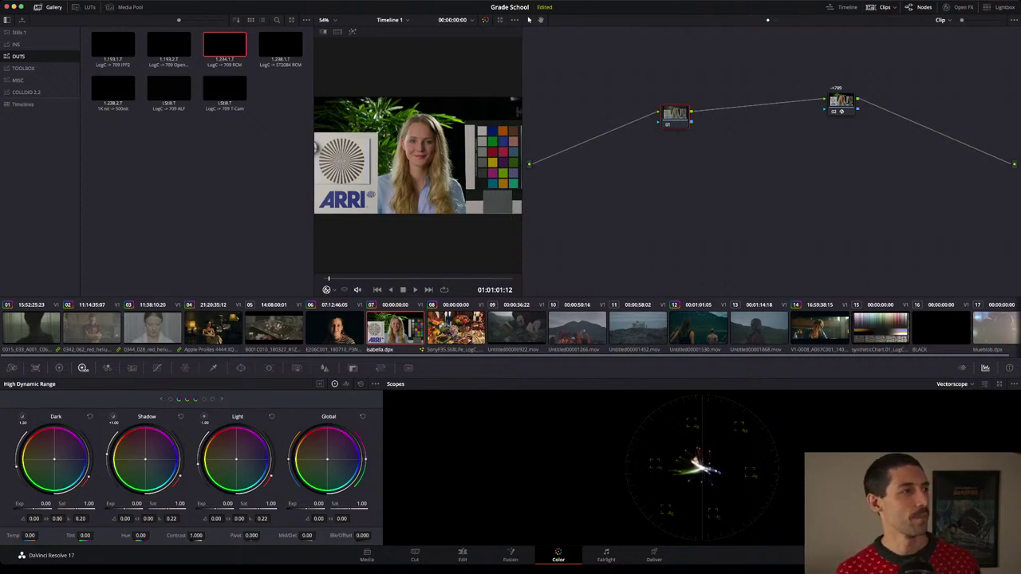
# Delete node 01, move the ->709 node closer to the source input, and insert a fresh serial node before it.
pyautogui.press('Delete')
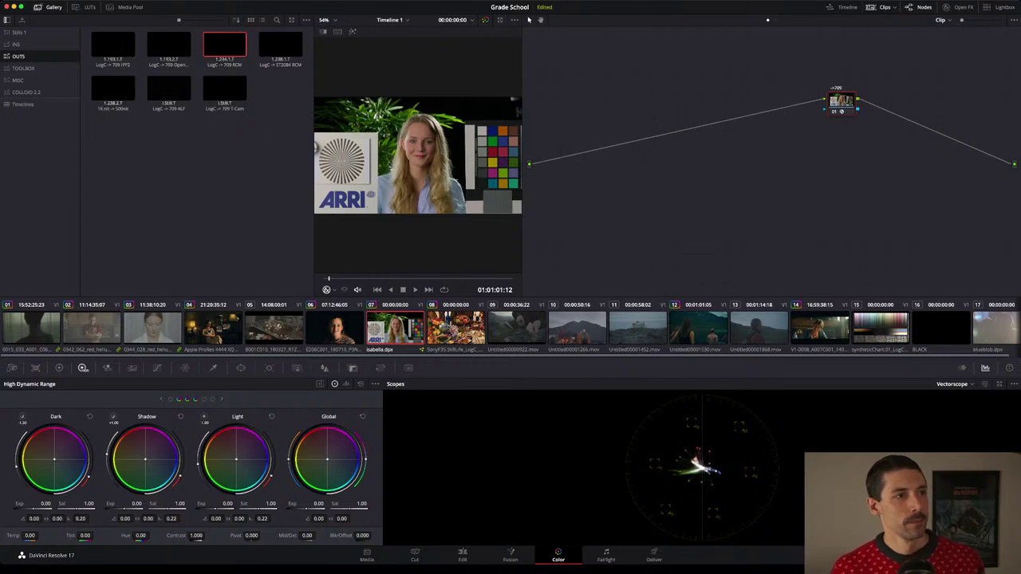
pyautogui.moveTo(841, 103); pyautogui.dragTo(669, 146)
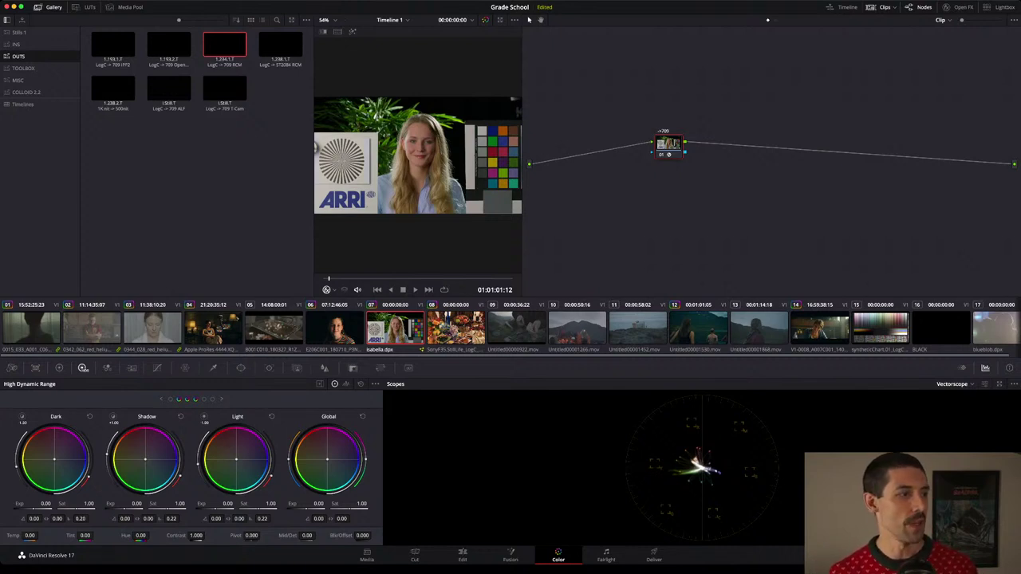
pyautogui.hotkey('alt', 's')
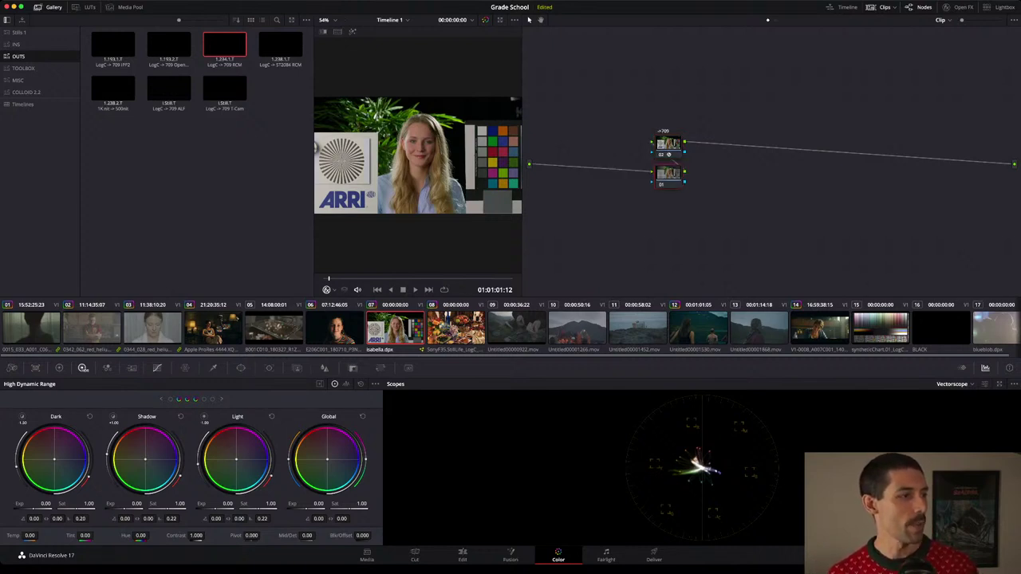
# Raise the black end of node 01's custom curve with a control point in the deep shadows, and compare with the node bypassed.
pyautogui.click(157, 368)
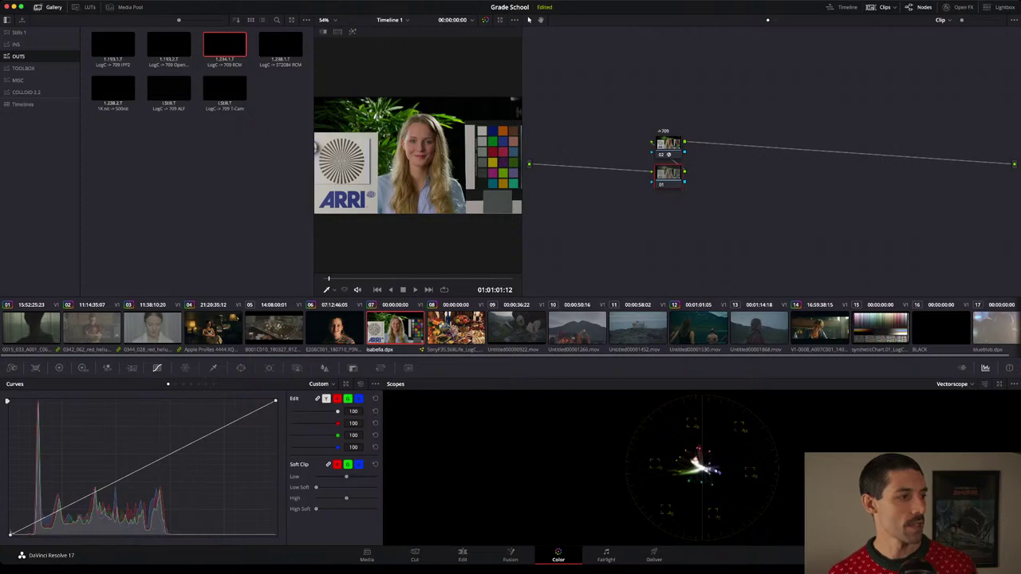
pyautogui.moveTo(10, 534); pyautogui.dragTo(41, 518)
pyautogui.hotkey('ctrl', 'd')
pyautogui.hotkey('ctrl', 'd')
pyautogui.hotkey('ctrl', 'd')
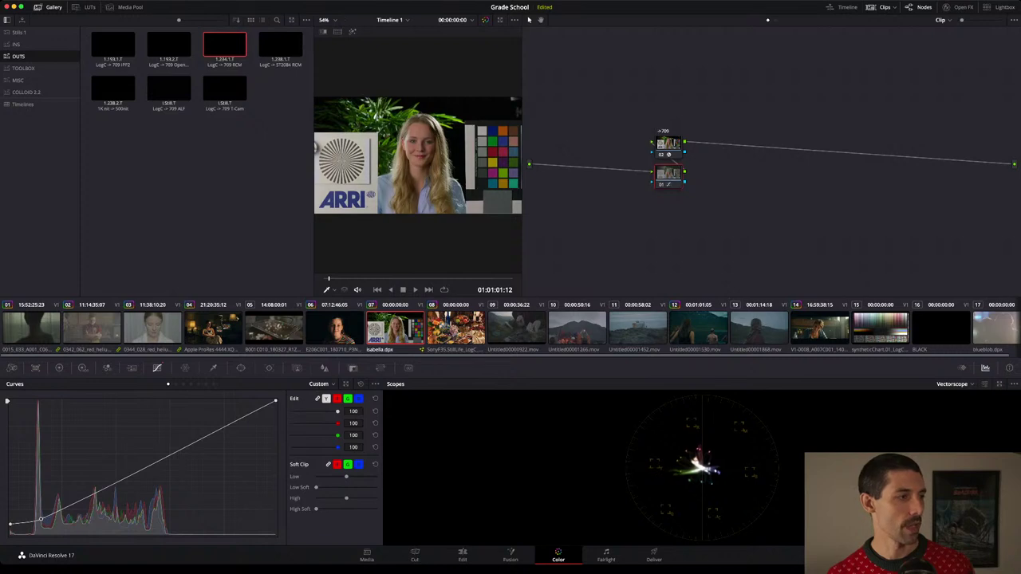
pyautogui.press('super+d')
pyautogui.press('super+d')
# Lift the curve's black end further, anchor it with a second point in the lower midtones, and compare node 01 on and off.
pyautogui.moveTo(10, 524); pyautogui.dragTo(93, 492)
pyautogui.hotkey('ctrl', 'd')
pyautogui.press('super+d')
pyautogui.press('super+d')
pyautogui.press('super+d')
pyautogui.press('super+d')
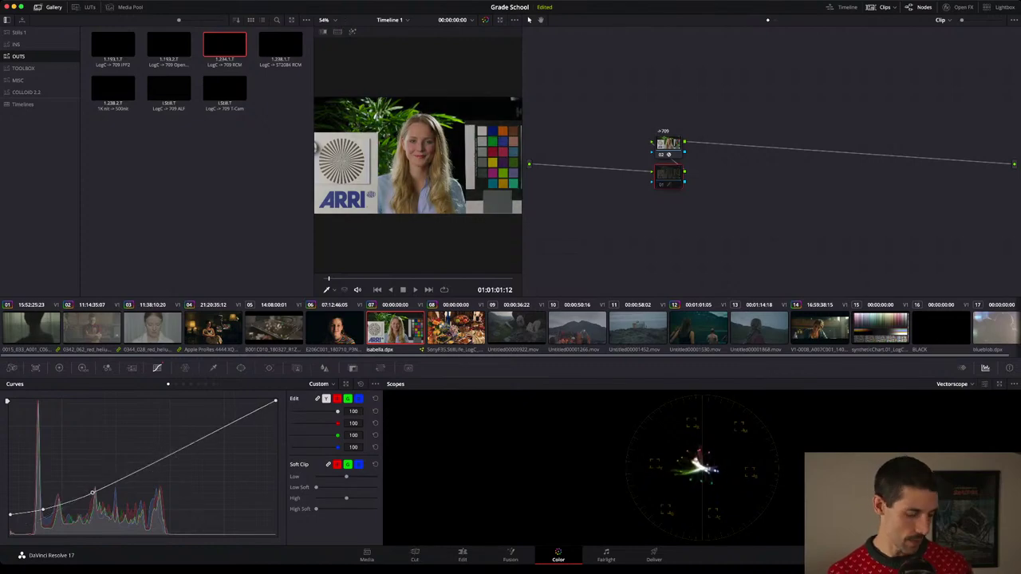
# Compare node 01 enabled and bypassed while examining the black background around the plant leaves and color chart up close.
pyautogui.scroll(5, 418, 155)
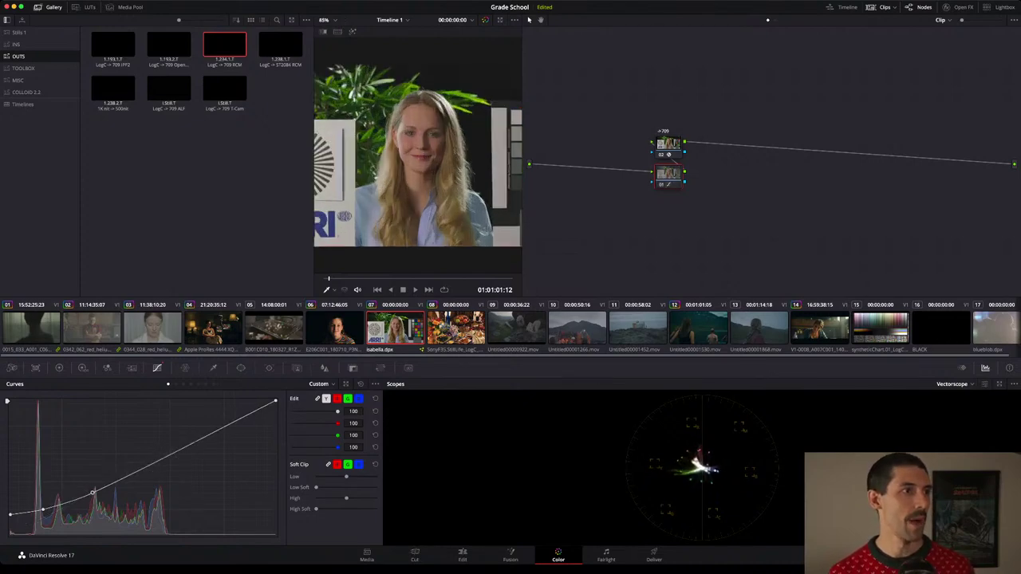
pyautogui.moveTo(418, 156); pyautogui.dragTo(321, 261)
pyautogui.press('super+d')
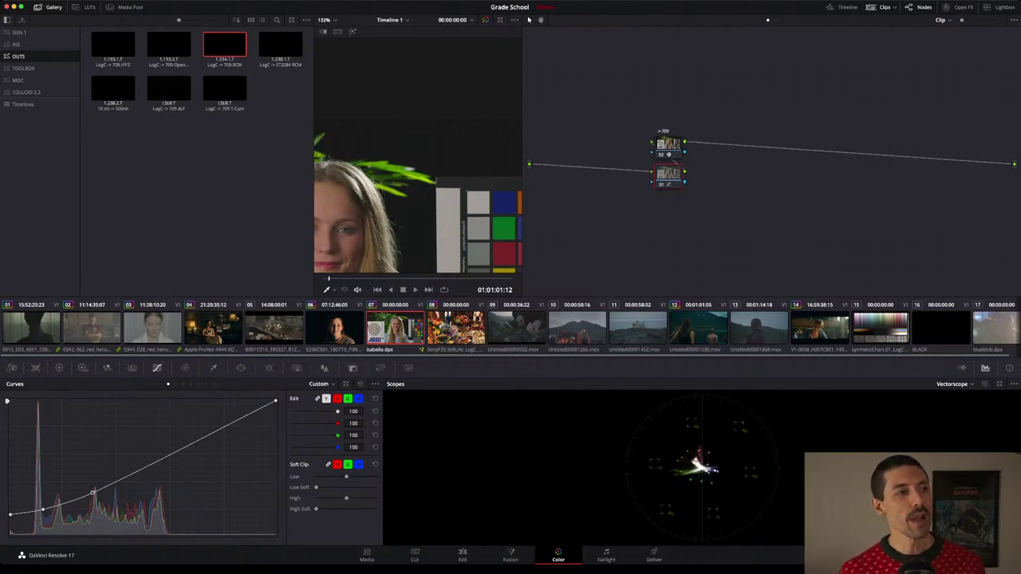
pyautogui.hotkey('ctrl', 'd')
pyautogui.hotkey('ctrl', 'd')
pyautogui.hotkey('ctrl', 'd')
pyautogui.hotkey('ctrl', 'd')
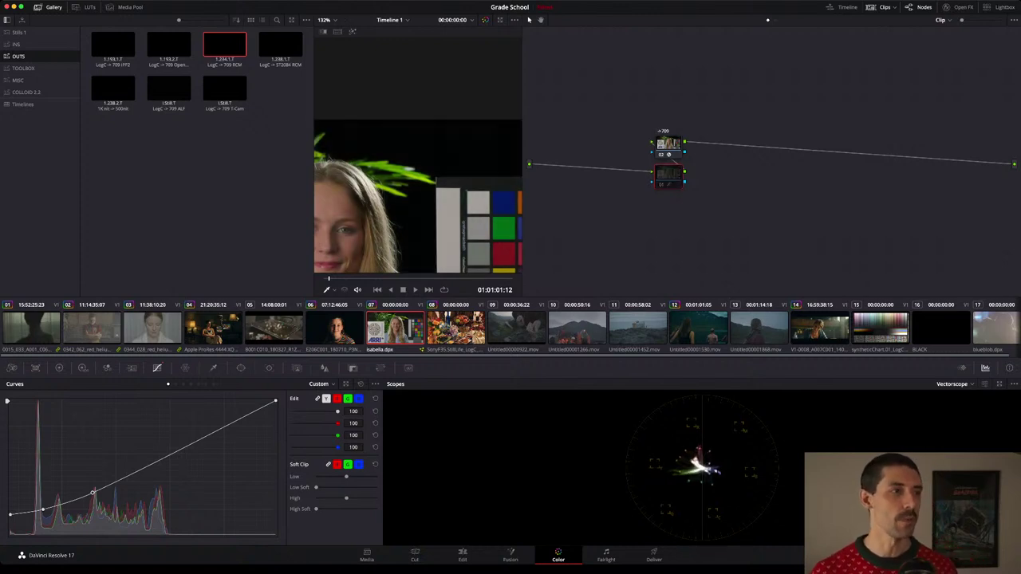
pyautogui.hotkey('ctrl', 'd')
pyautogui.hotkey('ctrl', 'd')
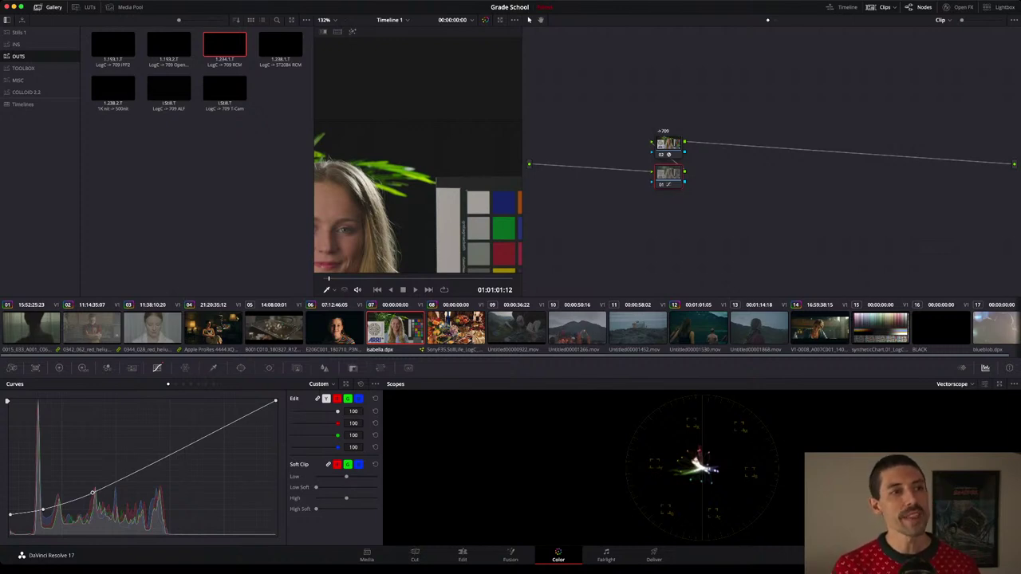
# Delete node 01, move the ->709 node near the graph output, and place a fresh serial node before it at mid-graph.
pyautogui.moveTo(668, 174); pyautogui.dragTo(642, 183)
pyautogui.press('BackSpace')
pyautogui.moveTo(669, 144); pyautogui.dragTo(911, 138)
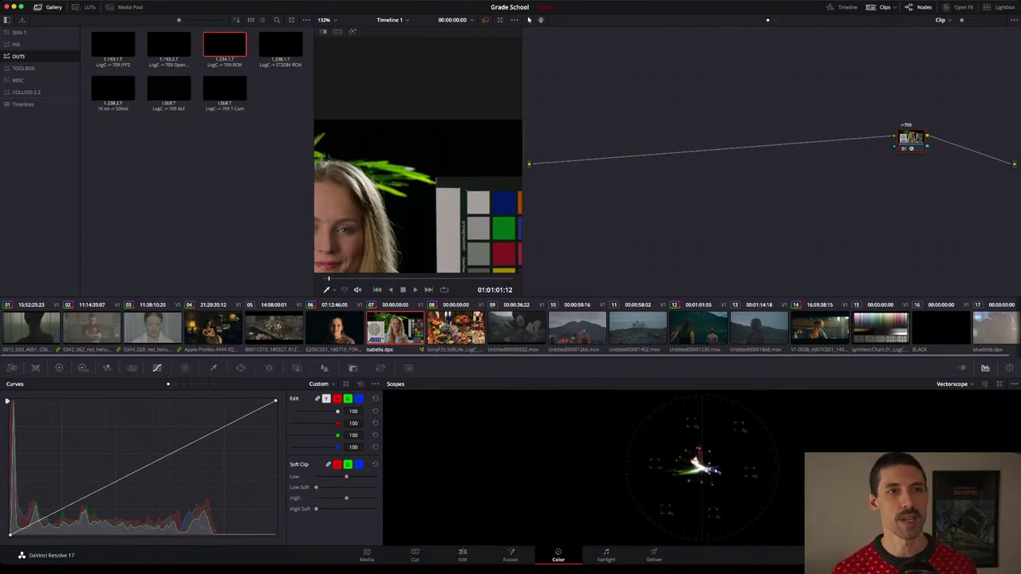
pyautogui.hotkey('shift', 's')
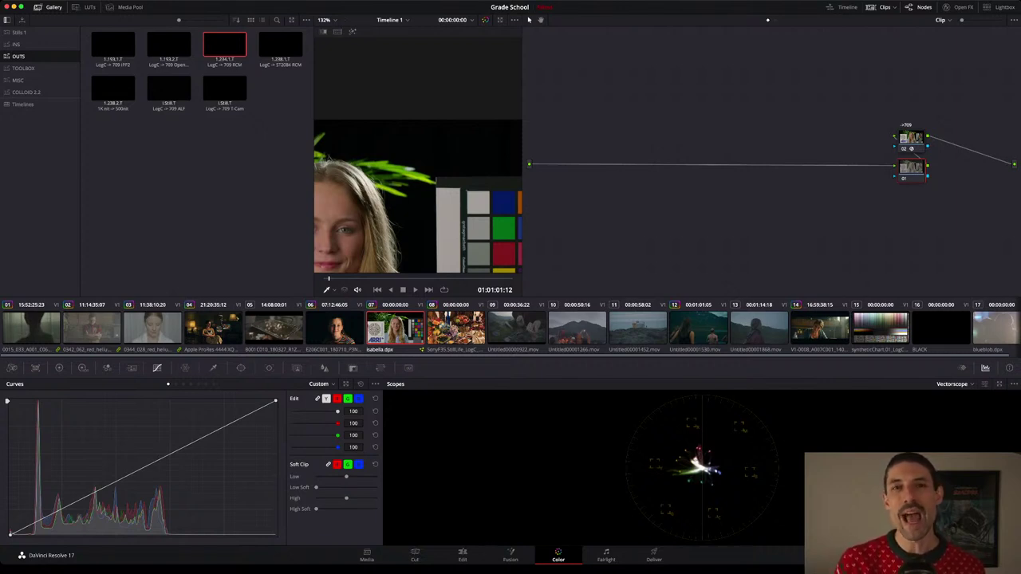
pyautogui.moveTo(911, 168); pyautogui.dragTo(737, 145)
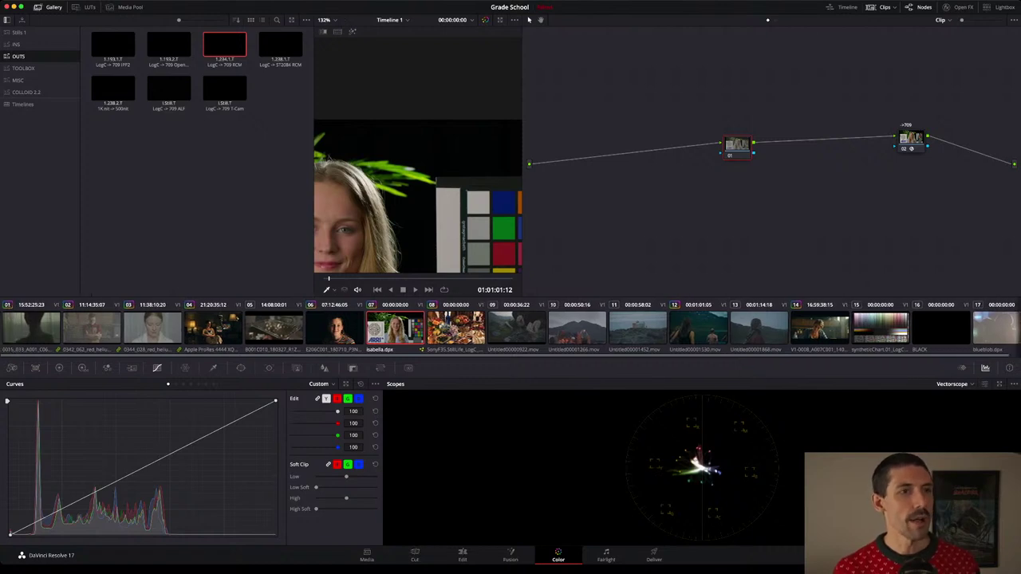
pyautogui.hotkey('shift', 'z')
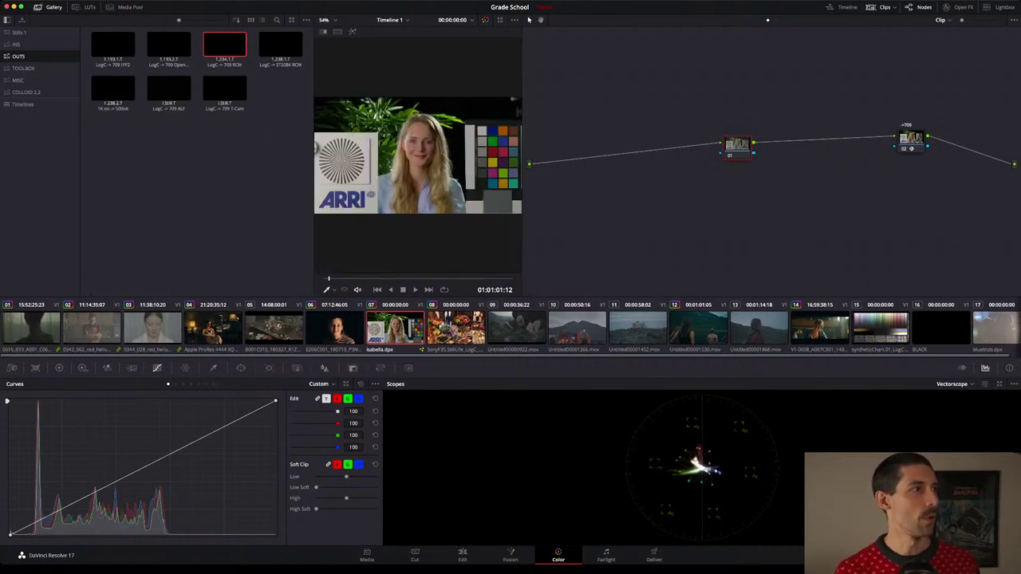
# Replace the ->709 node's grade with the still from the Stills 1 album, and insert a spaced-out serial node 02 before it.
pyautogui.click(911, 138)
pyautogui.click(19, 32)
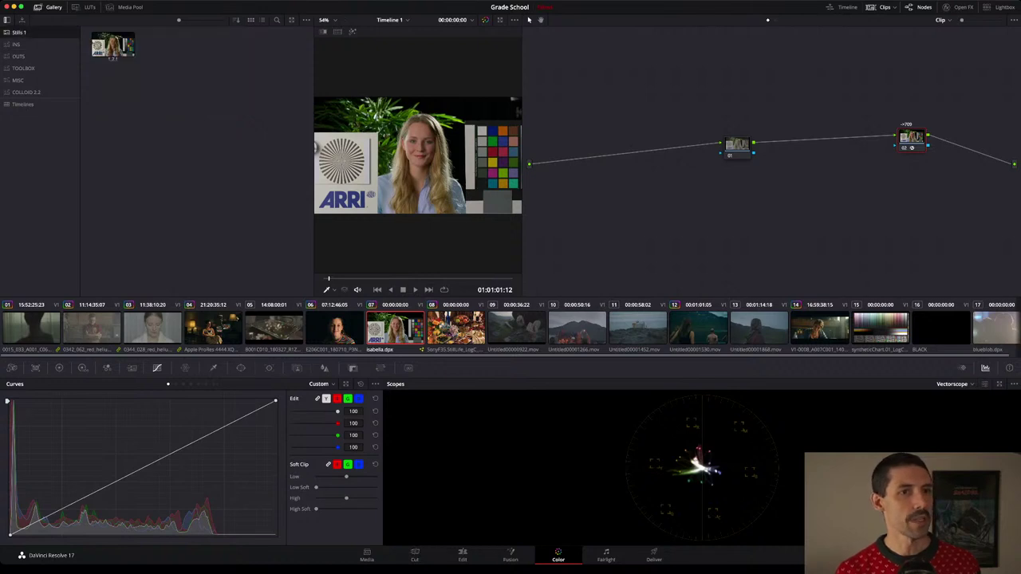
pyautogui.press('super+z')
pyautogui.hotkey('shift', 's')
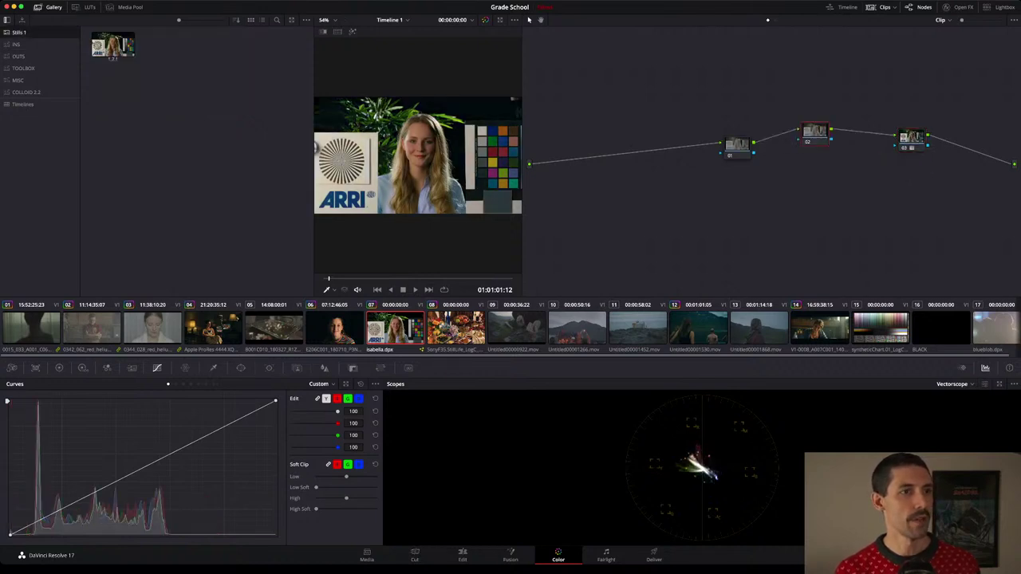
pyautogui.moveTo(737, 147); pyautogui.dragTo(659, 138)
pyautogui.moveTo(815, 132); pyautogui.dragTo(792, 155)
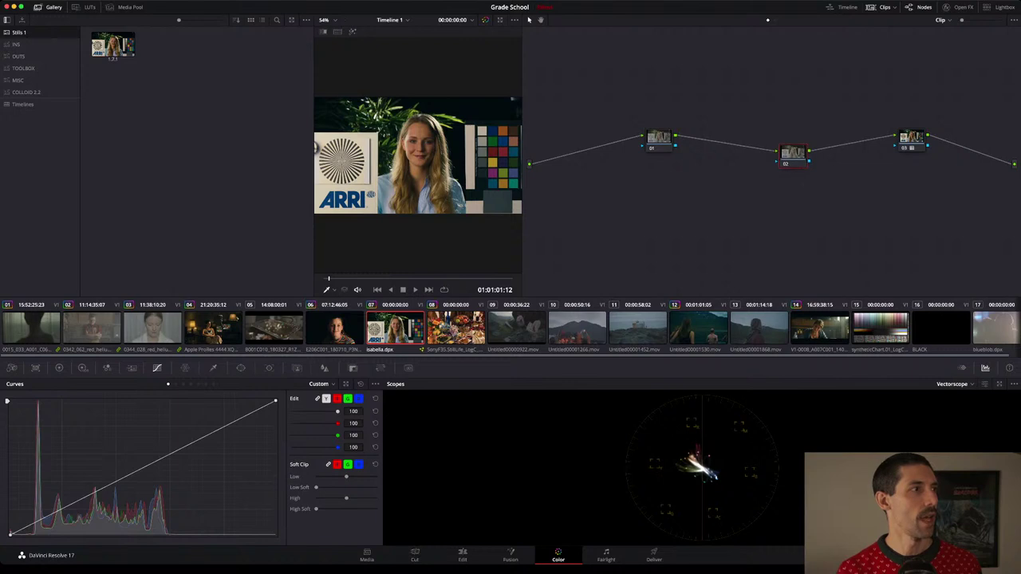
# Apply the Halation still from the TOOLBOX album to node 02 and position it between node 01 and the output node.
pyautogui.click(18, 80)
pyautogui.click(23, 68)
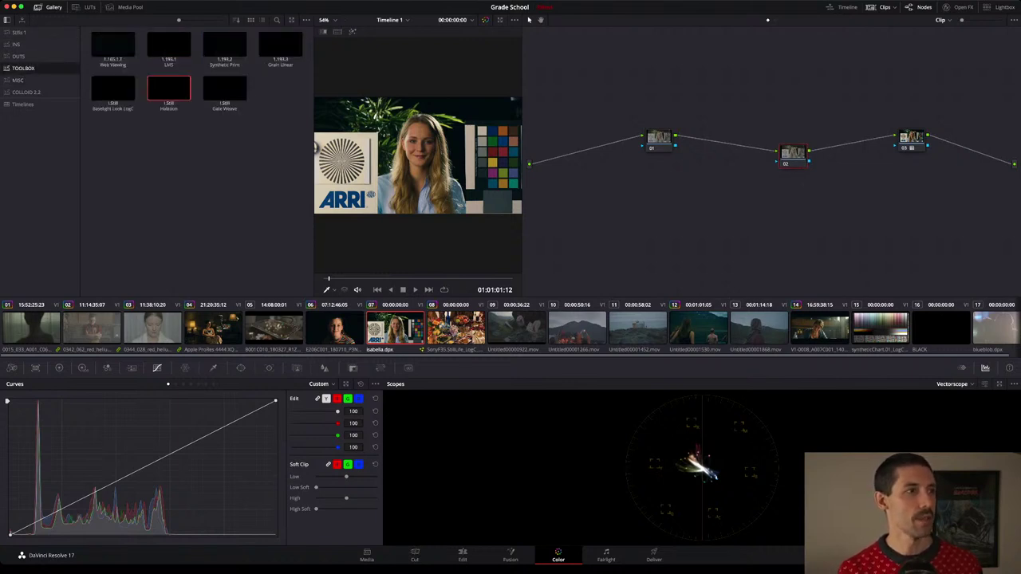
pyautogui.middleClick(168, 90)
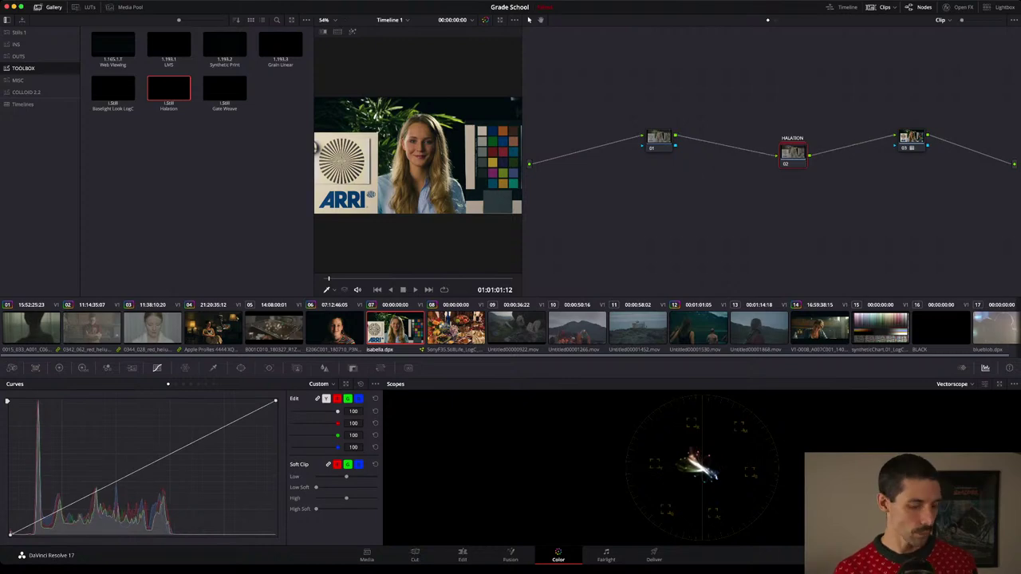
pyautogui.moveTo(793, 154); pyautogui.dragTo(783, 151)
# Compare the HALATION node on and off while examining the bright hair edges at high magnification.
pyautogui.press('super+d')
pyautogui.press('super+d')
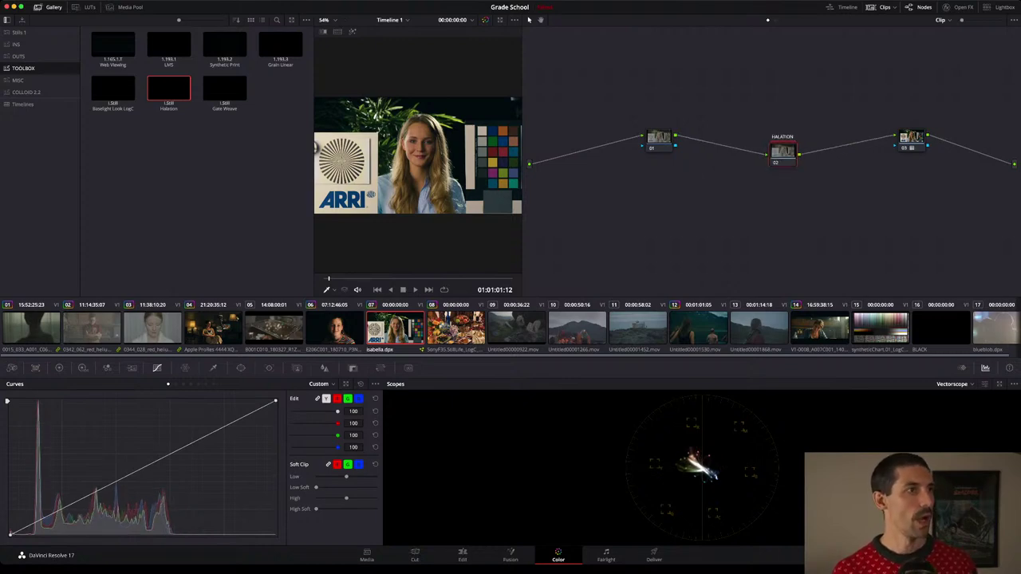
pyautogui.scroll(8, 434, 134)
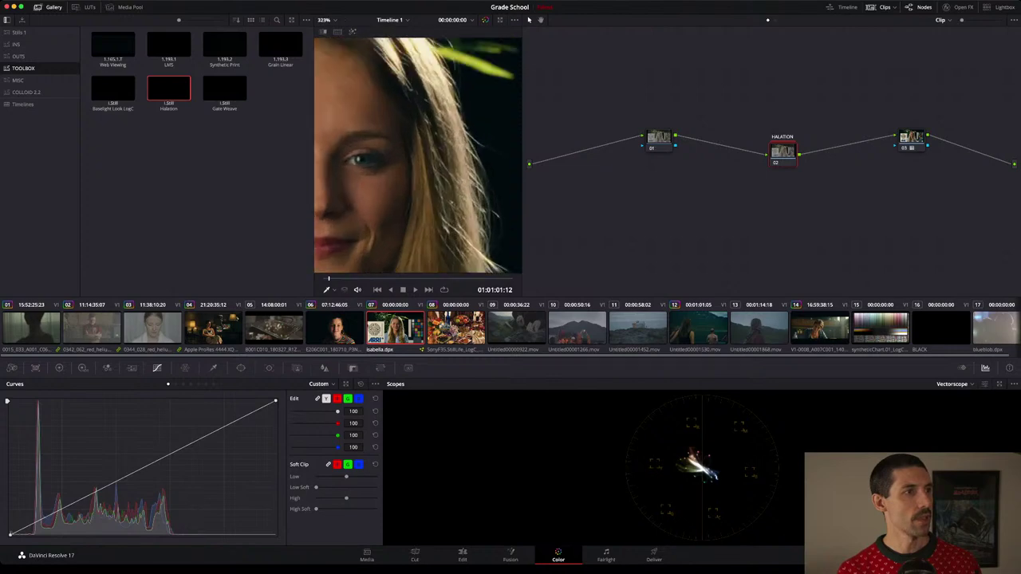
pyautogui.scroll(4, 435, 134)
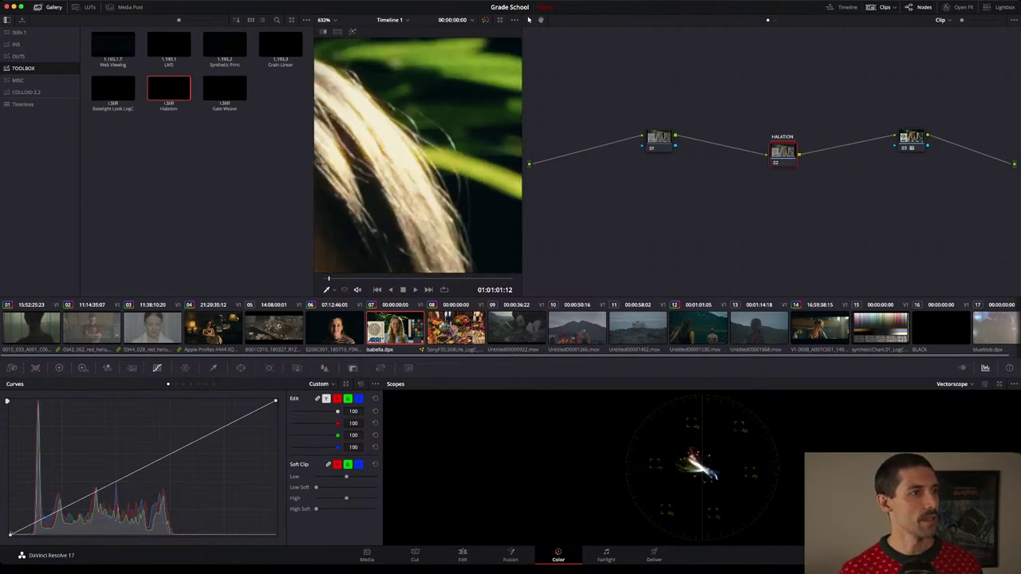
pyautogui.press('super+d')
pyautogui.press('super+d')
pyautogui.press('super+d')
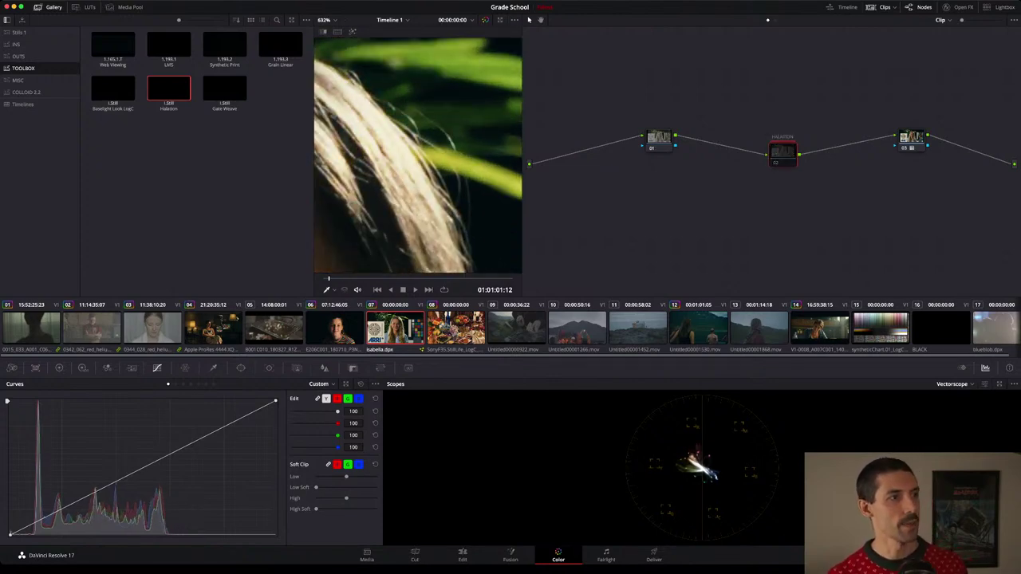
pyautogui.hotkey('ctrl', 'd')
pyautogui.hotkey('ctrl', 'd')
pyautogui.hotkey('ctrl', 'd')
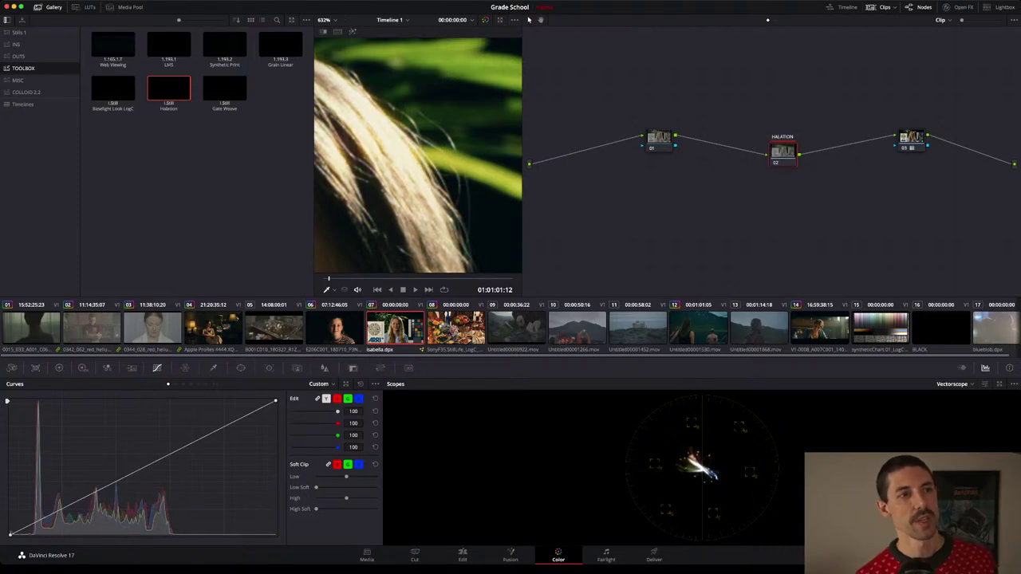
# Decompose the HALATION compound node into its separate nodes and inspect its ->LIN and HALATION nodes.
pyautogui.hotkey('ctrl', 'd')
pyautogui.hotkey('ctrl', 'd')
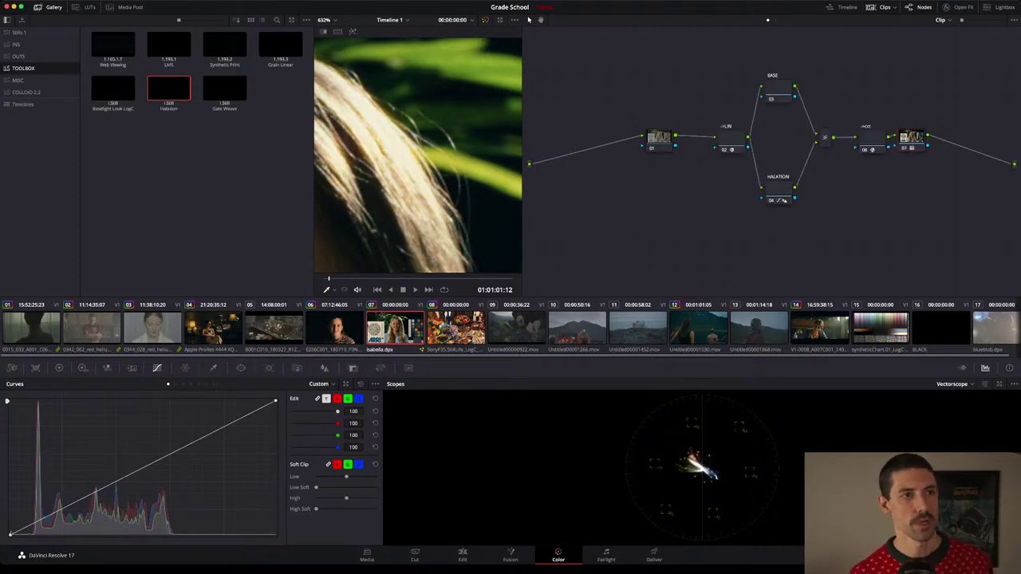
pyautogui.click(730, 139)
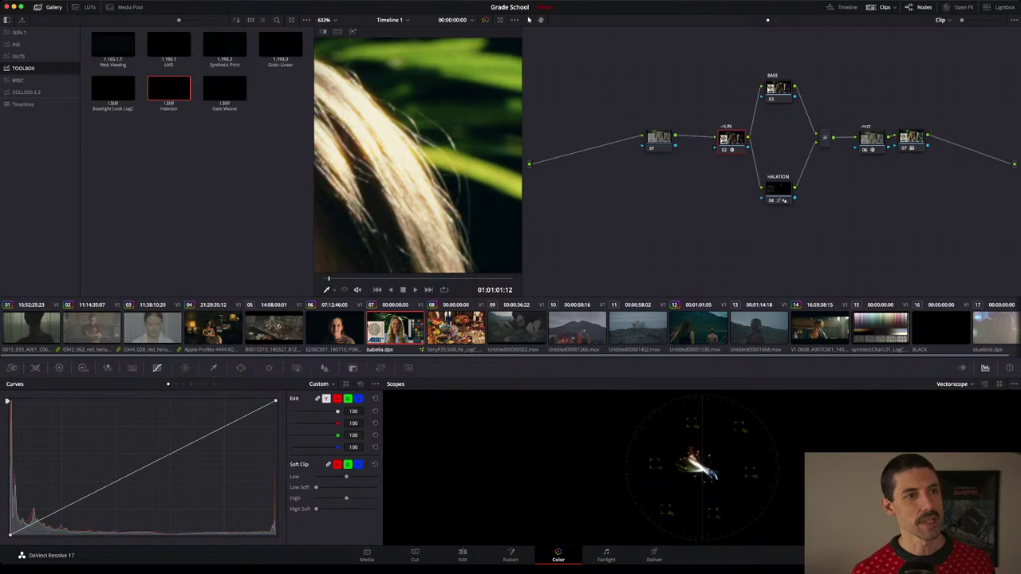
pyautogui.click(778, 190)
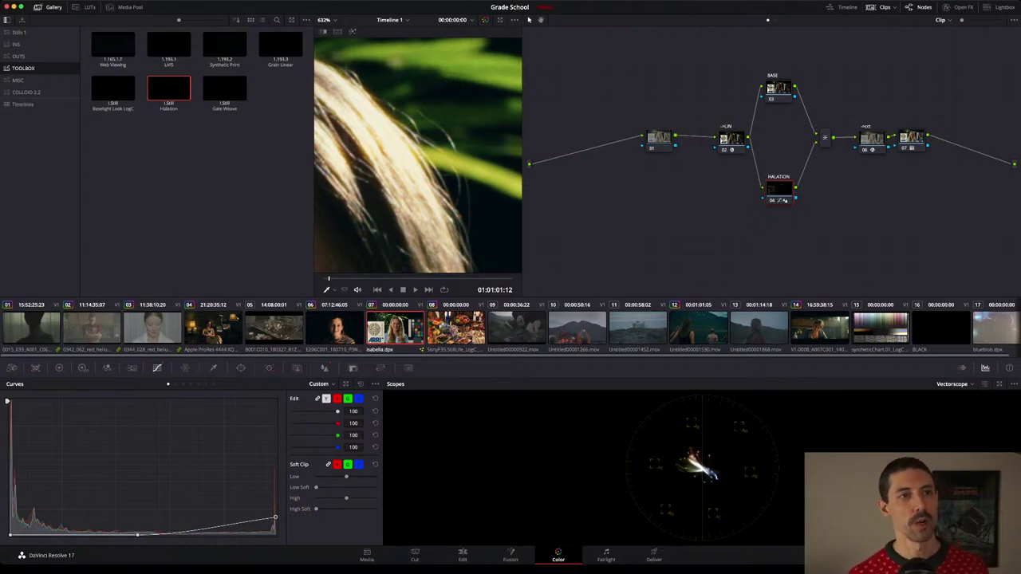
# Move the whole halation node group up and away from the output node, and shift node 01 closer to the source input.
pyautogui.moveTo(720, 57); pyautogui.dragTo(868, 196)
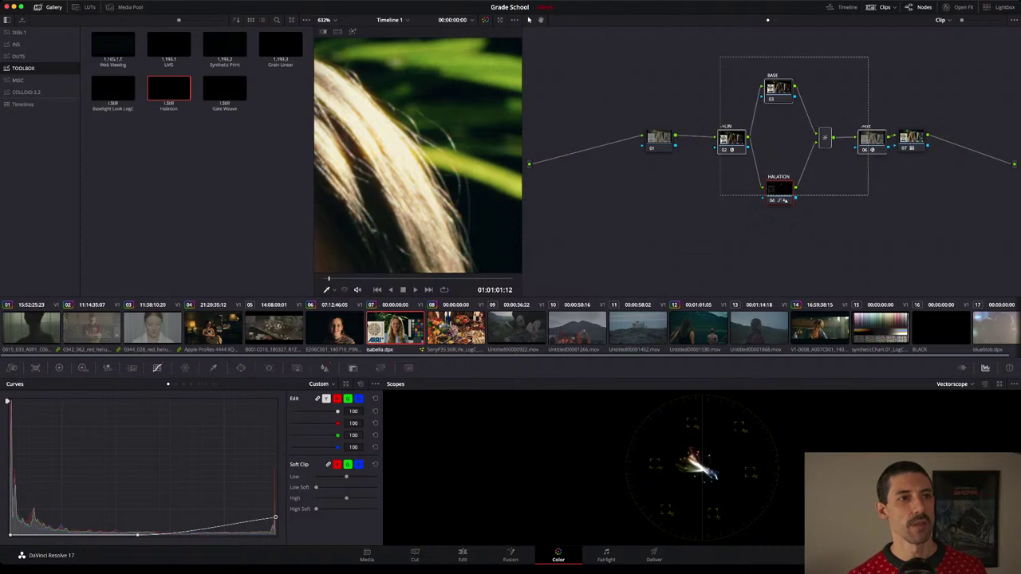
pyautogui.moveTo(872, 140); pyautogui.dragTo(838, 101)
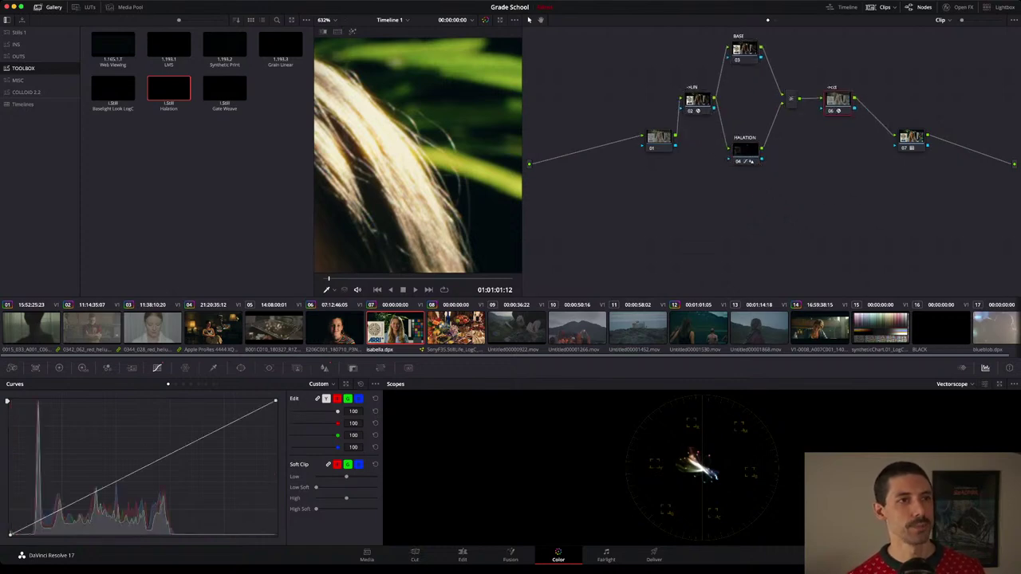
pyautogui.moveTo(658, 137); pyautogui.dragTo(584, 108)
pyautogui.moveTo(837, 101); pyautogui.dragTo(839, 101)
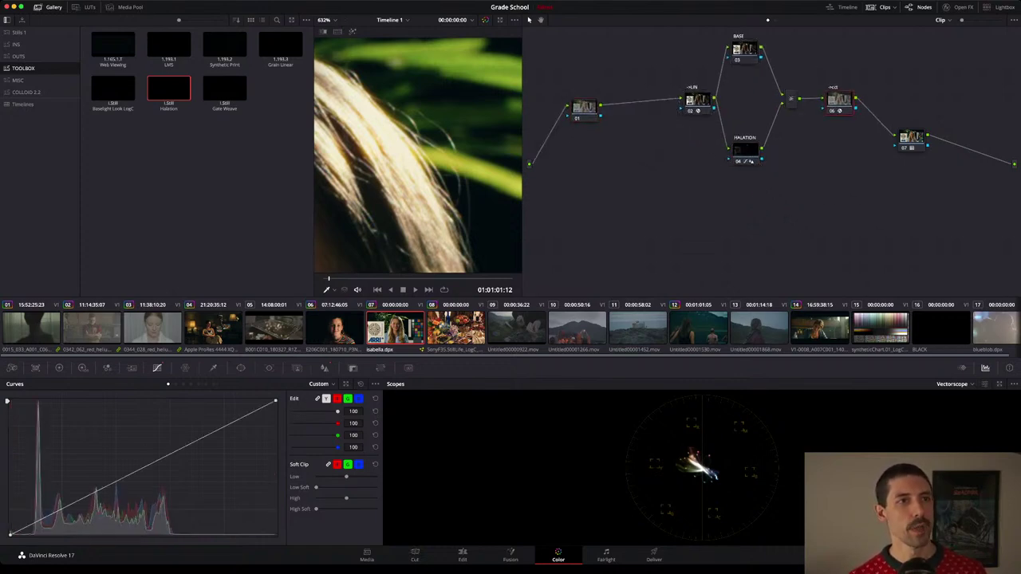
# Add a serial node after node 06, apply the Grain Linear still to it, and open the GRAIN compound node.
pyautogui.hotkey('alt', 's')
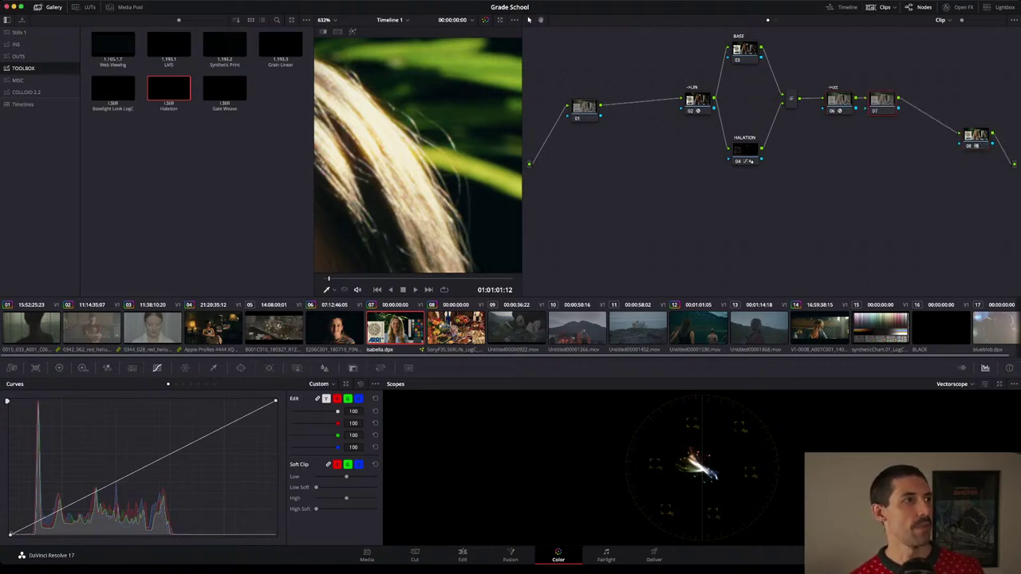
pyautogui.click(280, 46)
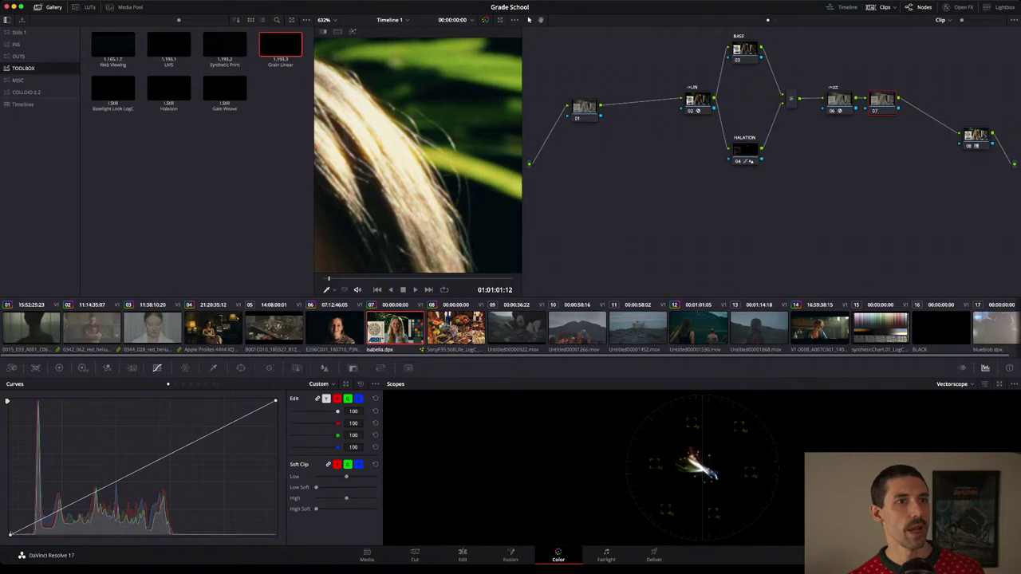
pyautogui.moveTo(280, 45); pyautogui.dragTo(890, 103)
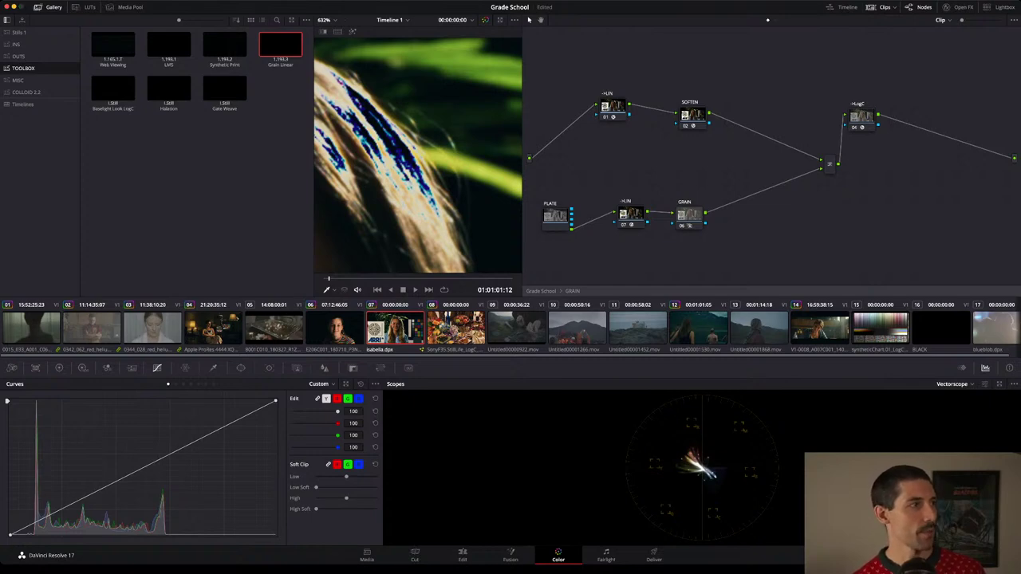
# Import Untitled00000000.mov from the TEXTURE folder into the Master bin, and return to the Color page's PLATE node.
pyautogui.hotkey('shift', '2')
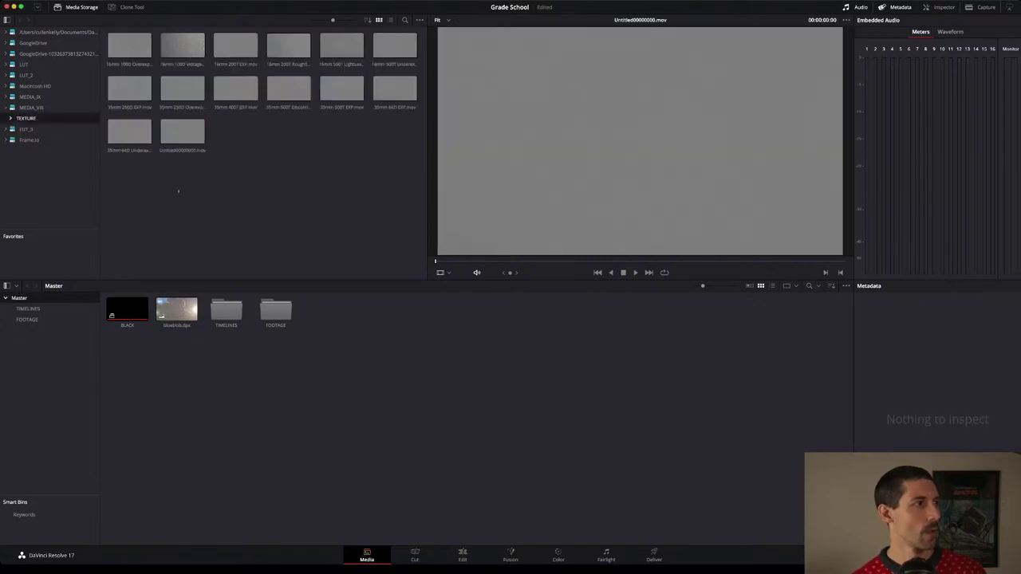
pyautogui.click(182, 132)
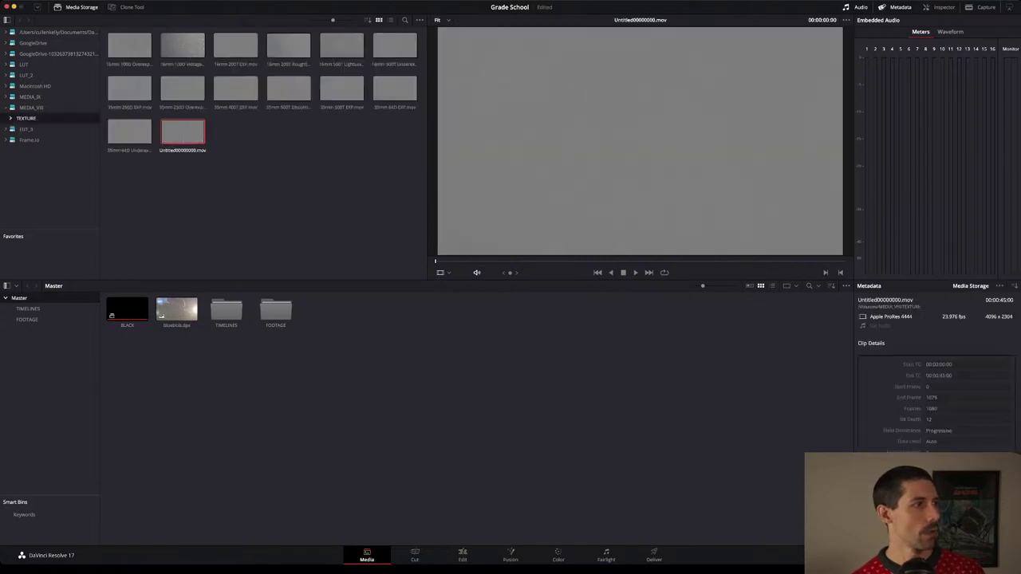
pyautogui.moveTo(182, 133); pyautogui.dragTo(326, 310)
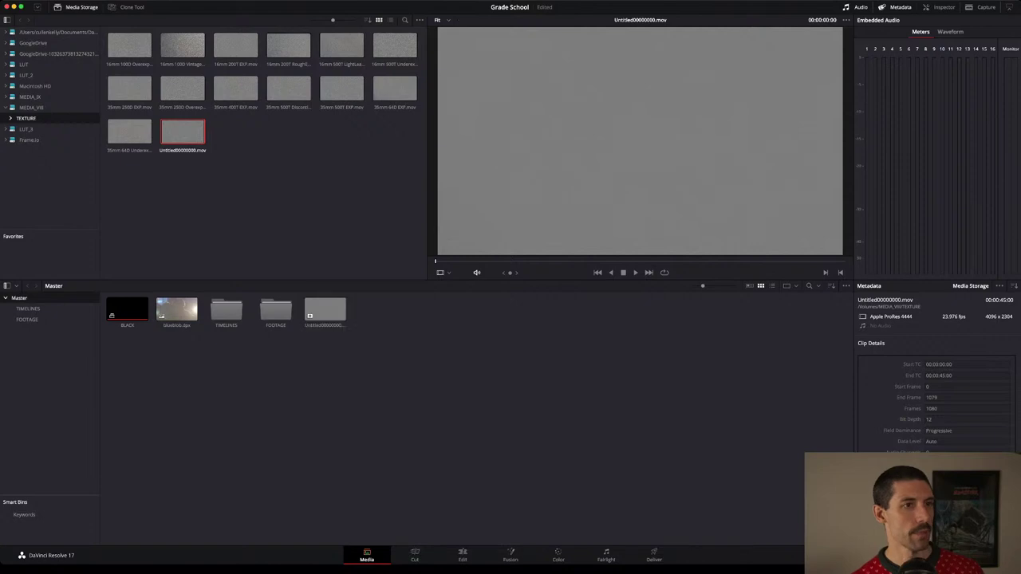
pyautogui.hotkey('shift', '6')
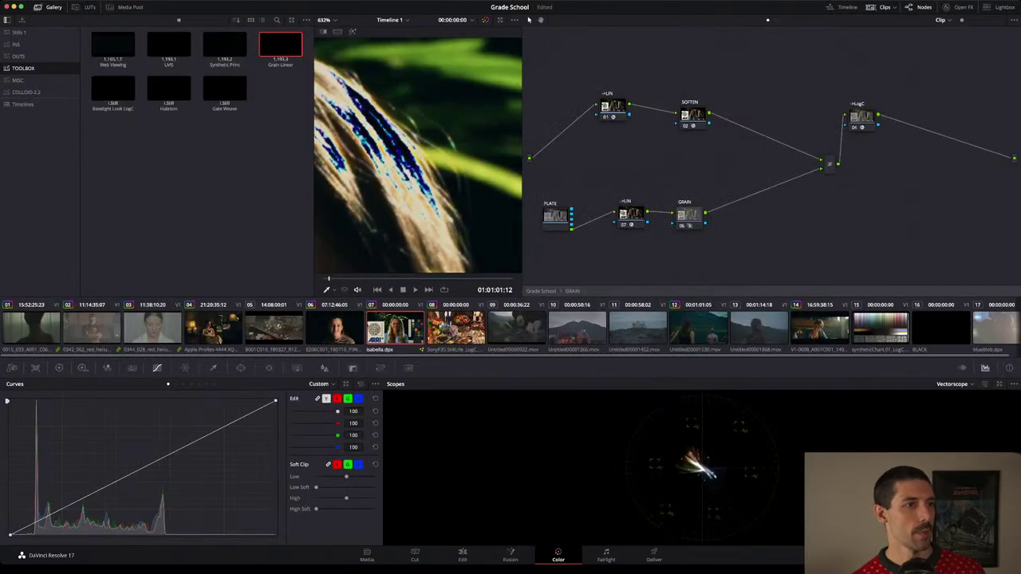
pyautogui.click(556, 217)
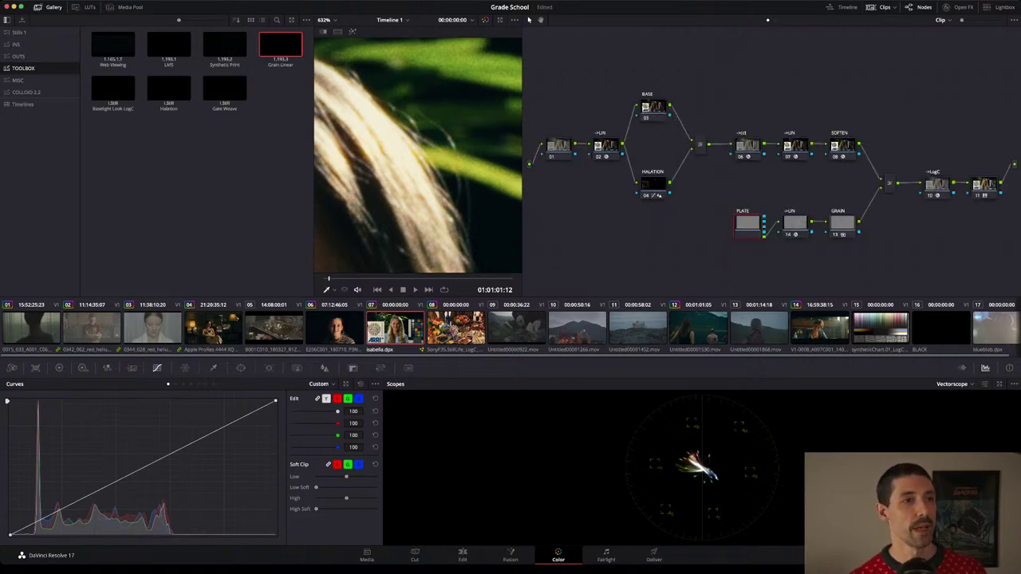
# Compare the SOFTEN node on and off, and show its Gaussian Blur settings.
pyautogui.click(843, 147)
pyautogui.press('super+d')
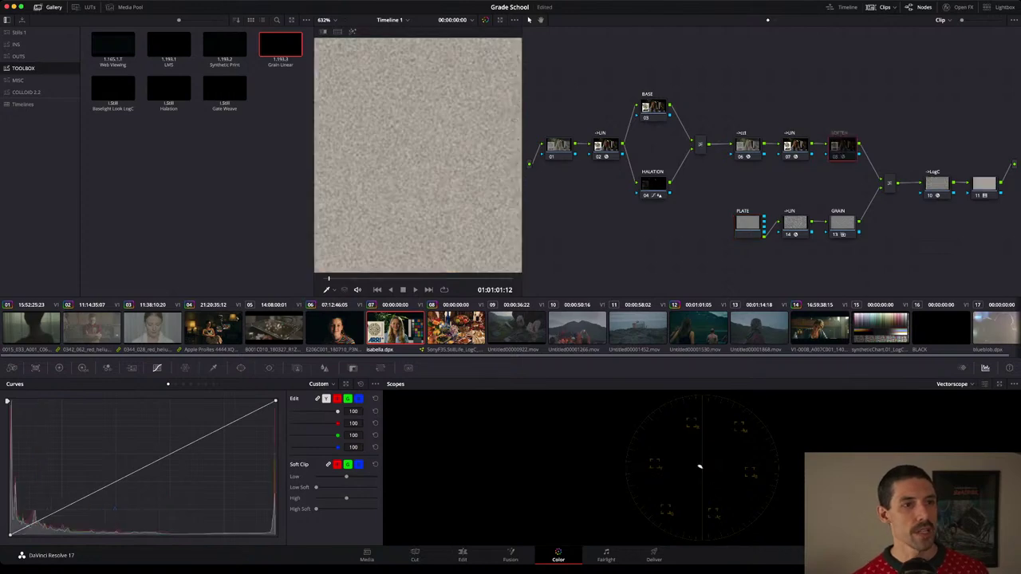
pyautogui.press('super+d')
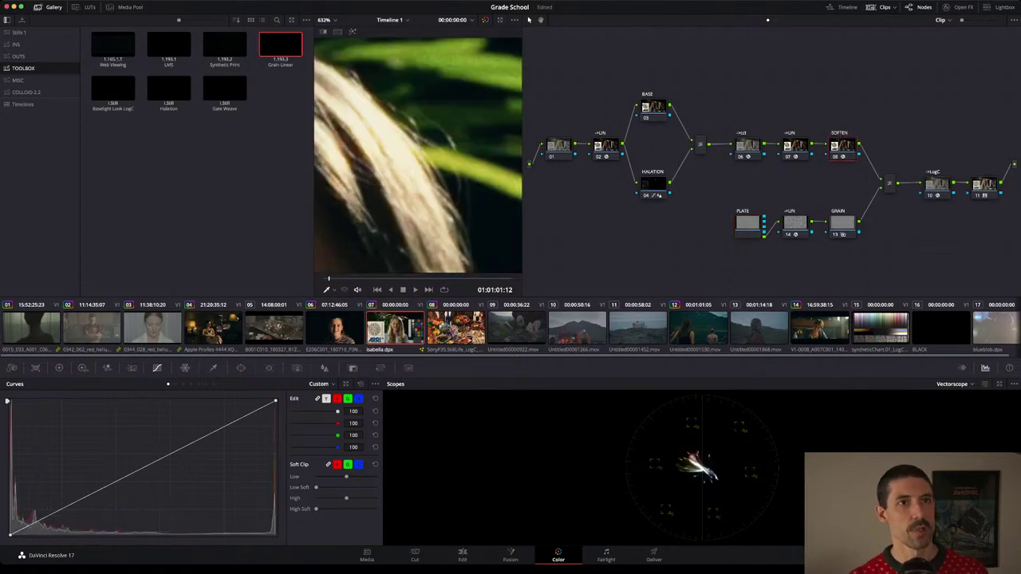
pyautogui.click(958, 7)
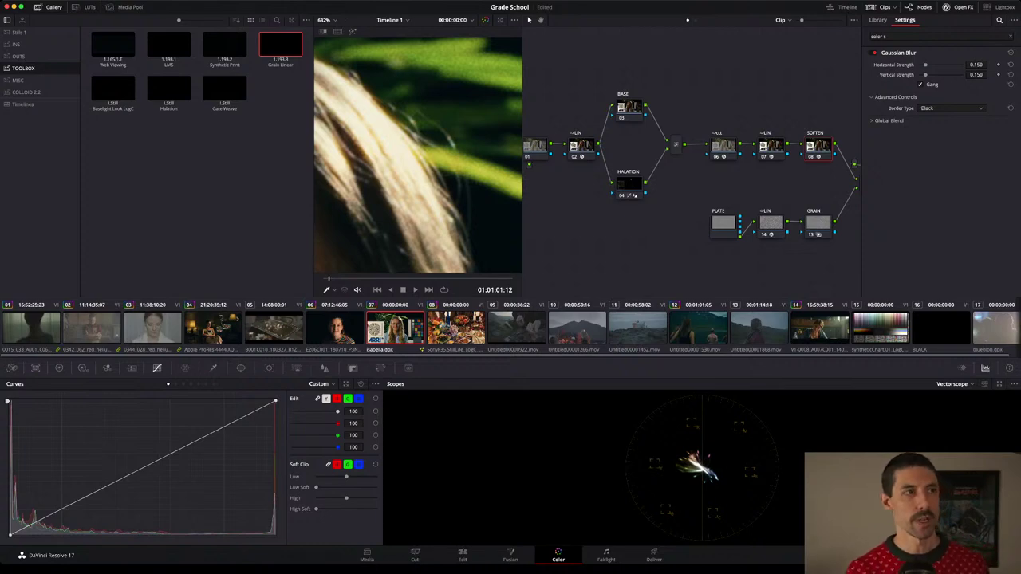
# Close the effect settings and examine the softening and grain on the woman's face in the enlarged viewer.
pyautogui.click(948, 7)
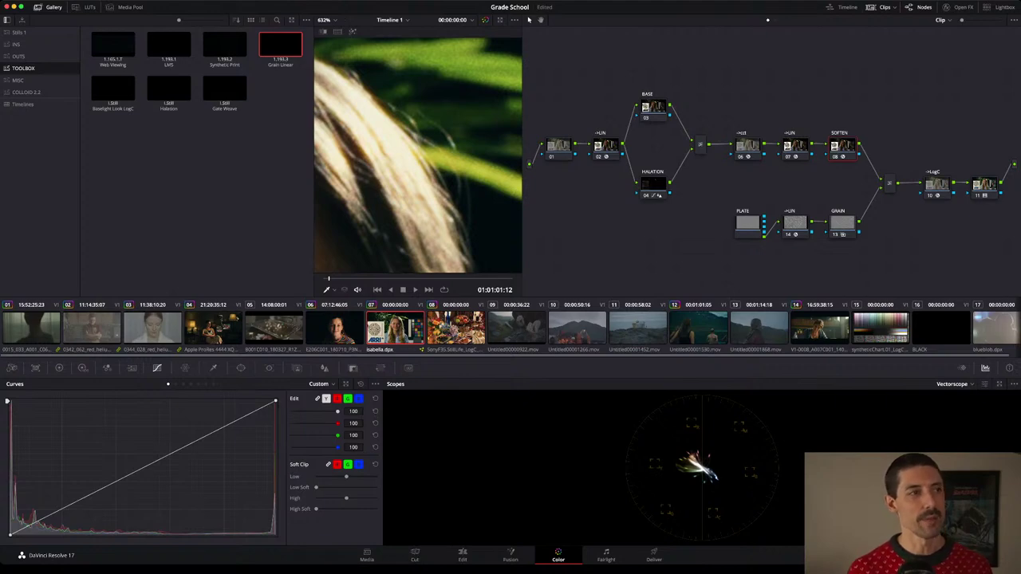
pyautogui.moveTo(367, 135); pyautogui.dragTo(511, 231)
pyautogui.hotkey('shift', 'z')
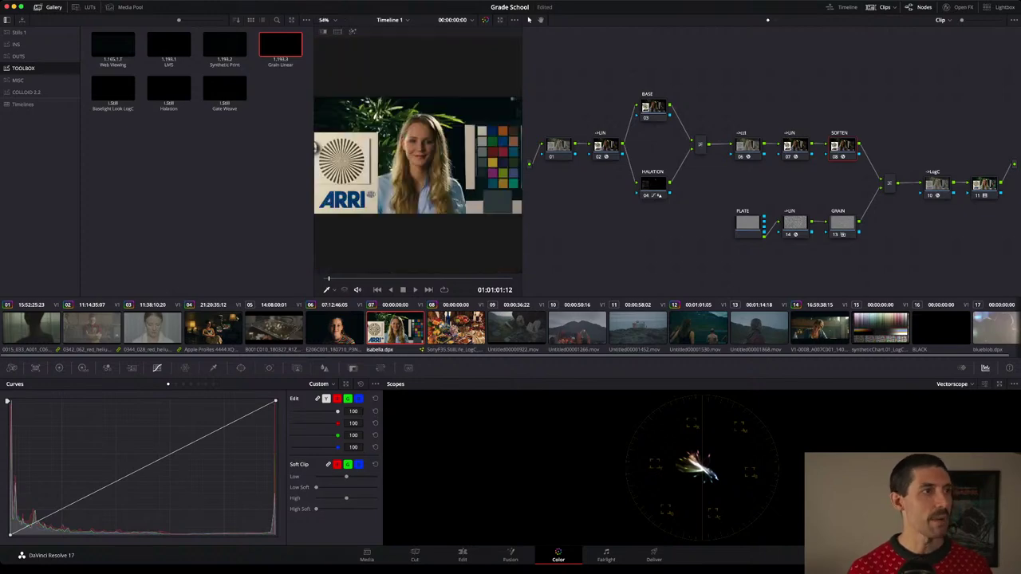
pyautogui.scroll(8, 385, 144)
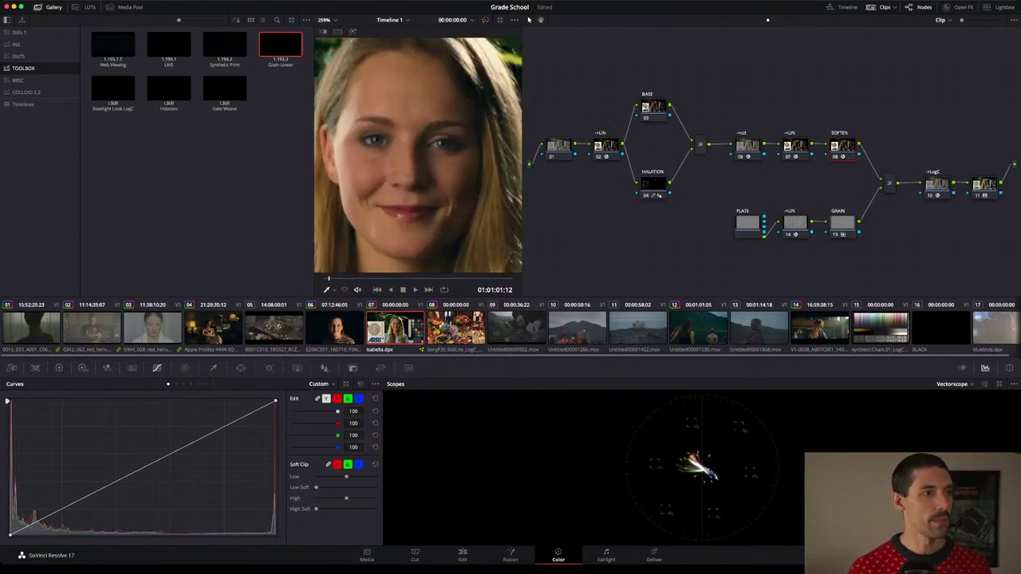
pyautogui.hotkey('alt', 'f')
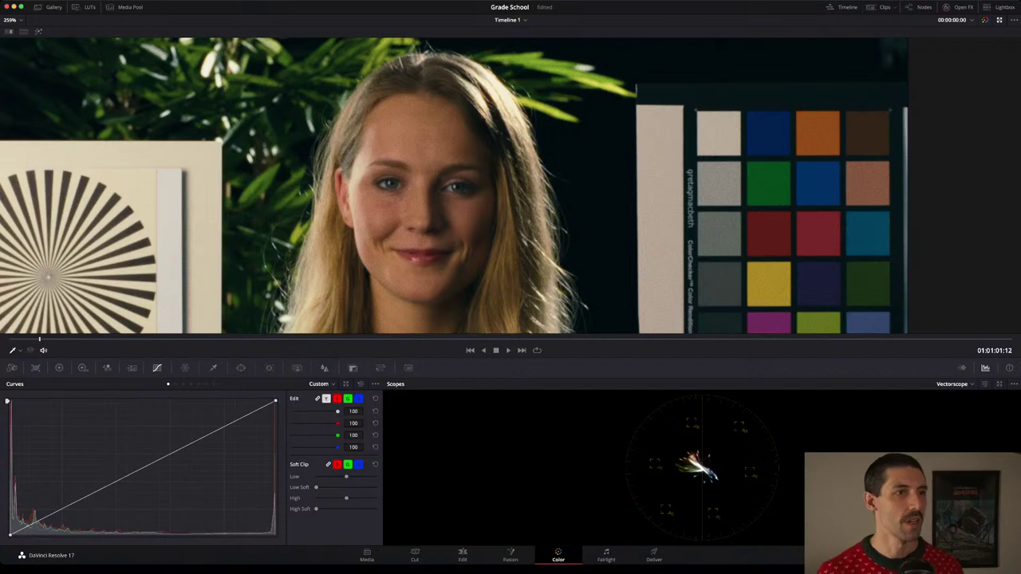
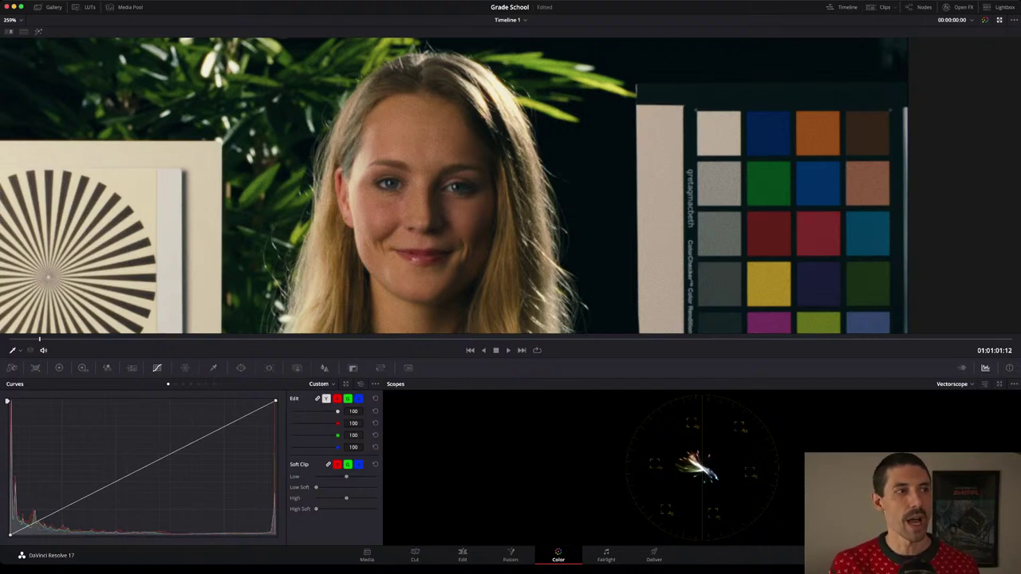
pyautogui.hotkey('alt', 'f')
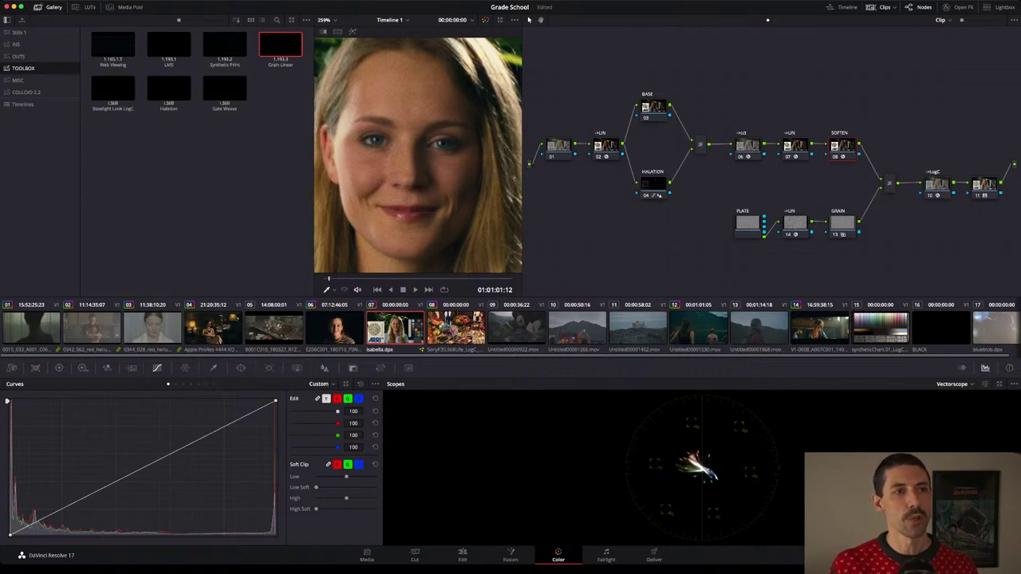
# Undo the recent edits until only the HALATION compound node sits between node 01 and the output LUT node.
pyautogui.press('super+z')
pyautogui.hotkey('ctrl', 'shift', 'z')
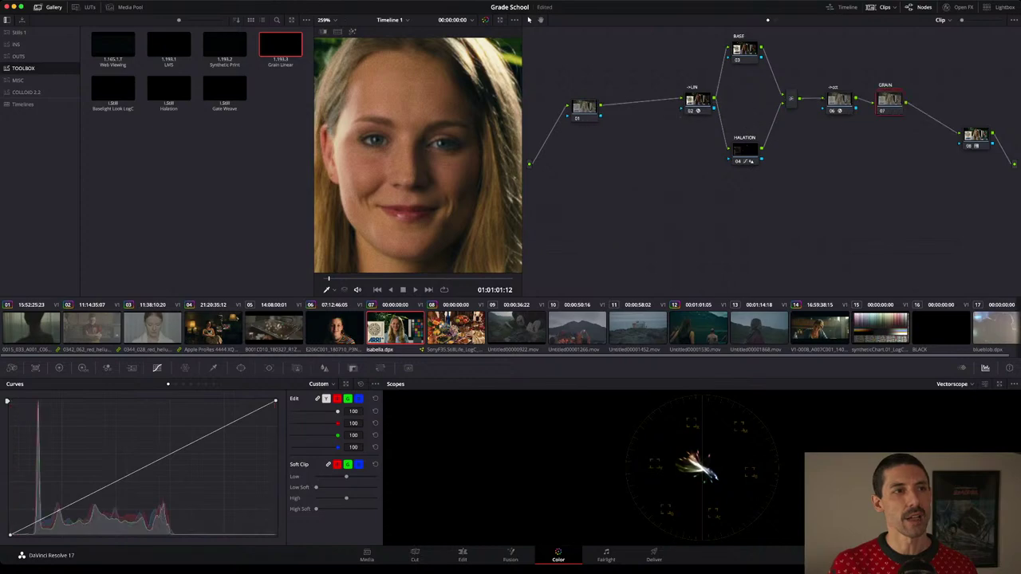
pyautogui.hotkey('ctrl', 'z')
pyautogui.hotkey('ctrl', 'shift', 'z')
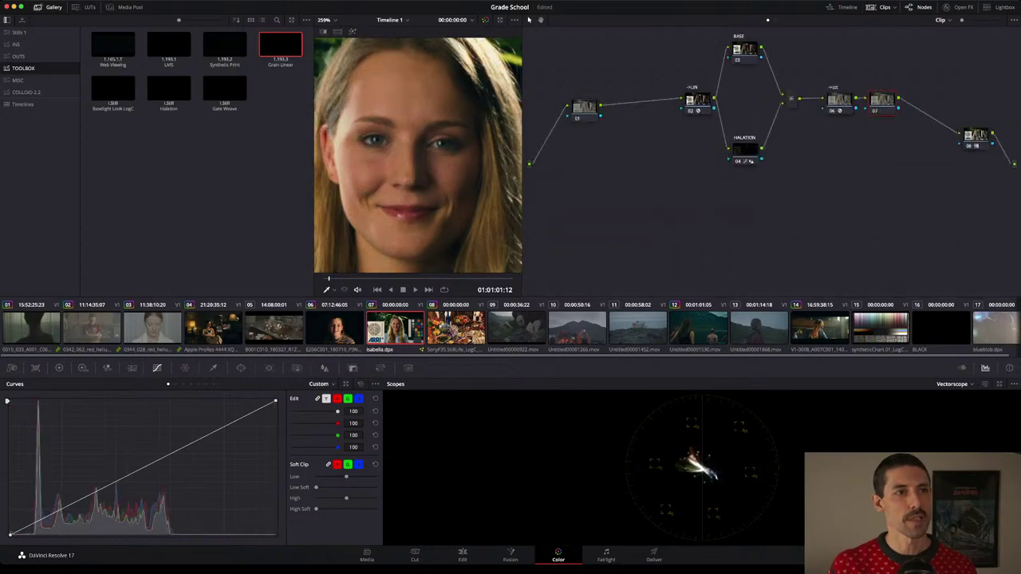
pyautogui.press('Delete')
pyautogui.press('super+z')
pyautogui.press('super+z')
pyautogui.press('super+z')
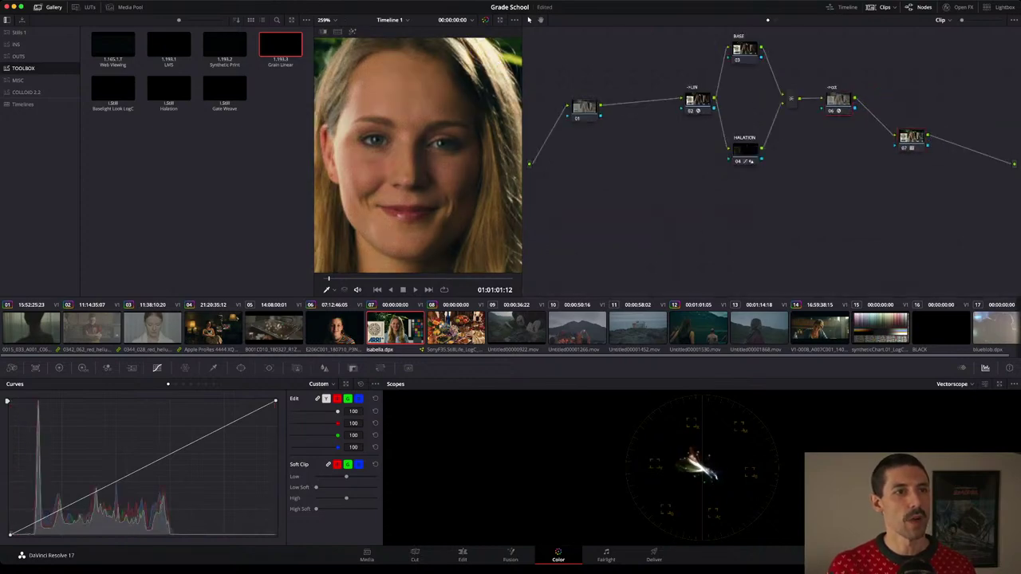
pyautogui.hotkey('ctrl', 'z')
pyautogui.hotkey('ctrl', 'z')
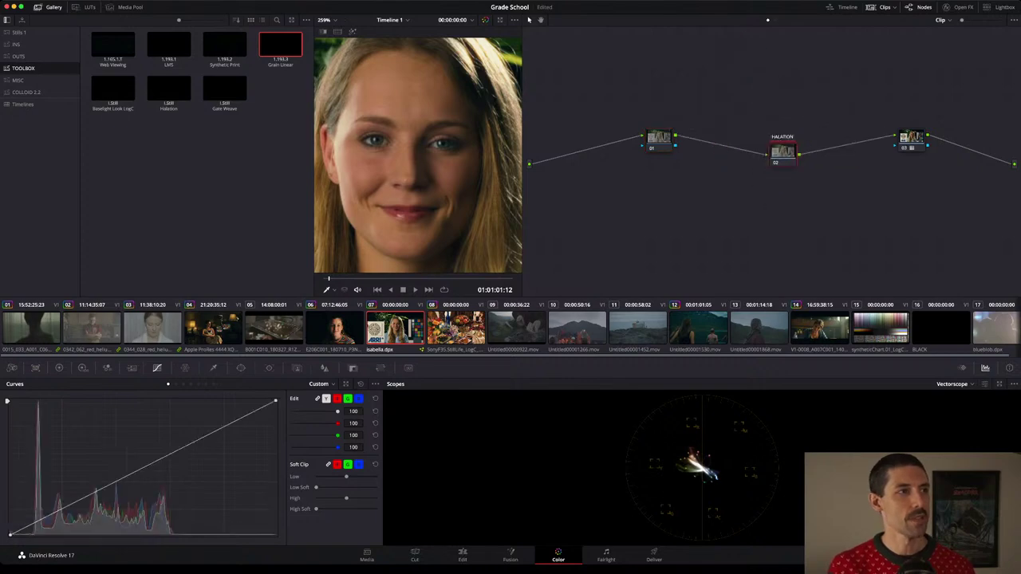
# Add a serial node after HALATION, apply the Grain Linear still to it, and compare the image with and without the effects.
pyautogui.hotkey('alt', 's')
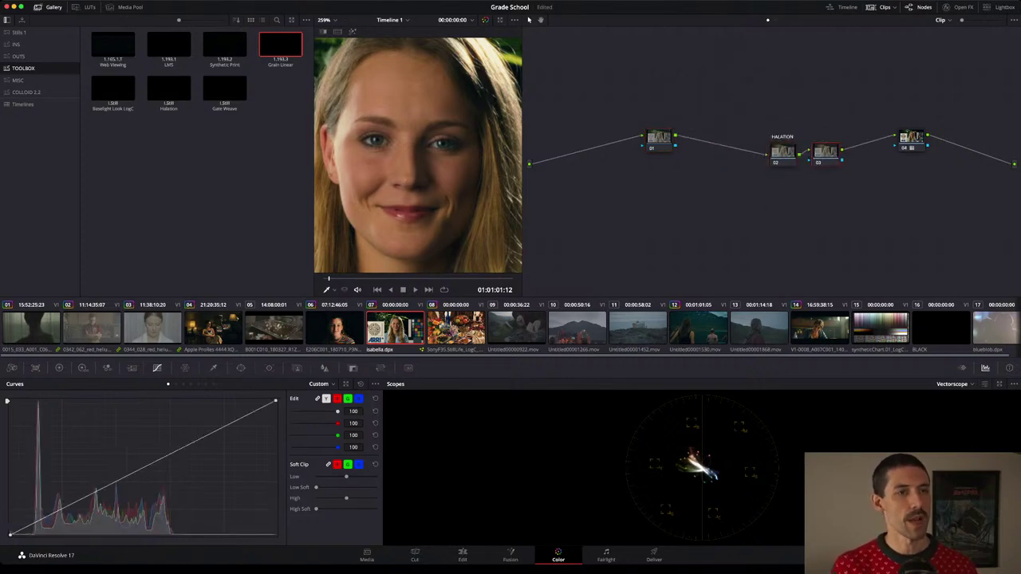
pyautogui.press('super+shift+z')
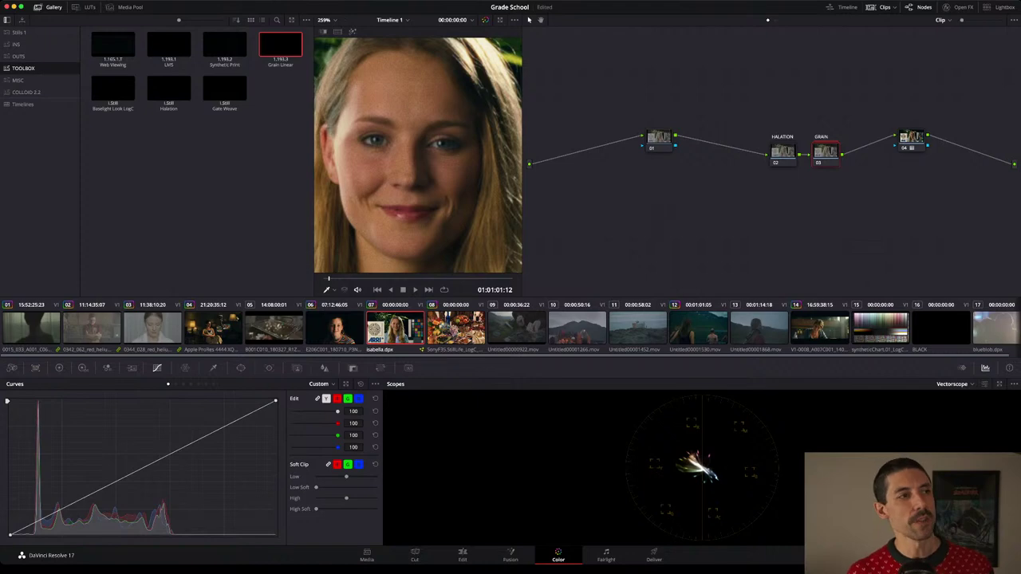
pyautogui.press('super+d')
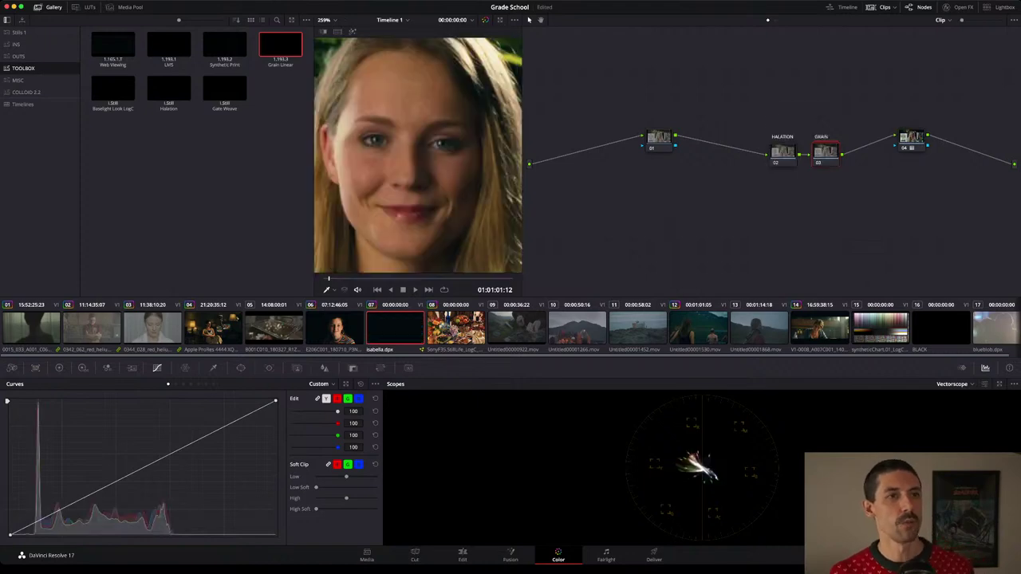
pyautogui.moveTo(773, 127); pyautogui.dragTo(765, 174)
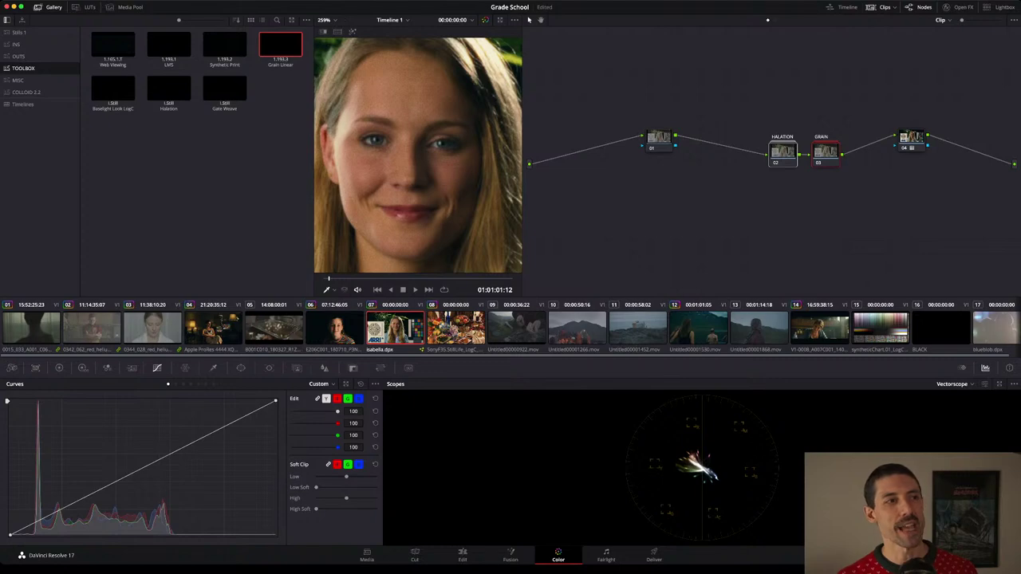
pyautogui.click(766, 174)
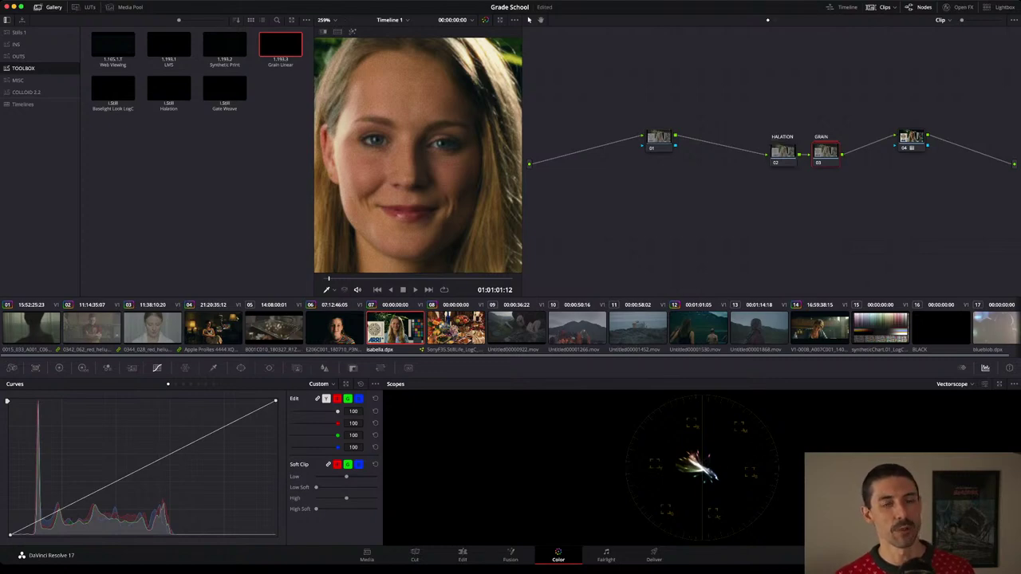
pyautogui.moveTo(418, 155); pyautogui.dragTo(413, 189)
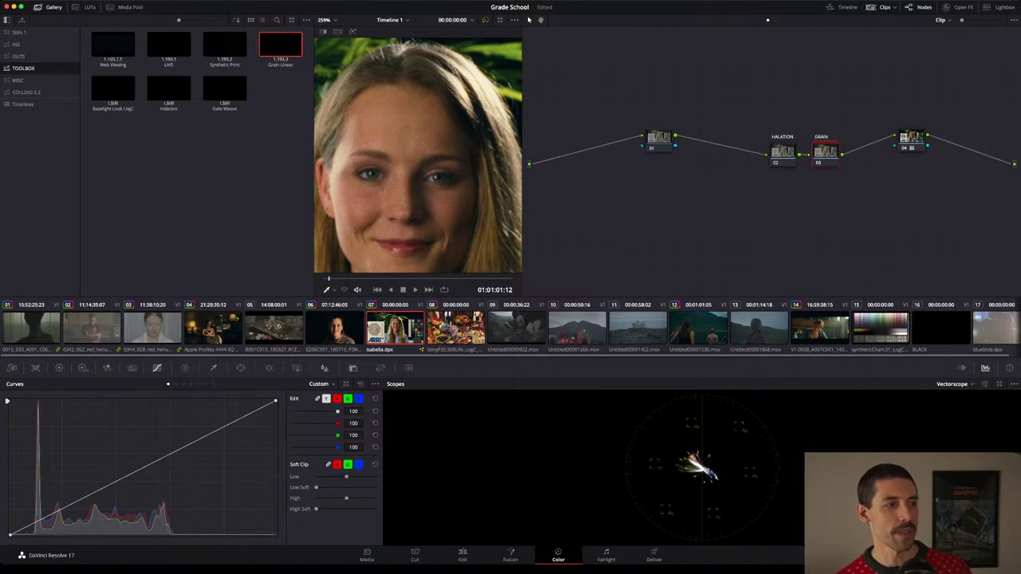
# Set the GRAIN node's key output gain to 0.35.
pyautogui.click(353, 368)
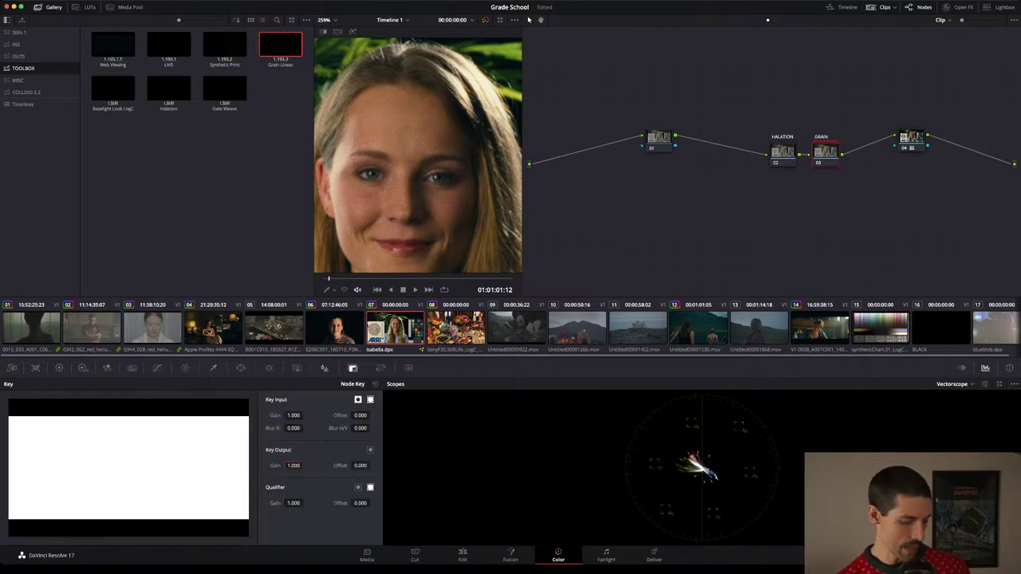
pyautogui.doubleClick(293, 465)
pyautogui.write('0.35')
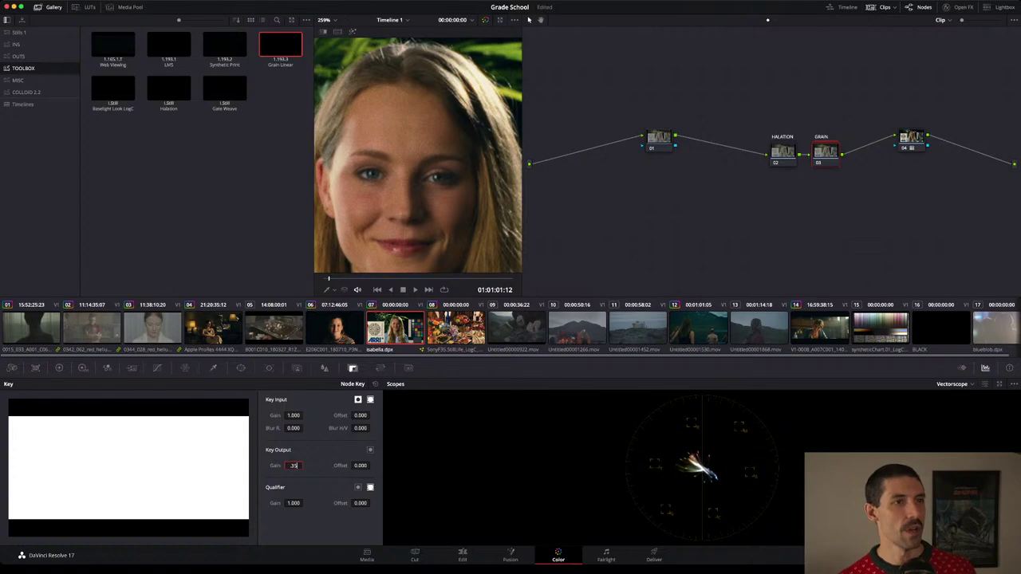
pyautogui.press('Return')
# Set the HALATION node's key output gain to 0.5.
pyautogui.click(783, 153)
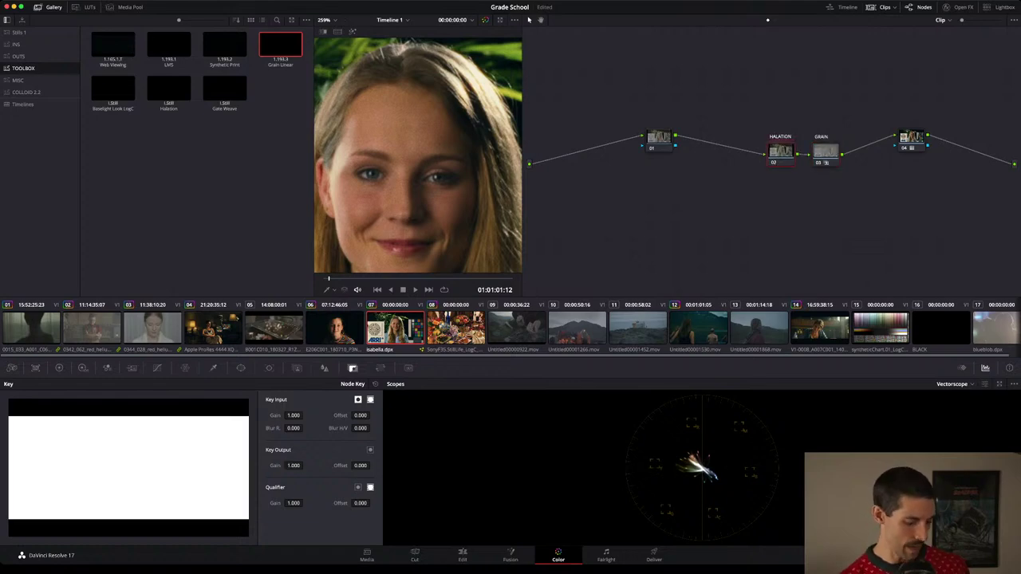
pyautogui.doubleClick(292, 465)
pyautogui.write('0.5')
pyautogui.press('Return')
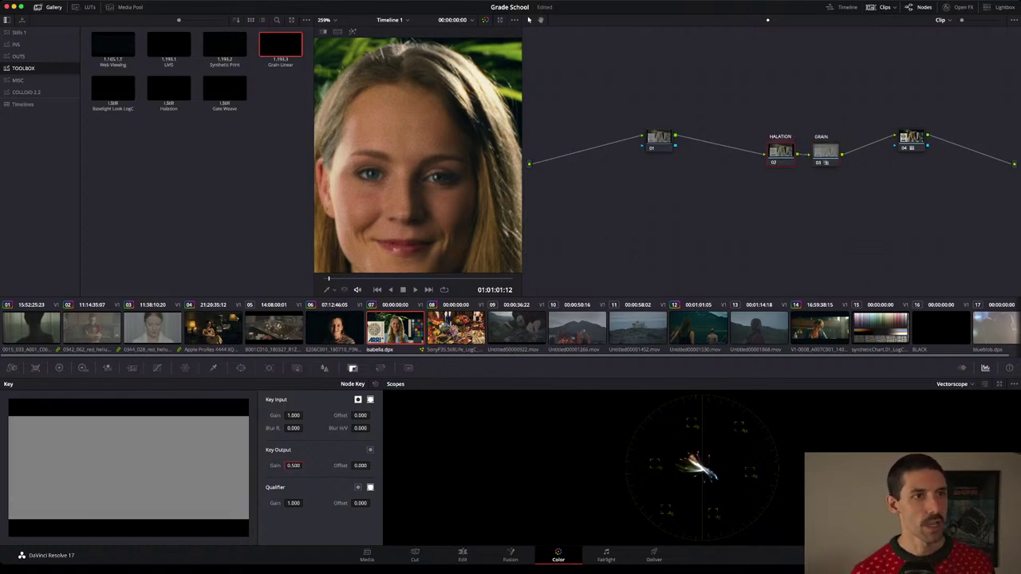
# Extract the HALATION node from the chain and examine the grain and highlights on the forehead and hair.
pyautogui.moveTo(777, 97); pyautogui.dragTo(849, 195)
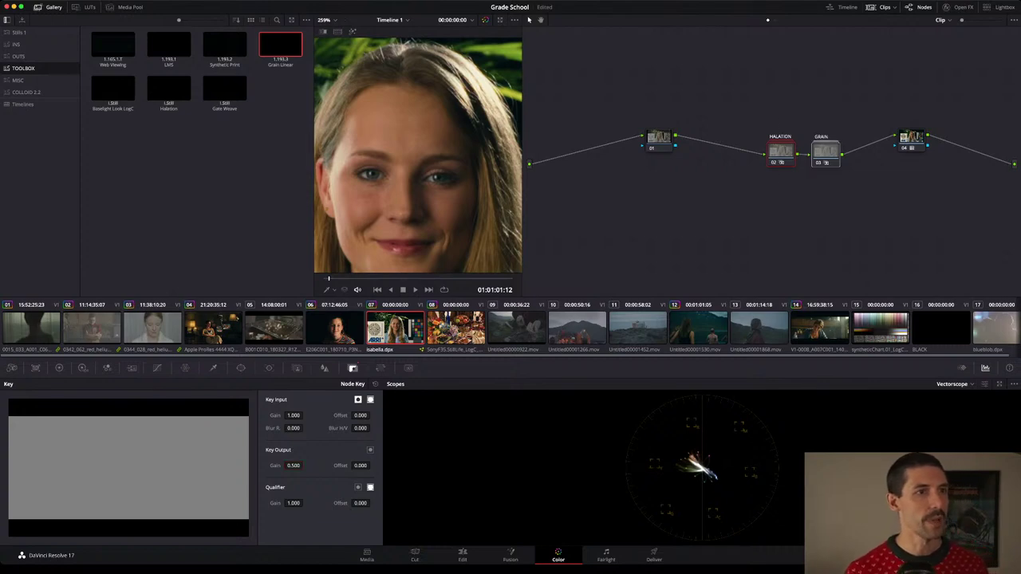
pyautogui.press('e')
pyautogui.moveTo(781, 152); pyautogui.dragTo(761, 120)
pyautogui.press('super+z')
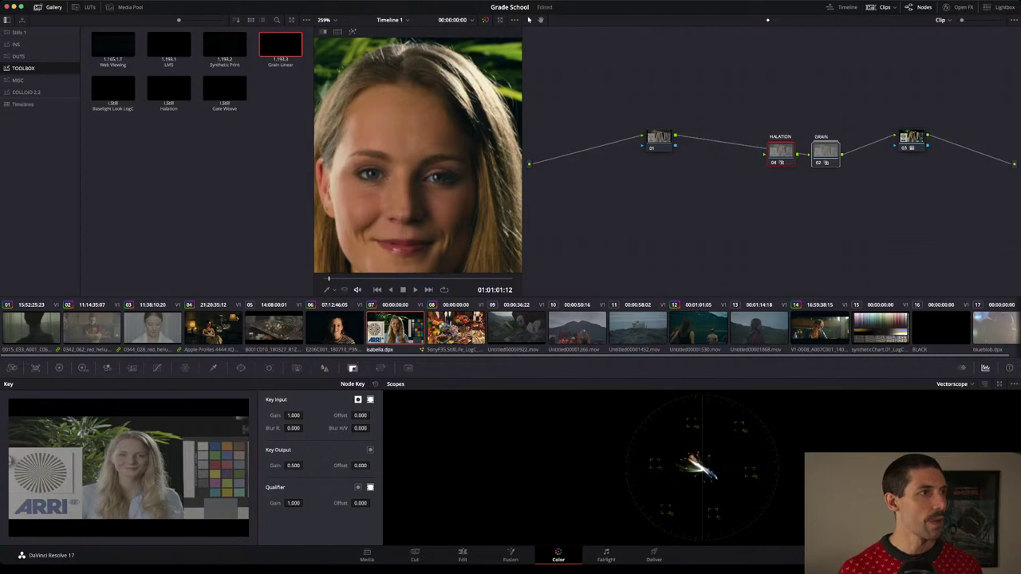
pyautogui.scroll(6, 418, 154)
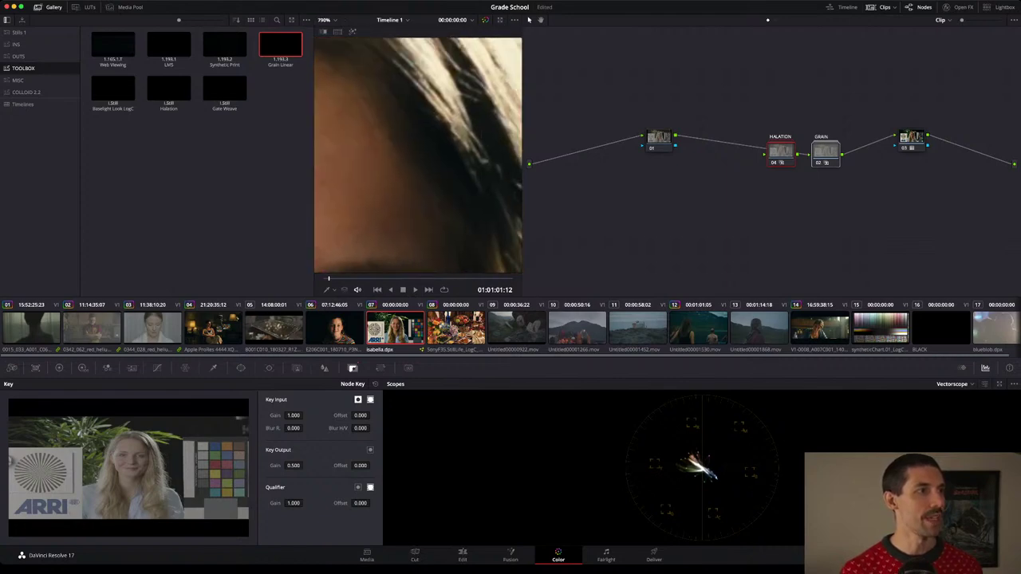
pyautogui.moveTo(418, 154); pyautogui.dragTo(478, 131)
pyautogui.scroll(-1, 478, 130)
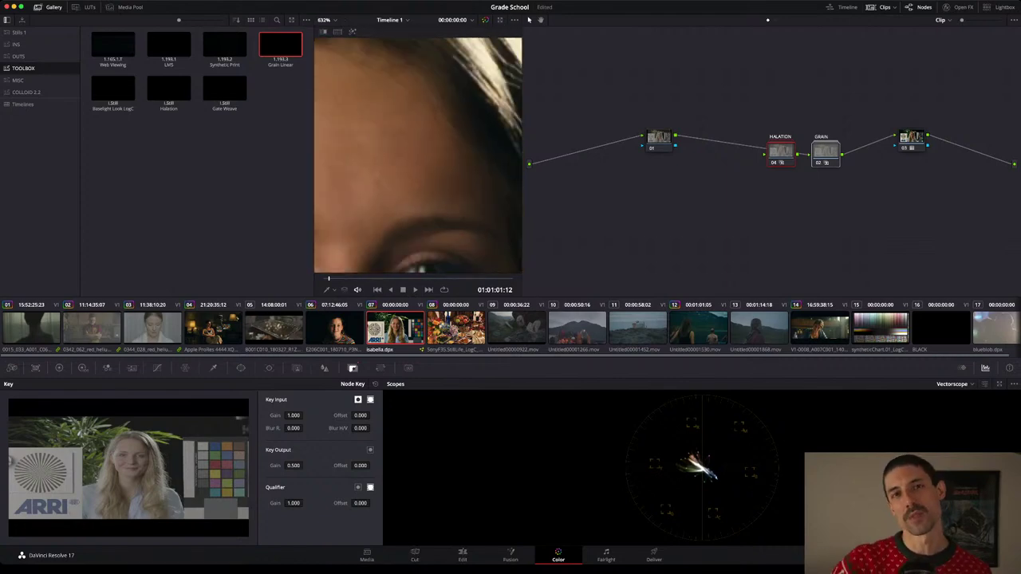
pyautogui.hotkey('shift', 'z')
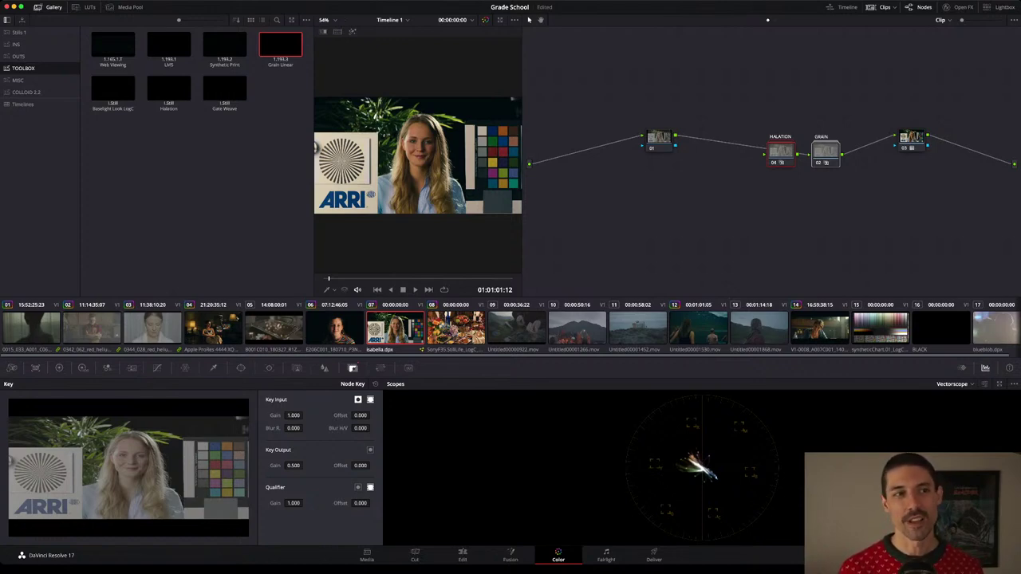
# Reconnect the HALATION node between node 01 and GRAIN, and select both effect nodes.
pyautogui.moveTo(826, 151); pyautogui.dragTo(779, 141)
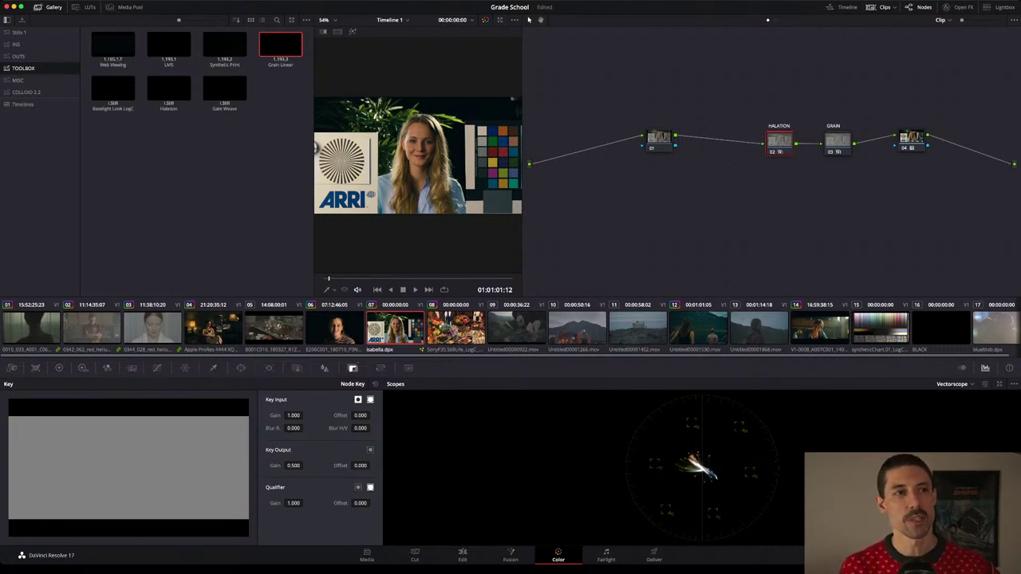
pyautogui.moveTo(779, 142); pyautogui.dragTo(769, 146)
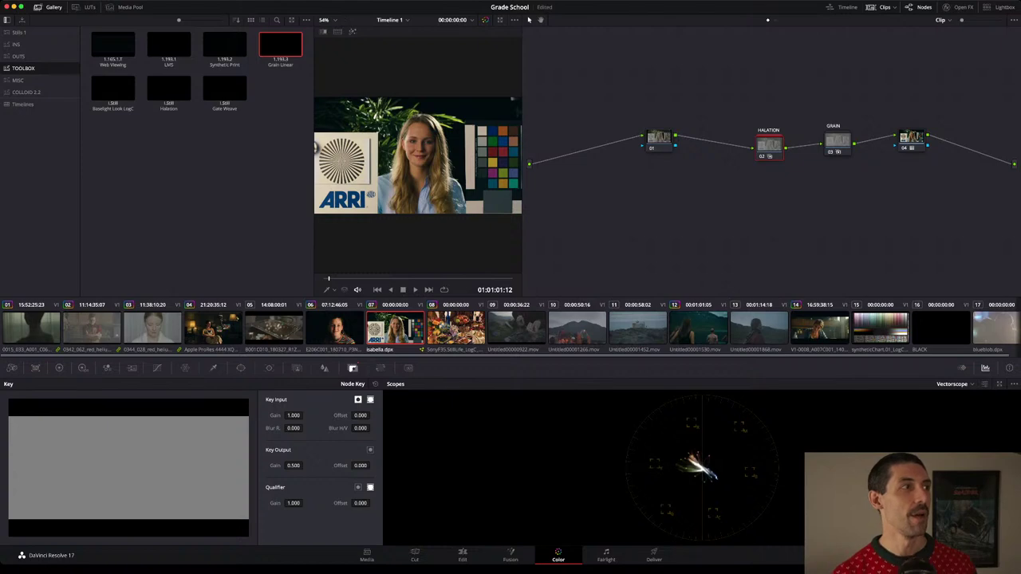
pyautogui.click(19, 32)
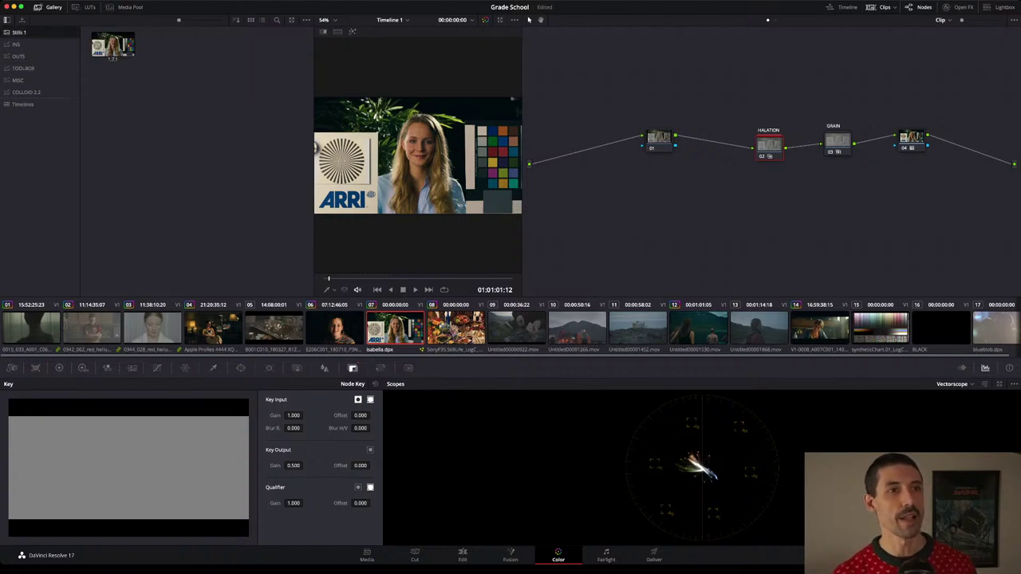
pyautogui.moveTo(766, 110); pyautogui.dragTo(855, 180)
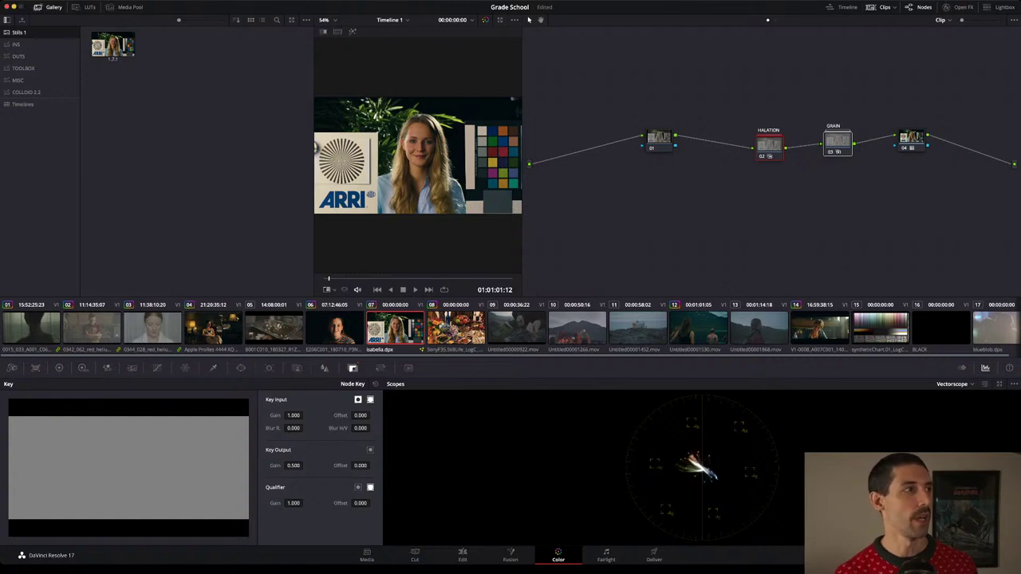
# Reset the clip's whole node tree and apply the LogC -> 709 RCM still from the OUTS album to it.
pyautogui.press('super+Home')
pyautogui.click(18, 56)
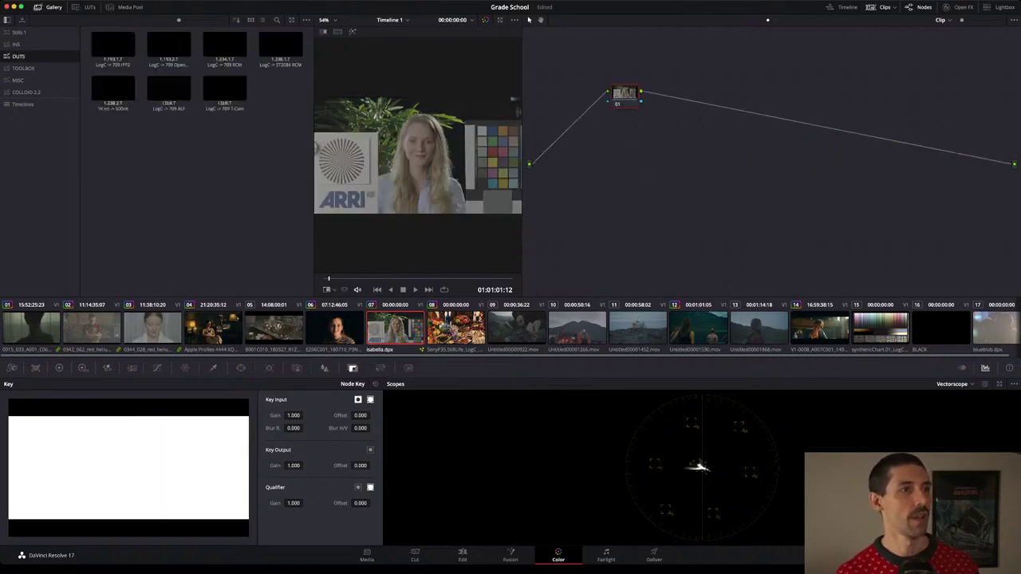
pyautogui.click(224, 45)
pyautogui.moveTo(625, 94); pyautogui.dragTo(783, 144)
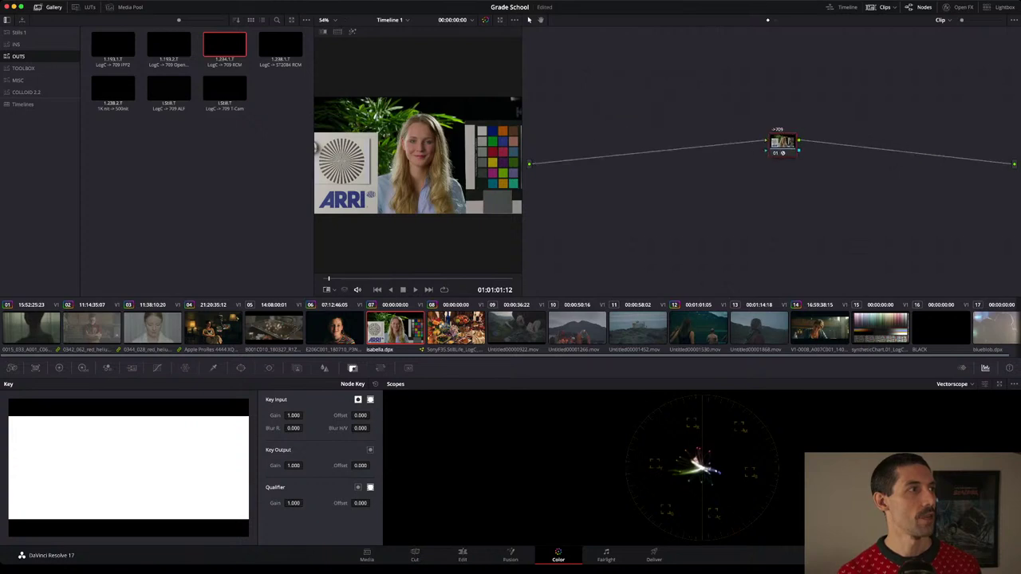
# Add a serial node before the ->709 node and apply the 2383 LUT from the PFE folder to it.
pyautogui.click(86, 6)
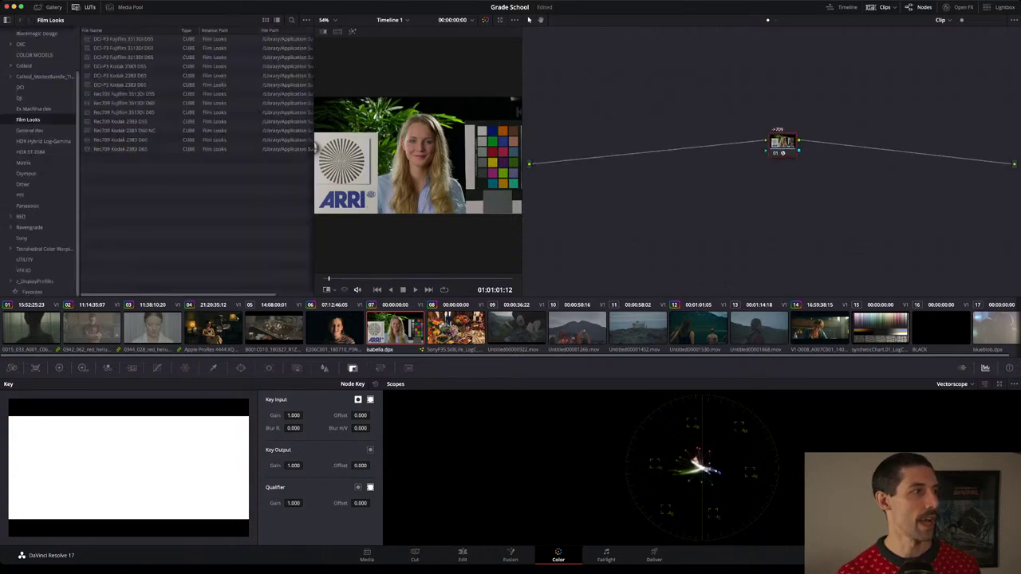
pyautogui.click(22, 184)
pyautogui.click(20, 194)
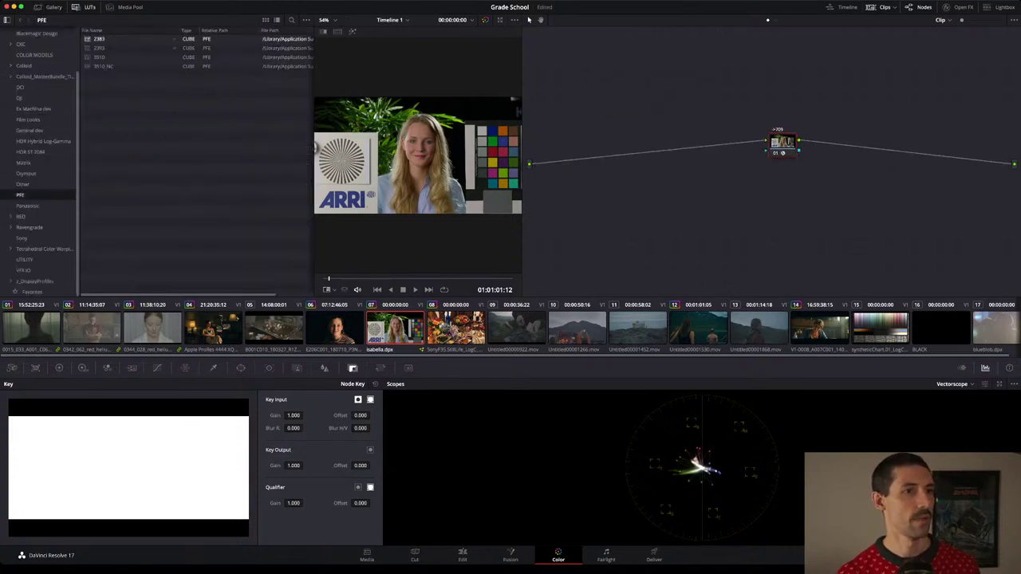
pyautogui.click(99, 38)
pyautogui.press('super+z')
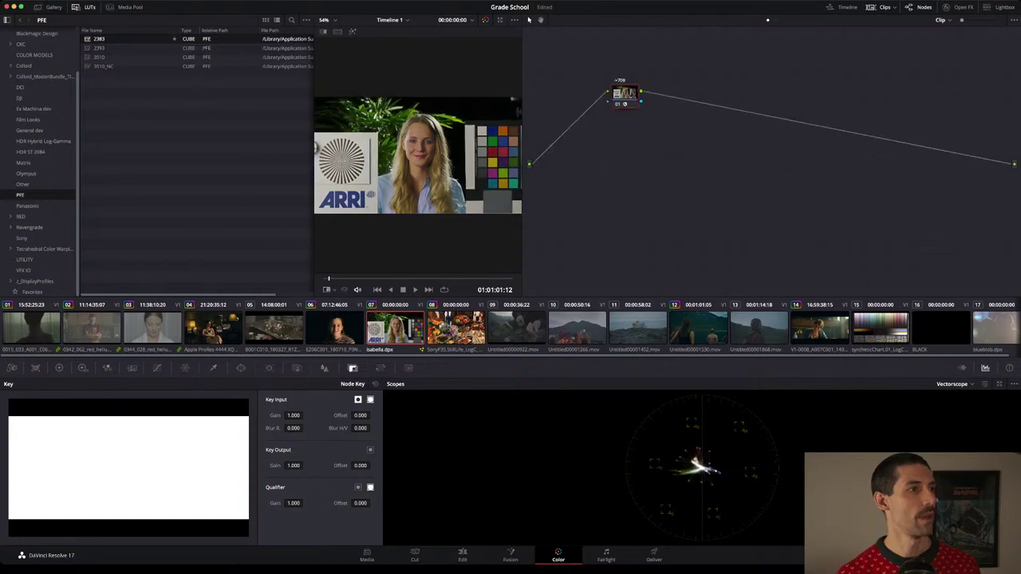
pyautogui.hotkey('shift', 's')
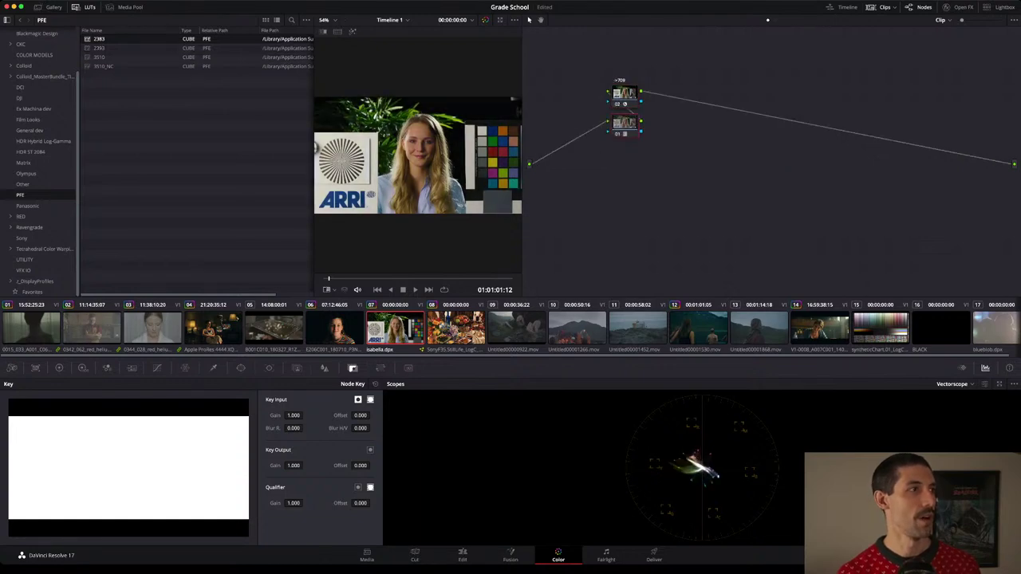
# Compare the clip with the reference still from the Stills 1 album, and separate the ->709 node from node 01.
pyautogui.click(48, 7)
pyautogui.click(19, 32)
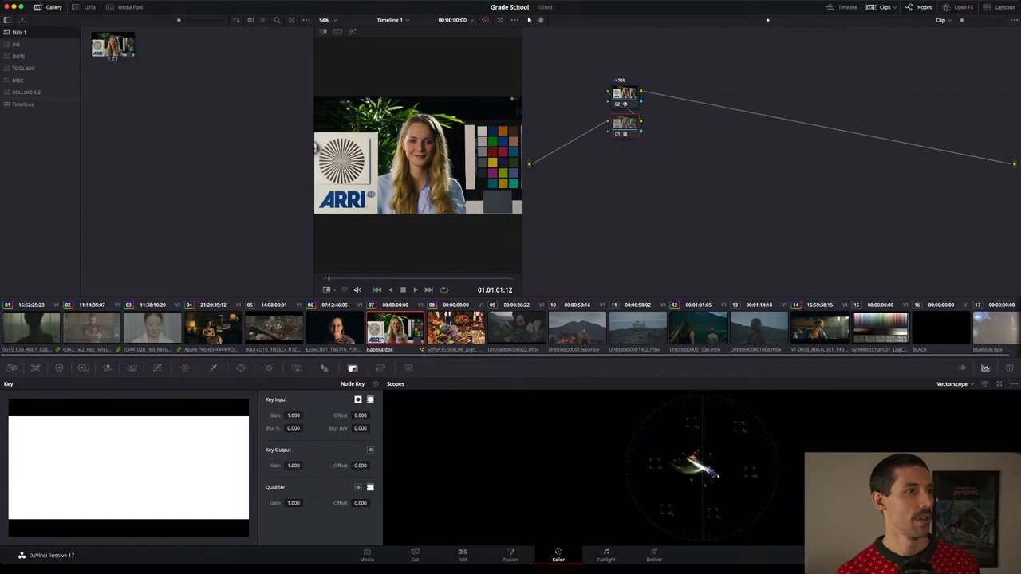
pyautogui.doubleClick(113, 45)
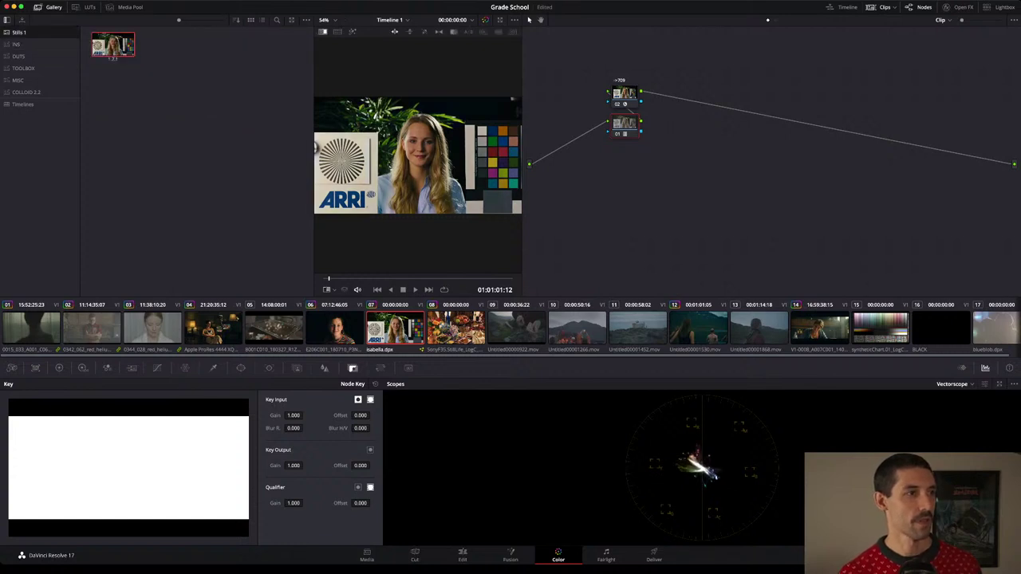
pyautogui.moveTo(624, 95); pyautogui.dragTo(785, 129)
pyautogui.press('super+w')
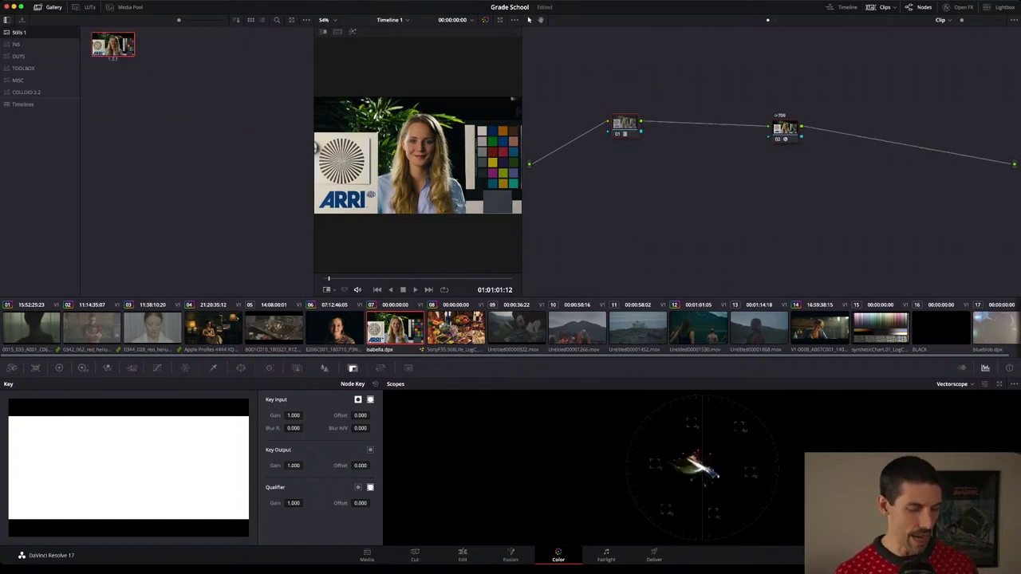
# Compare the woman's face against the reference still with the 2383 LUT node disabled and enabled.
pyautogui.scroll(5, 417, 156)
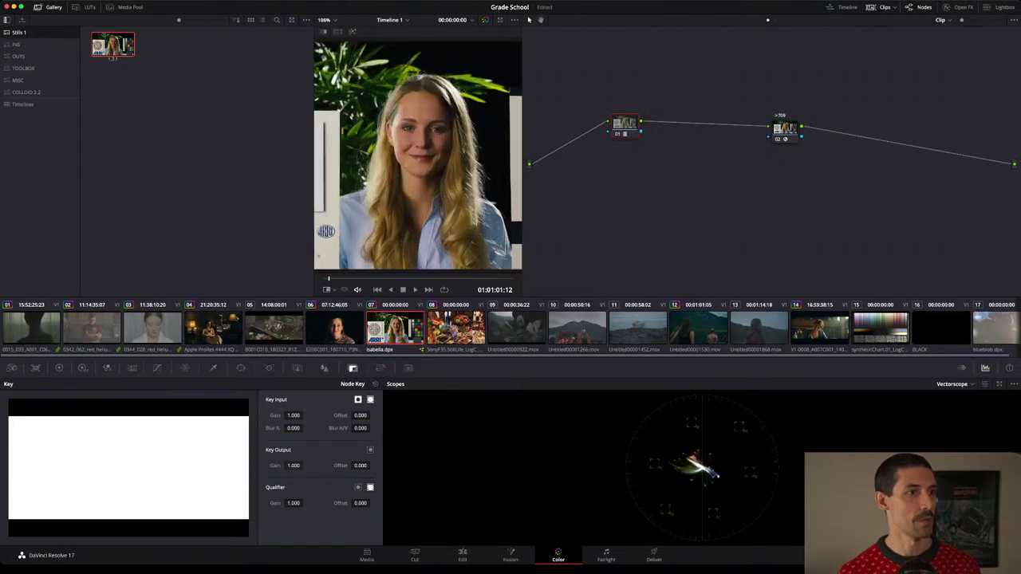
pyautogui.moveTo(417, 156); pyautogui.dragTo(362, 167)
pyautogui.press('super+w')
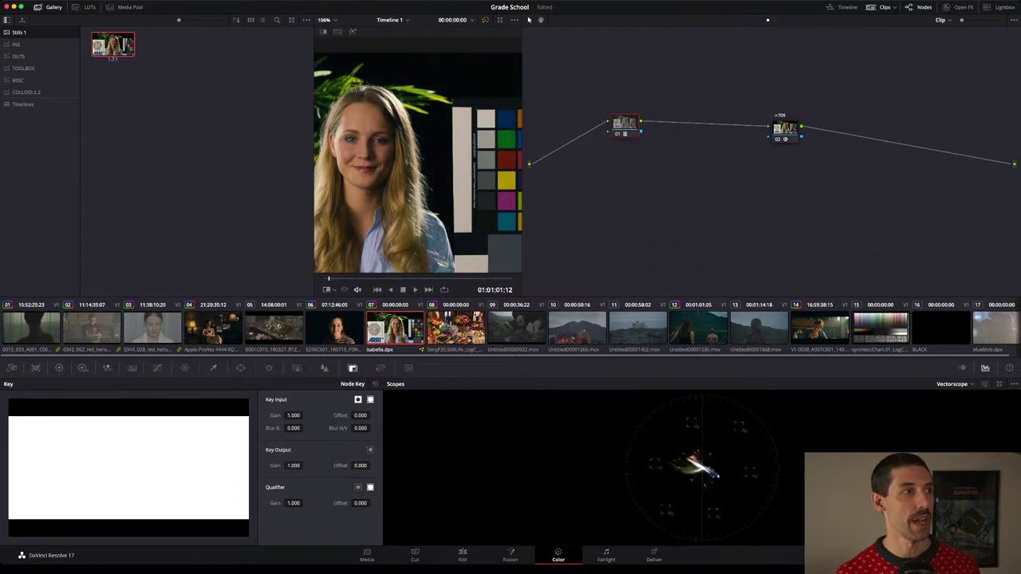
pyautogui.press('super+d')
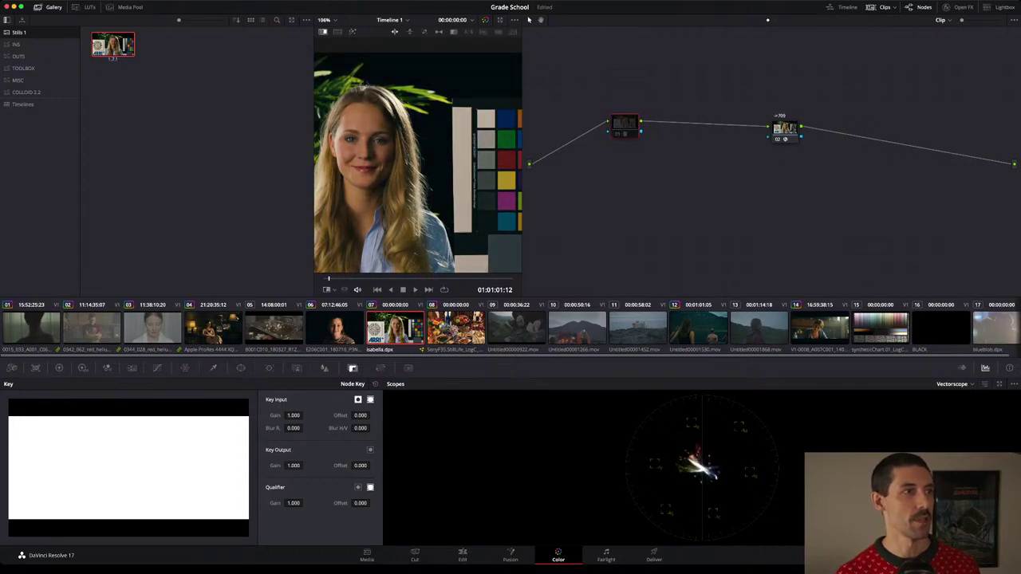
pyautogui.press('super+w')
pyautogui.press('super+w')
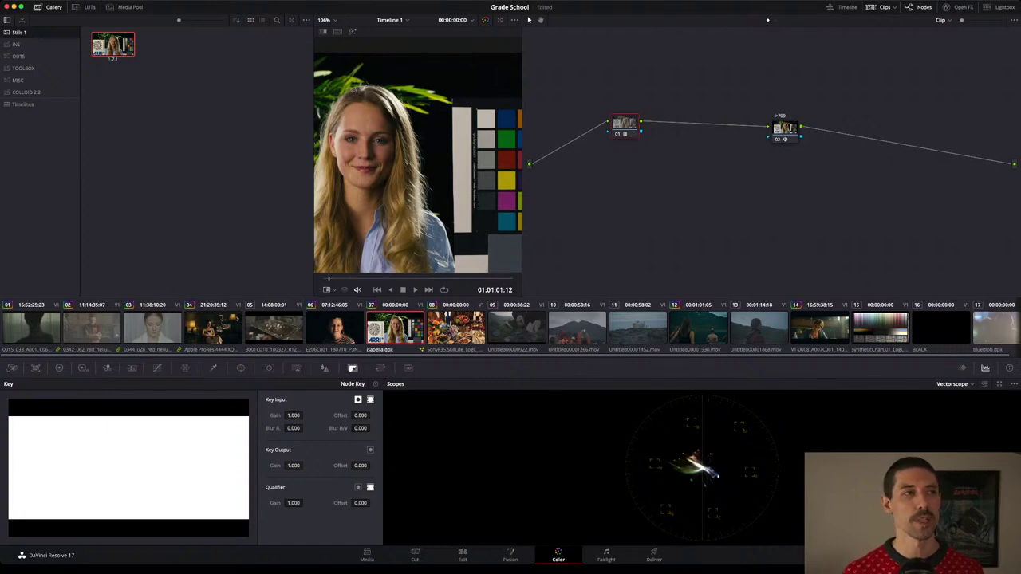
# Toggle the 2383 LUT node off and on to examine its effect on the skin, hair and colour chart.
pyautogui.press('super+d')
pyautogui.press('super+d')
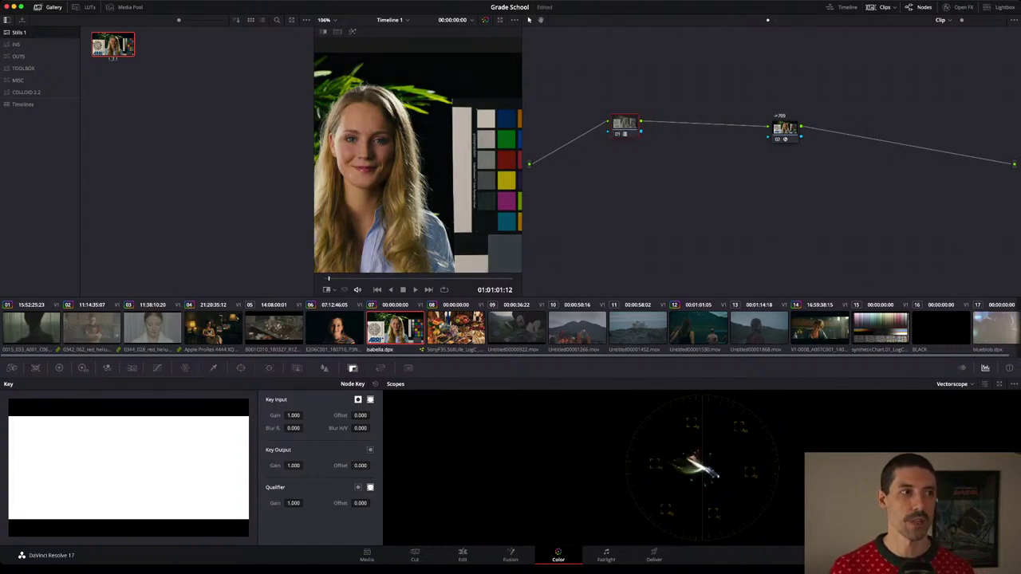
pyautogui.press('super+d')
pyautogui.hotkey('ctrl', 'd')
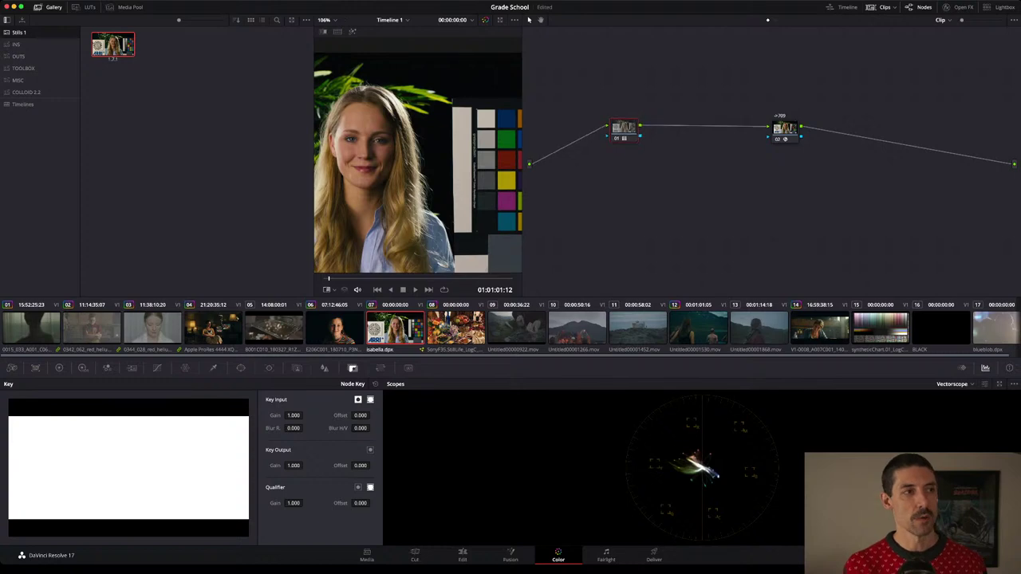
pyautogui.press('super+d')
pyautogui.press('super+d')
pyautogui.hotkey('ctrl', 'd')
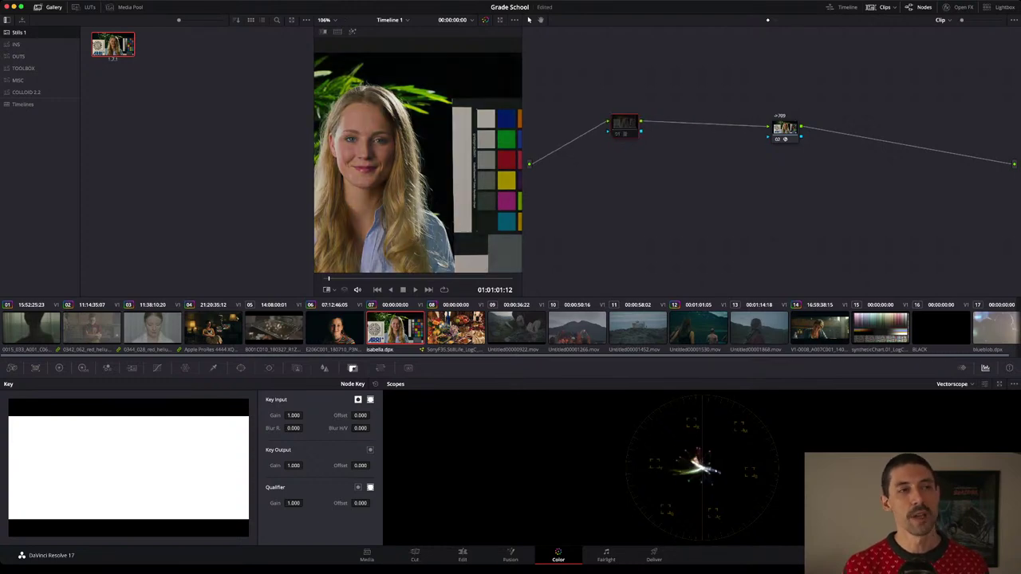
pyautogui.hotkey('ctrl', 'd')
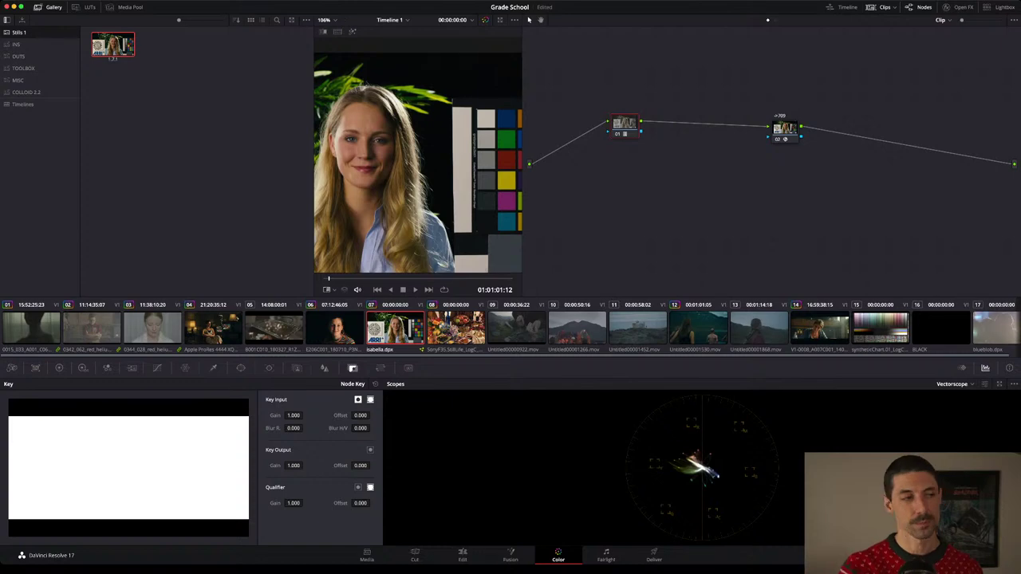
pyautogui.hotkey('shift', 'z')
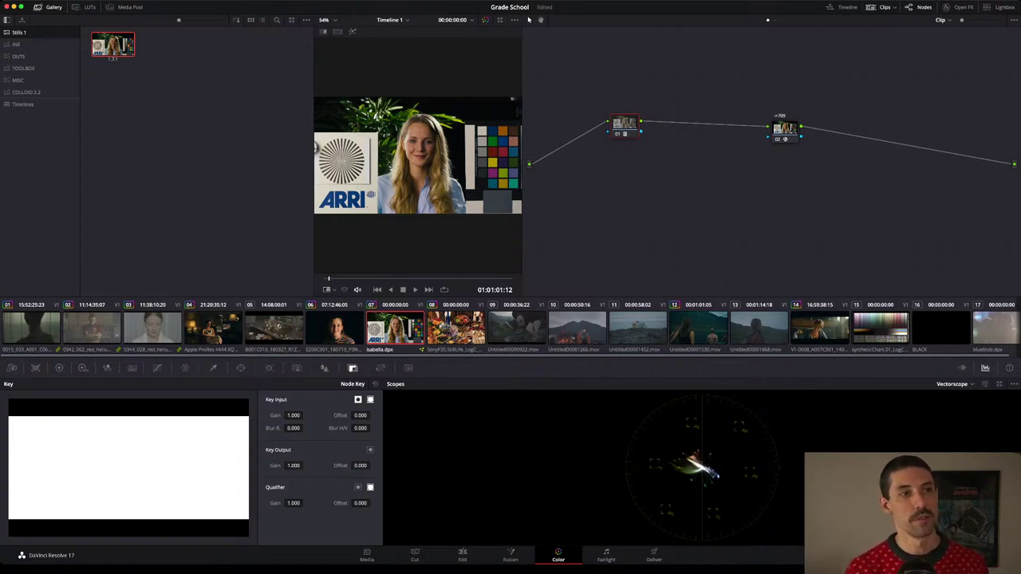
# Nudge node 01 toward the ->709 node, and check the image with the ->709 node disabled and enabled.
pyautogui.moveTo(625, 126); pyautogui.dragTo(639, 129)
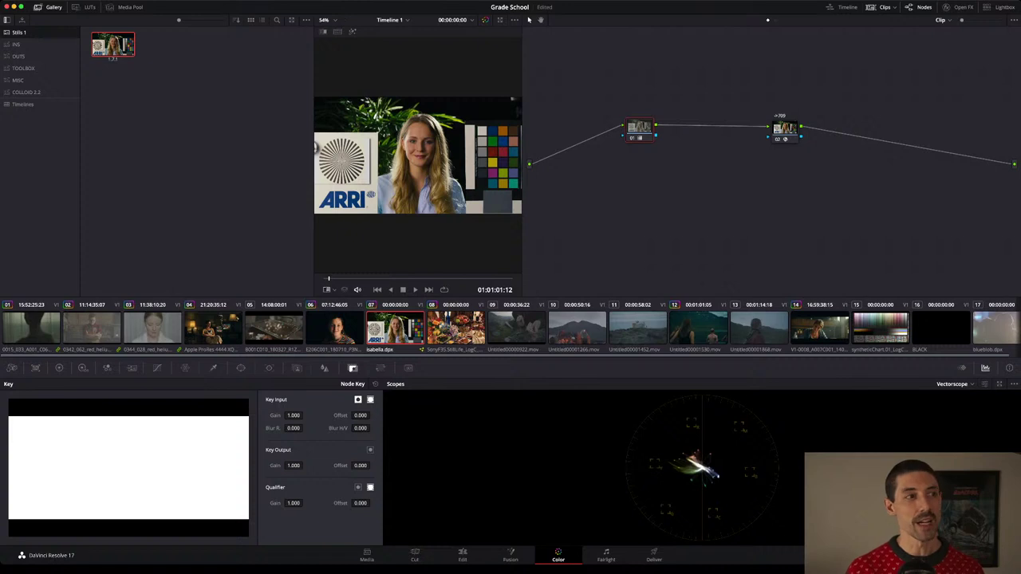
pyautogui.click(784, 128)
pyautogui.press('super+d')
pyautogui.press('super+d')
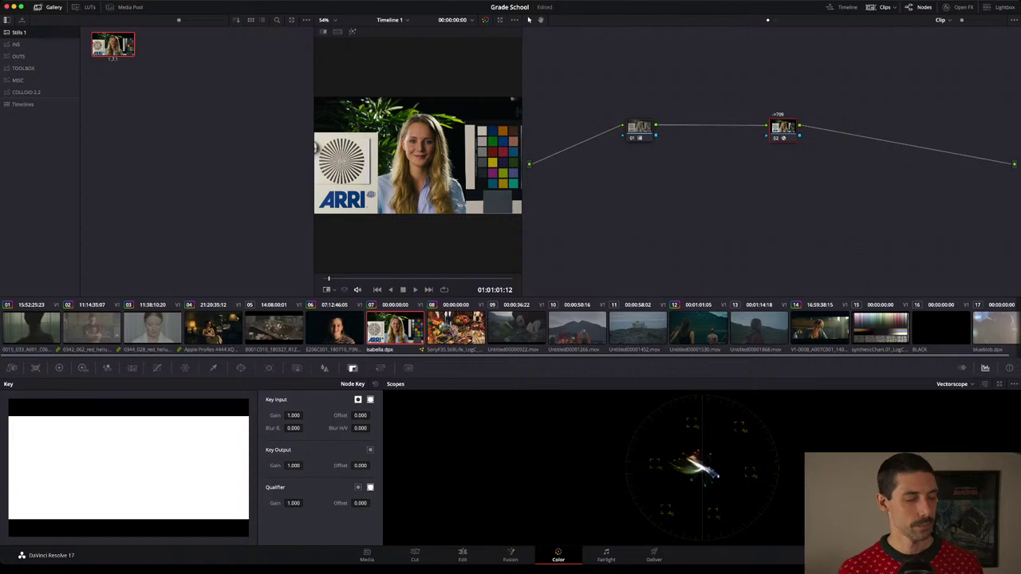
# Replace the 2383 LUT node with an empty serial node before the ->709 node, and disable the ->709 node.
pyautogui.scroll(2, 418, 156)
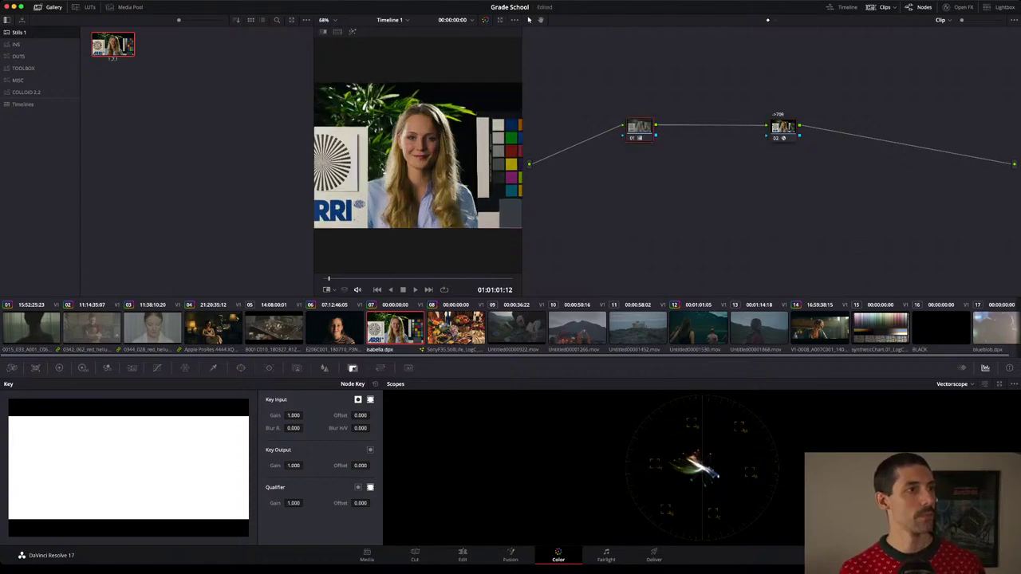
pyautogui.scroll(5, 418, 156)
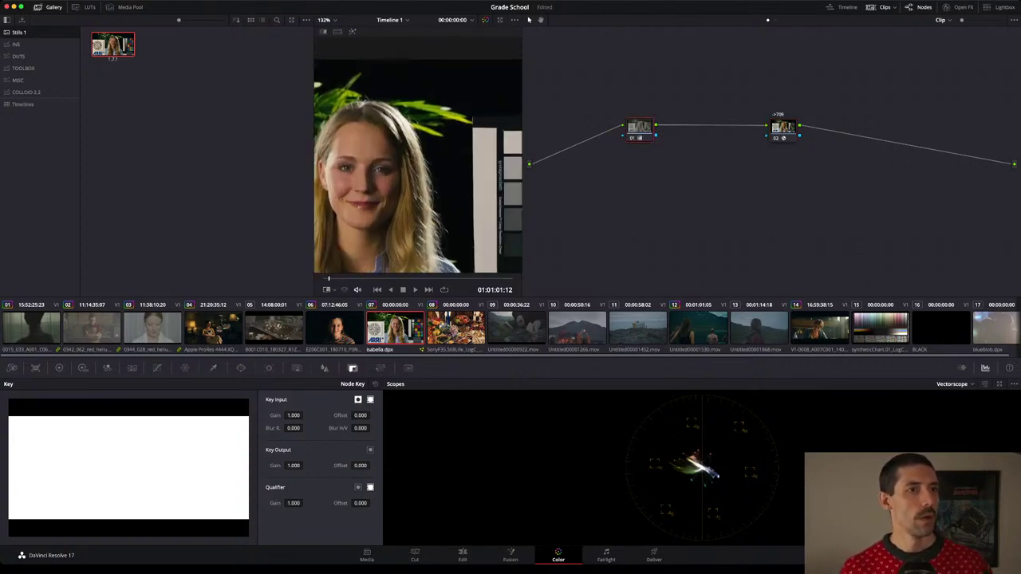
pyautogui.press('Delete')
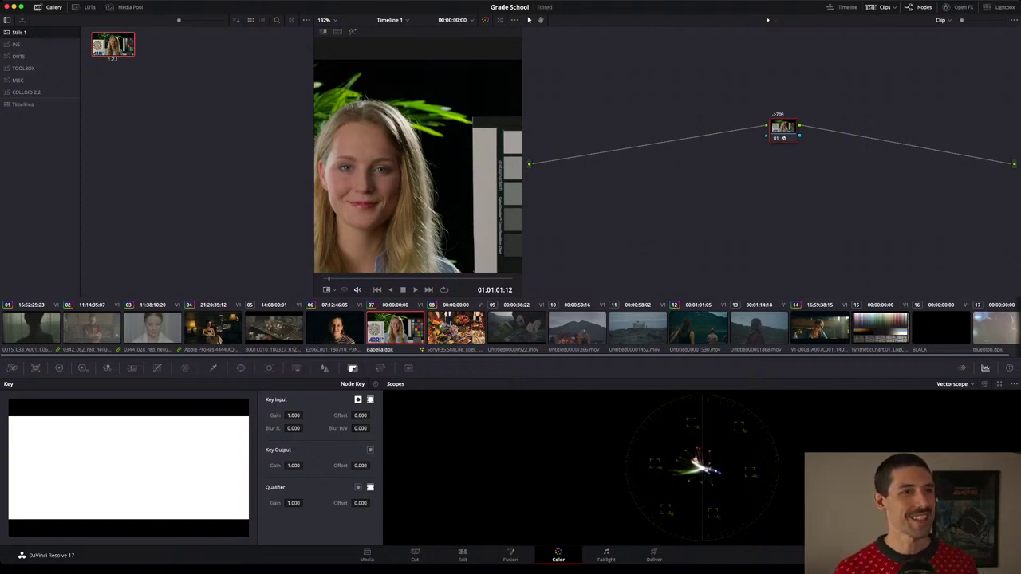
pyautogui.moveTo(783, 128); pyautogui.dragTo(687, 133)
pyautogui.press('super+d')
pyautogui.hotkey('shift', 's')
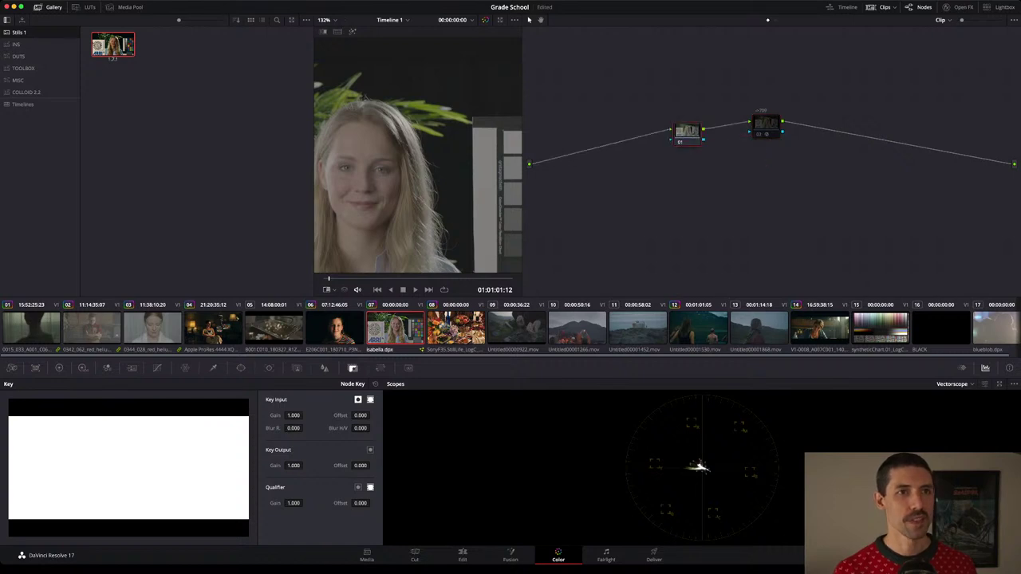
# Find the DCTL effect, apply it to the new node 01 and choose LUT Curves from its DCTL list.
pyautogui.click(958, 7)
pyautogui.click(940, 36)
pyautogui.write('dc')
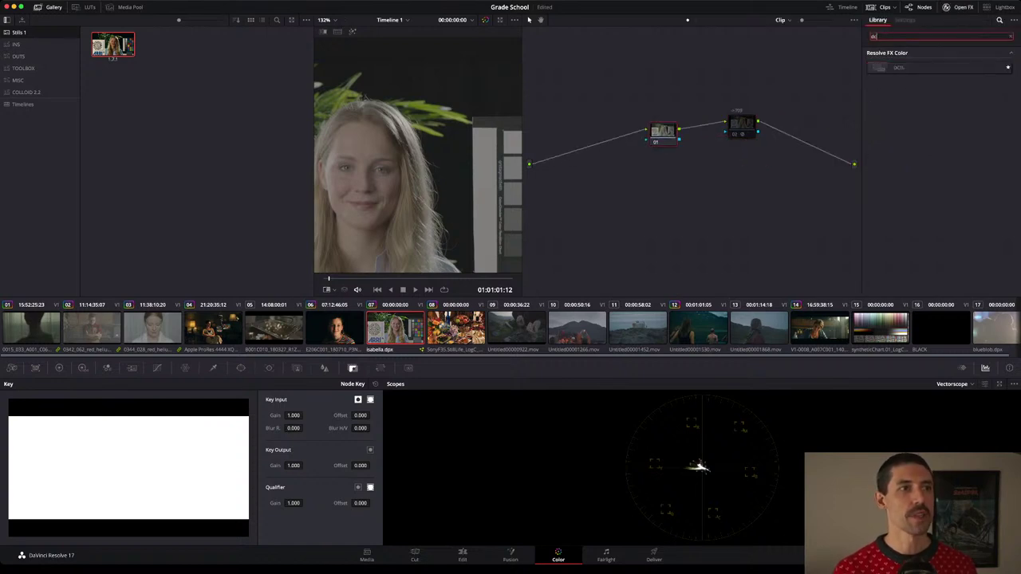
pyautogui.click(939, 67)
pyautogui.doubleClick(939, 68)
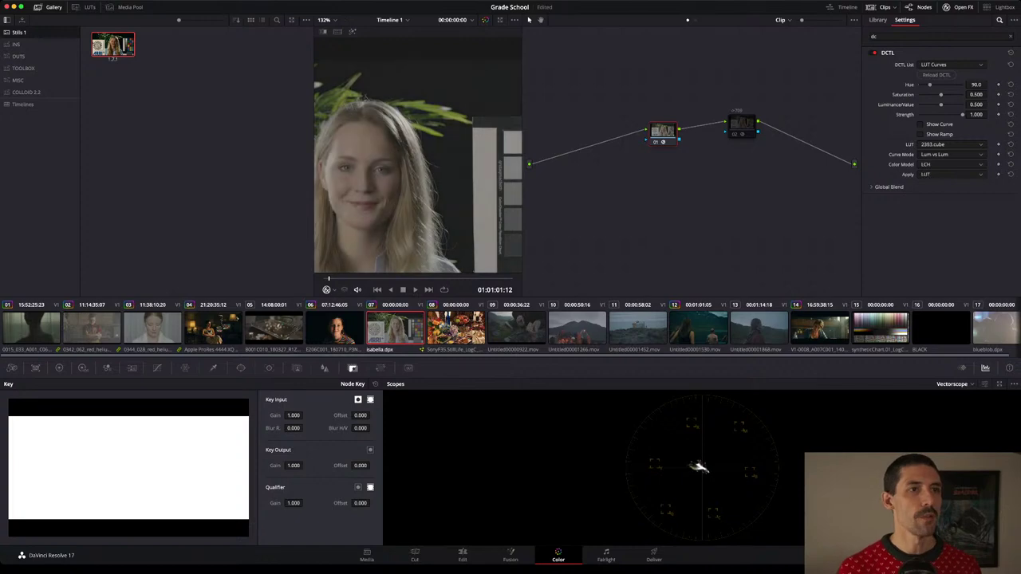
# Shift the DCTL node slightly in the node graph and re-enable the ->709 node.
pyautogui.moveTo(663, 132); pyautogui.dragTo(657, 138)
pyautogui.click(741, 125)
pyautogui.press('super+d')
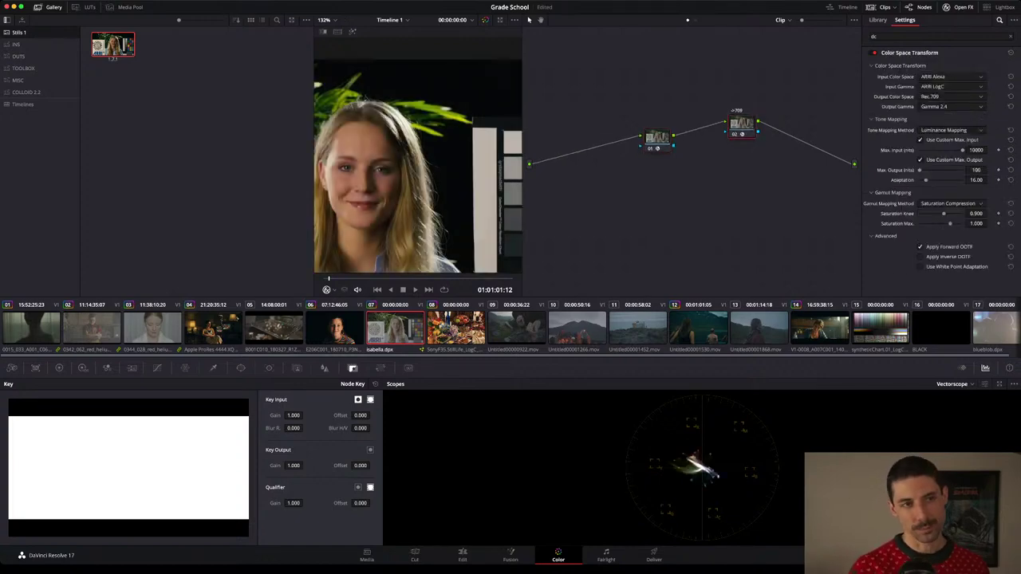
# Look through the curve types for the DCTL node, including Hue Vs Sat, Sat Vs Sat and Hue Vs Hue.
pyautogui.click(657, 138)
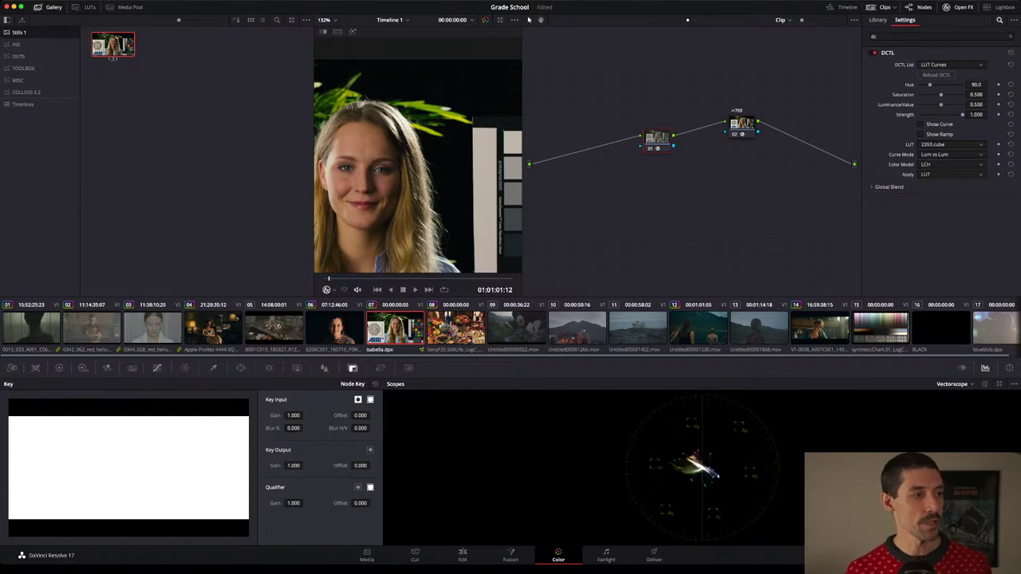
pyautogui.click(157, 368)
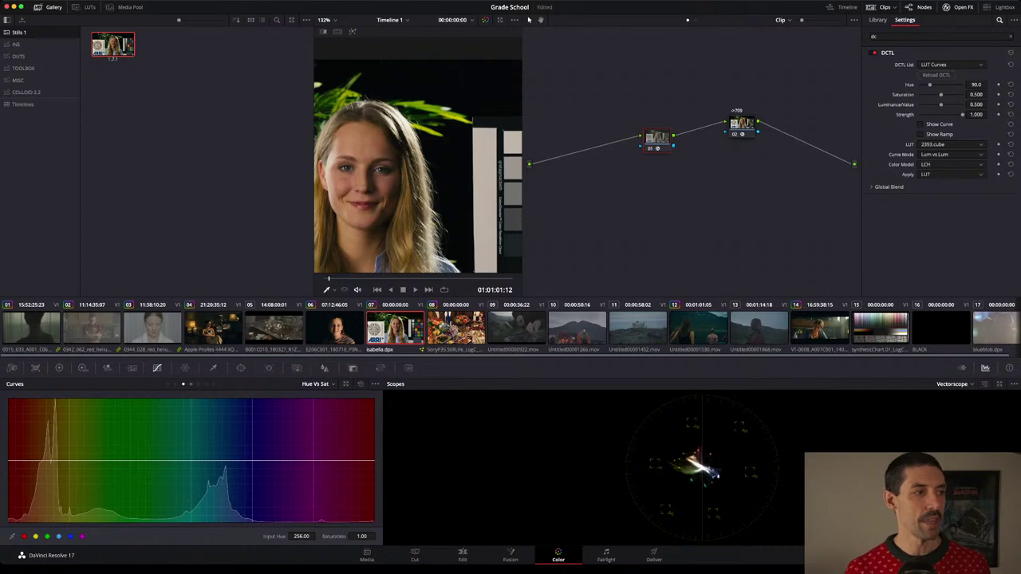
pyautogui.click(206, 383)
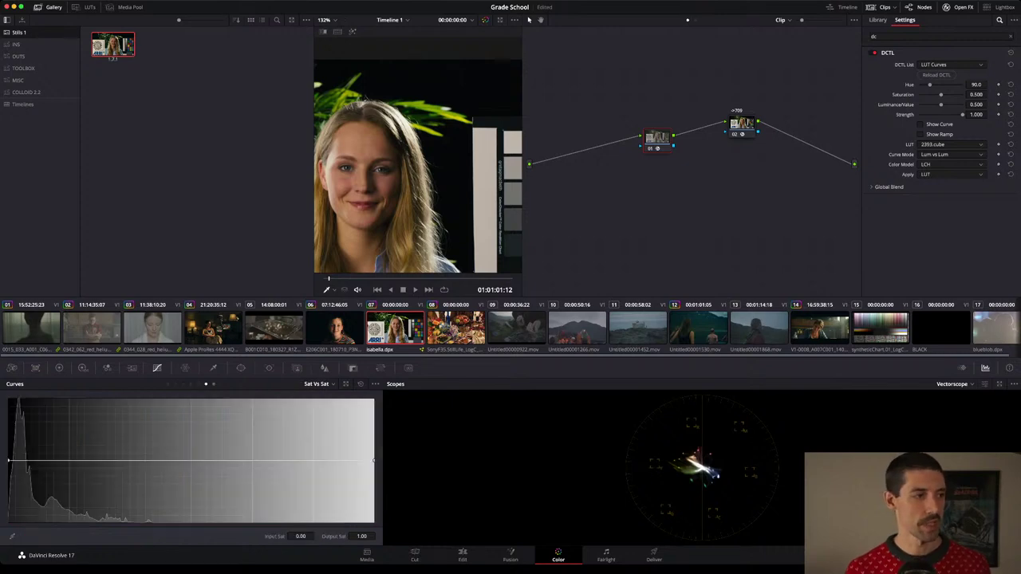
pyautogui.click(214, 383)
pyautogui.click(206, 383)
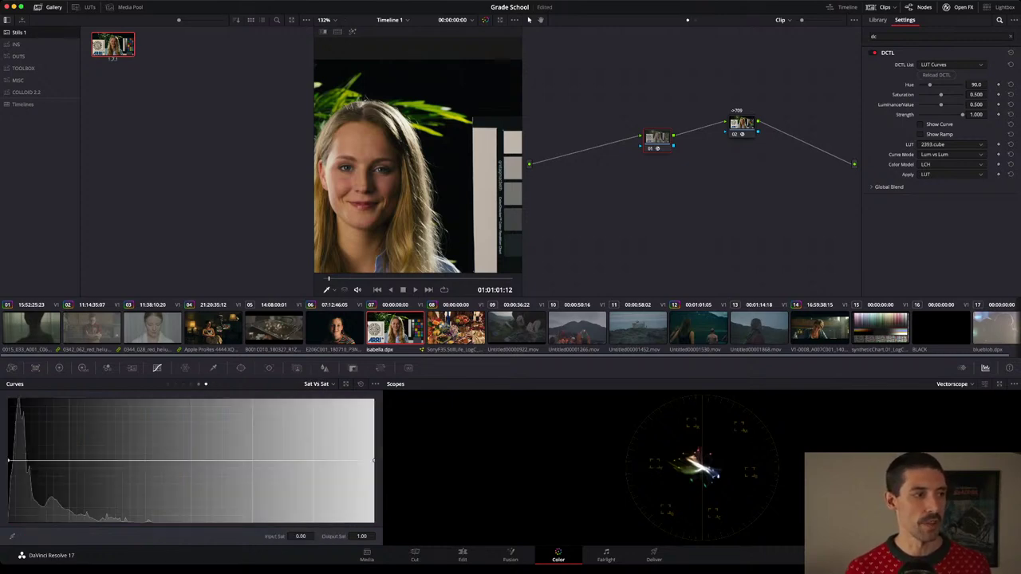
pyautogui.click(183, 384)
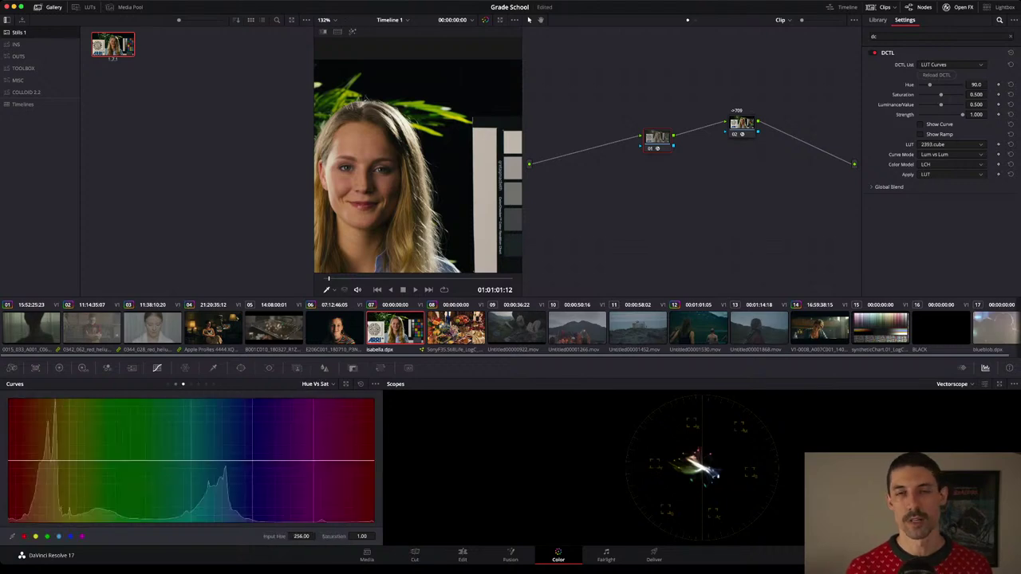
pyautogui.click(176, 384)
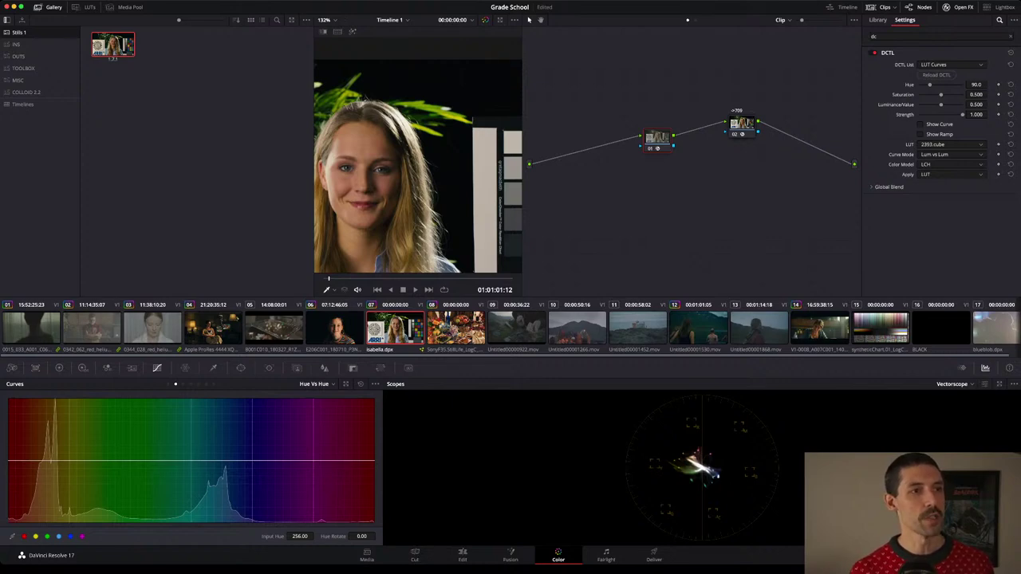
# Add a serial node before the DCTL node and bend its Hue Vs Hue curve at red to a hue rotation of -24.73.
pyautogui.moveTo(657, 138); pyautogui.dragTo(629, 158)
pyautogui.hotkey('shift', 's')
pyautogui.click(37, 460)
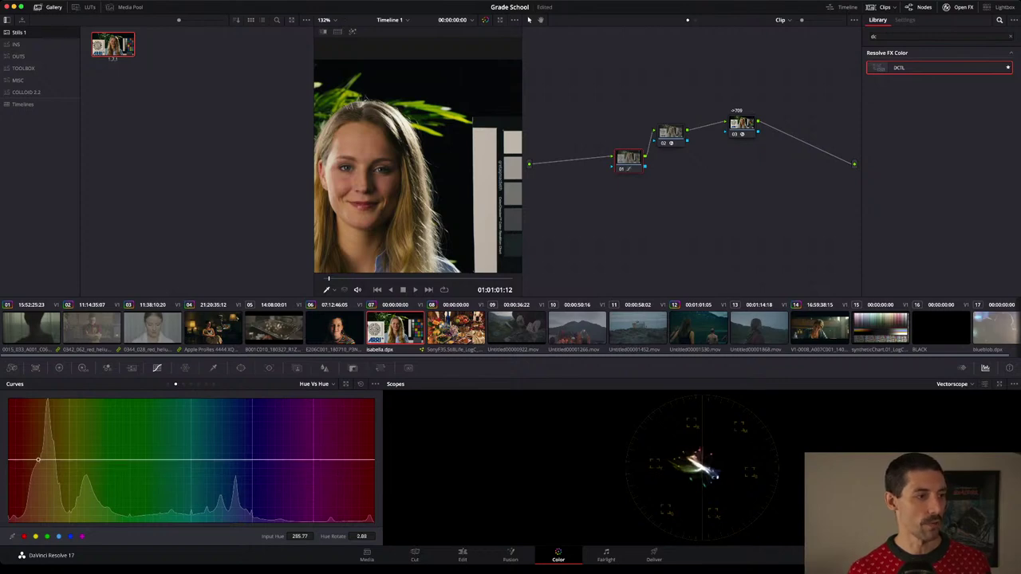
pyautogui.click(360, 384)
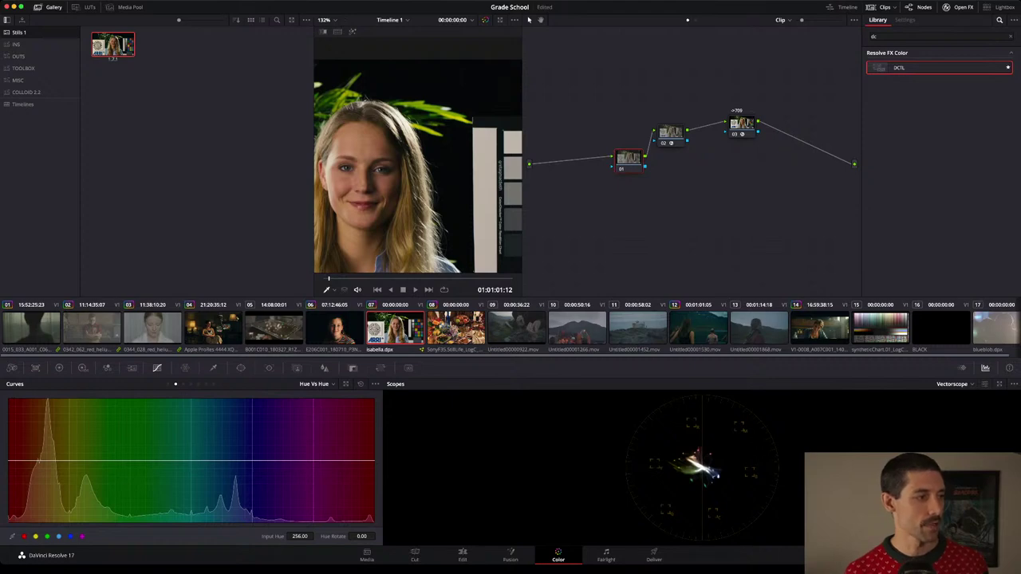
pyautogui.moveTo(9, 460); pyautogui.dragTo(10, 468)
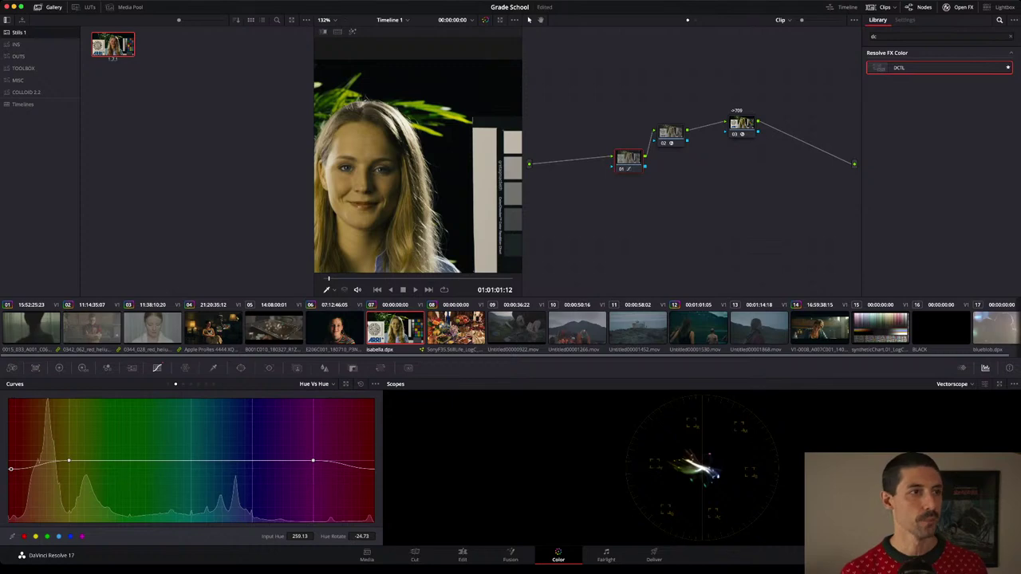
# Delete the Hue Vs Hue node in front of the DCTL node.
pyautogui.moveTo(629, 158); pyautogui.dragTo(622, 154)
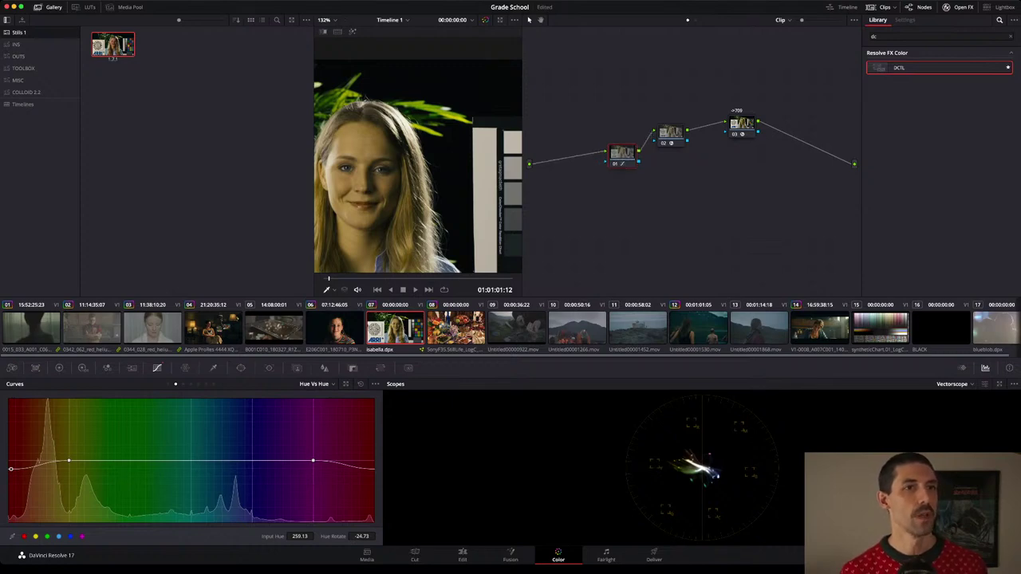
pyautogui.press('Delete')
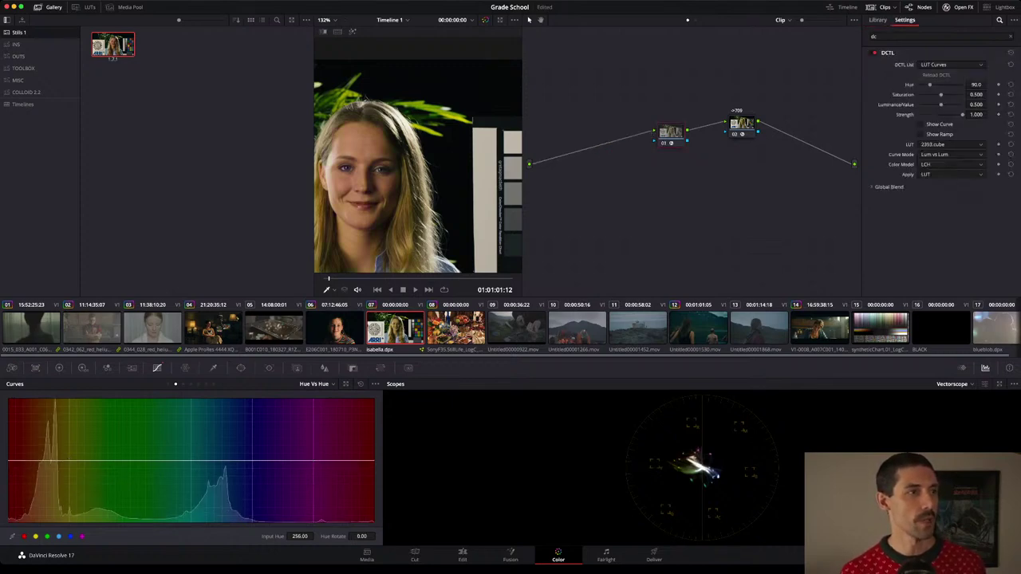
# Show the LUT Curves DCTL's curve in Hue vs Hue mode, and look through the curve types ending on Custom.
pyautogui.press('super+d')
pyautogui.press('super+d')
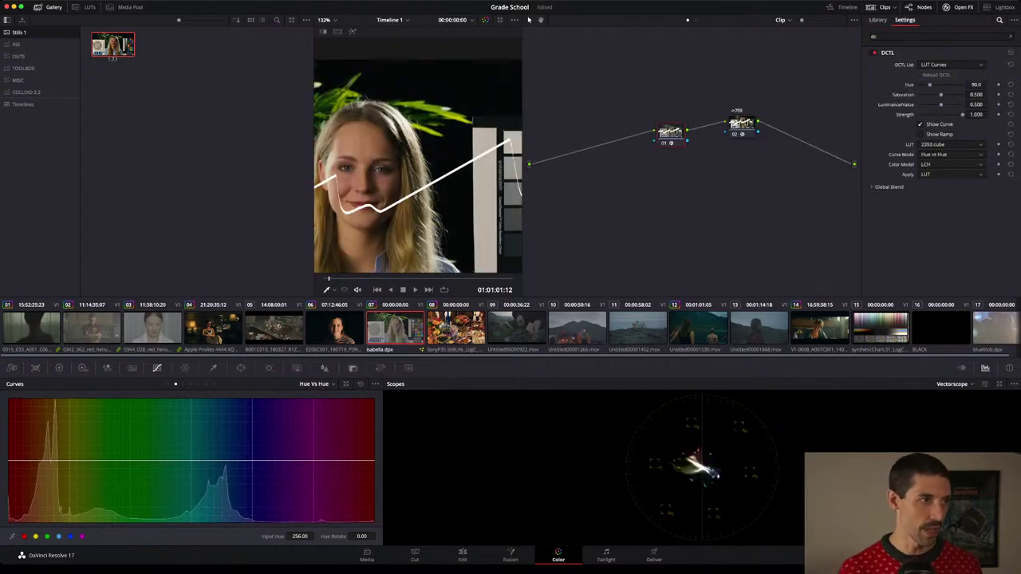
pyautogui.hotkey('shift', 'z')
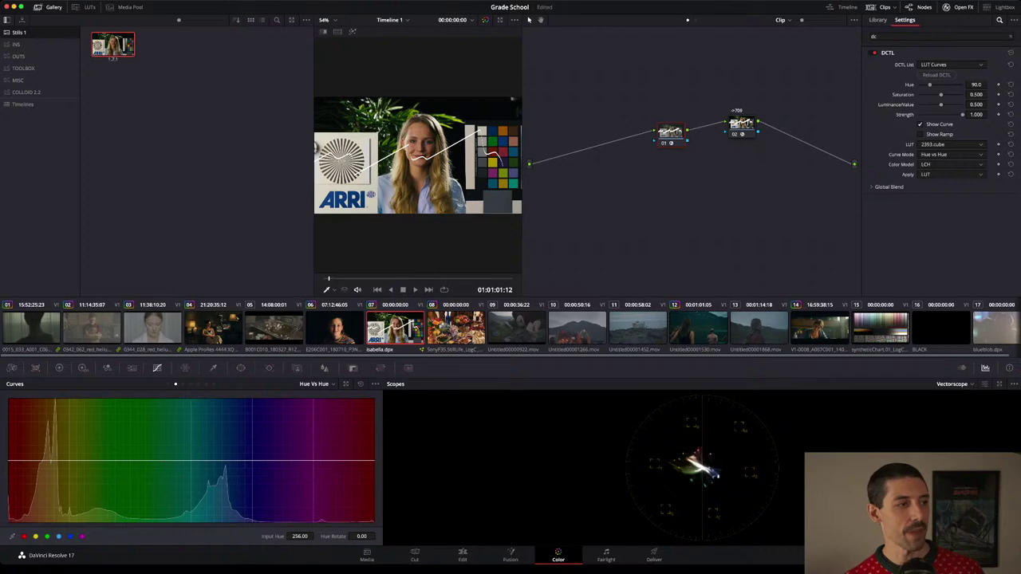
pyautogui.click(184, 383)
pyautogui.click(191, 384)
pyautogui.click(168, 383)
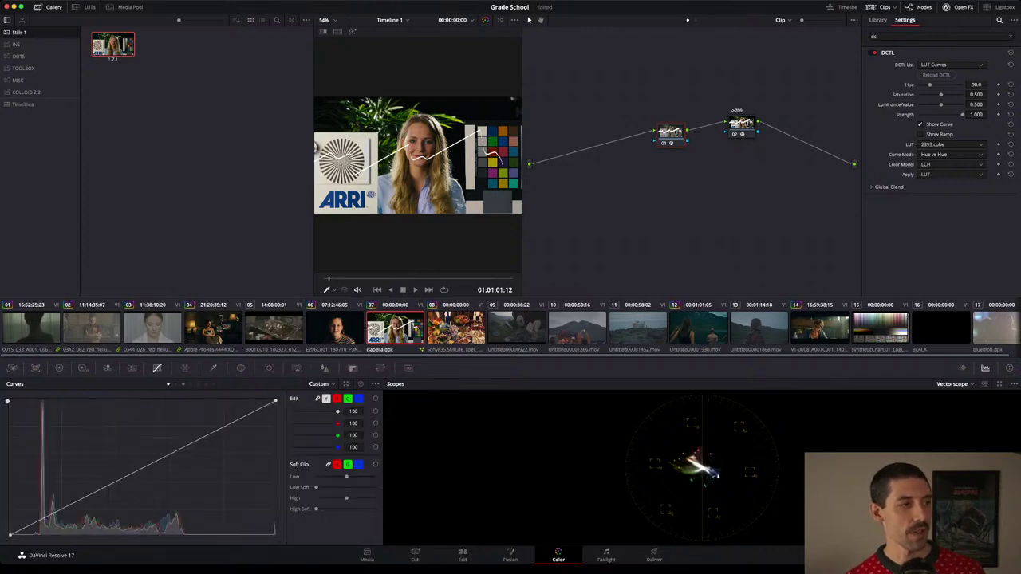
# Look through the node's curve types from Hue Vs Hue and Hue Vs Sat through to Sat Vs Lum.
pyautogui.click(176, 384)
pyautogui.click(184, 384)
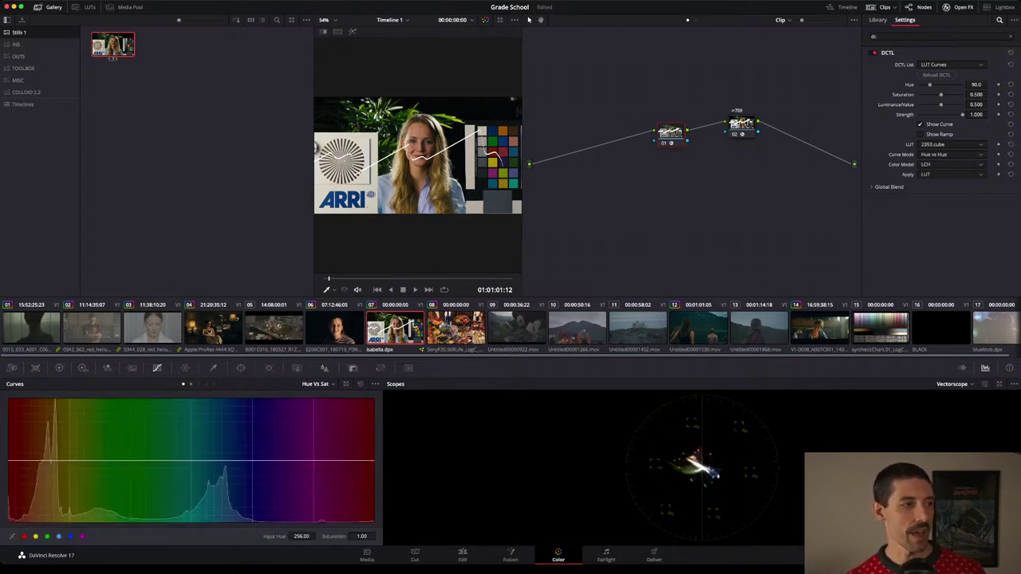
pyautogui.click(191, 383)
pyautogui.click(199, 384)
pyautogui.click(206, 384)
pyautogui.click(213, 384)
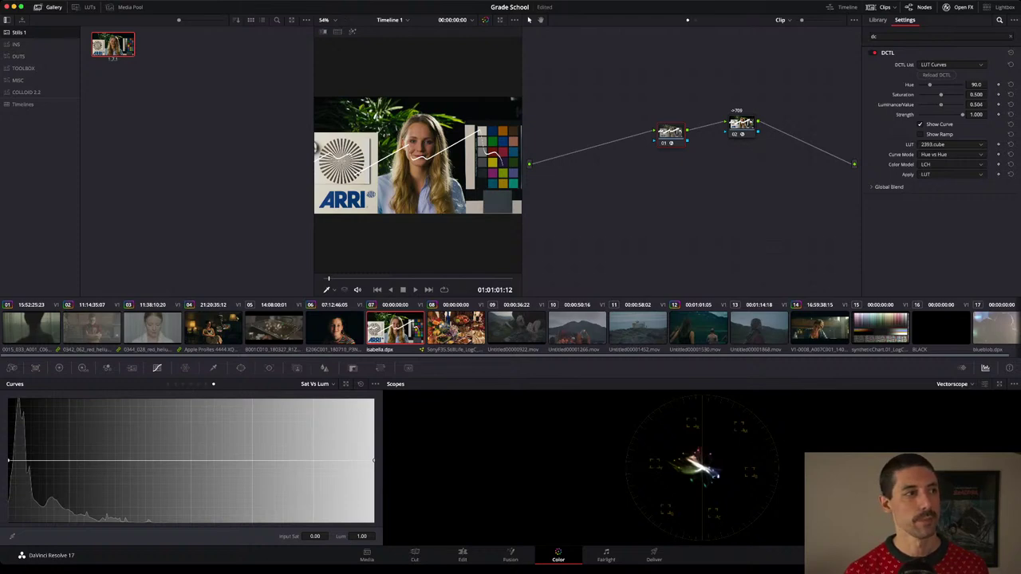
# Raise the LUT Curves DCTL's Luminance/Value to 0.936 and plot its curve in Hue vs Lum mode.
pyautogui.moveTo(941, 104)
pyautogui.mouseDown()
pyautogui.moveTo(929, 105)
pyautogui.moveTo(963, 105)
pyautogui.moveTo(919, 105)
pyautogui.moveTo(960, 104)
pyautogui.mouseUp()
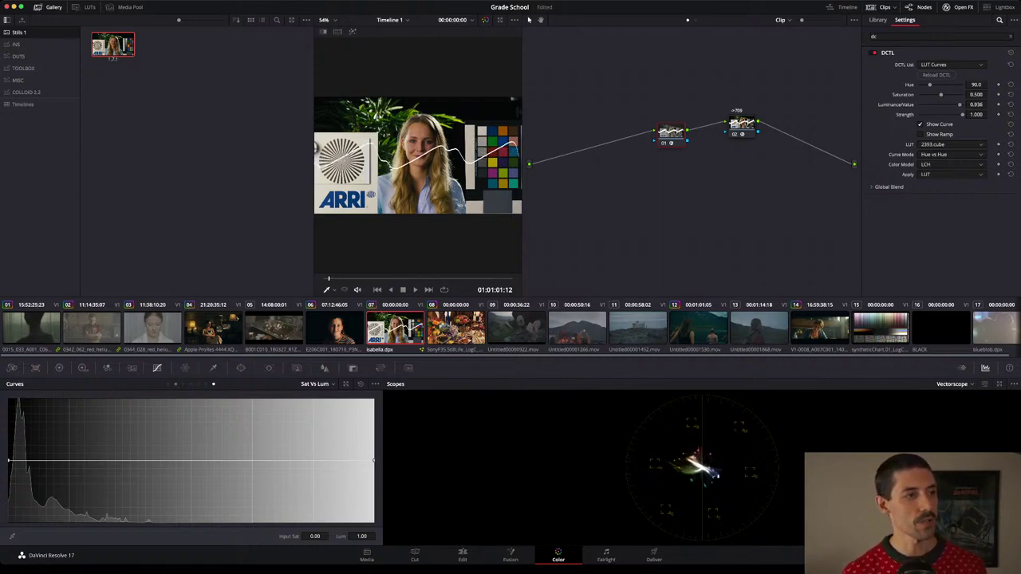
pyautogui.click(175, 384)
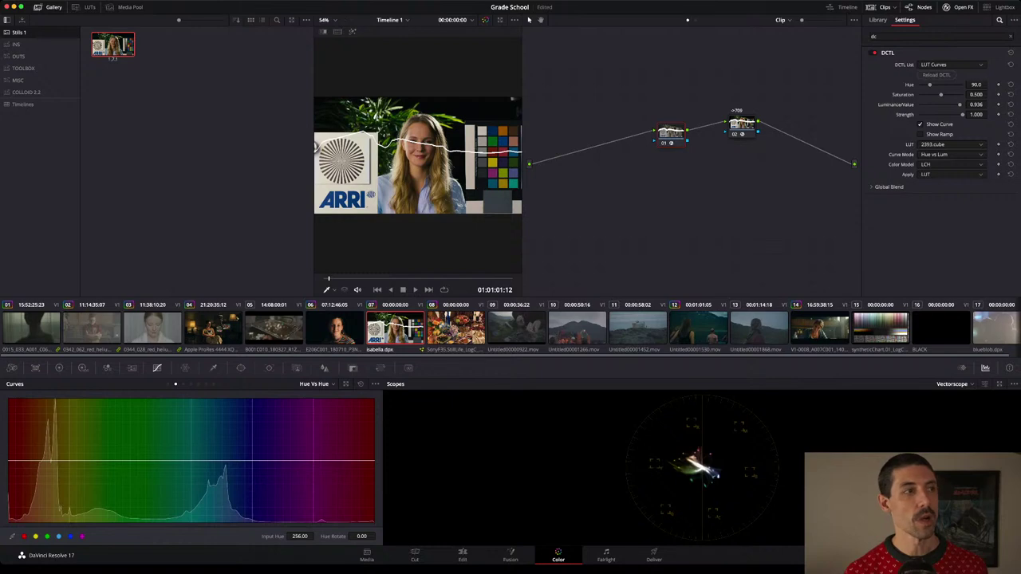
pyautogui.moveTo(942, 95)
pyautogui.mouseDown()
pyautogui.moveTo(919, 95)
pyautogui.moveTo(940, 94)
pyautogui.mouseUp()
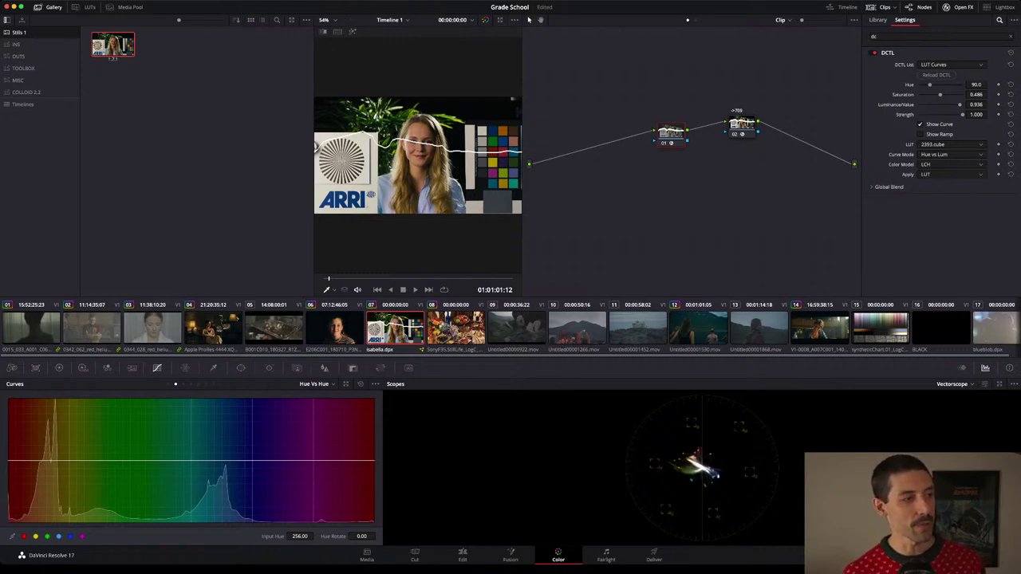
pyautogui.hscroll(2, 192, 461)
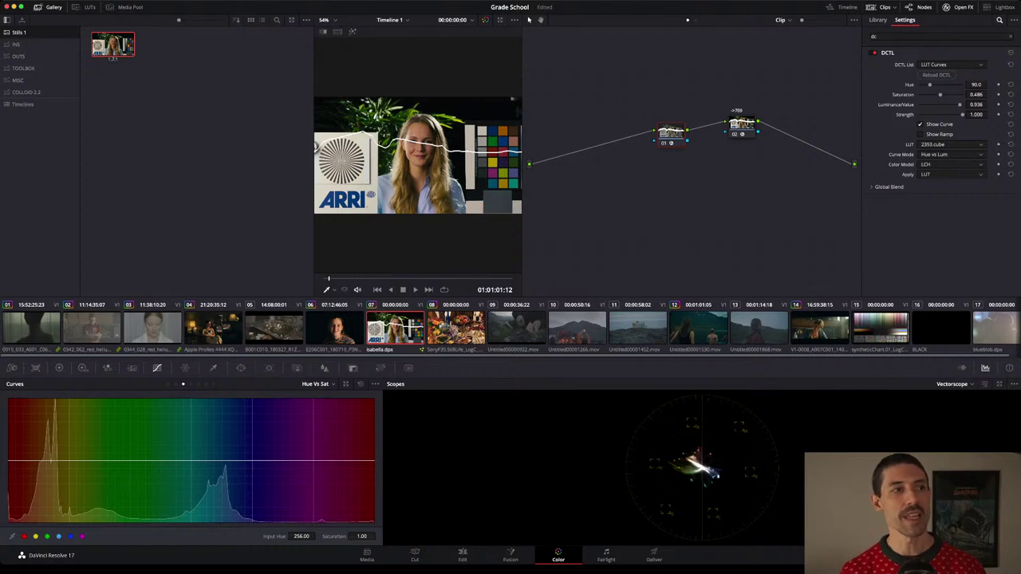
# Vary the DCTL's Saturation down to 0.118 and settle on 0.285, and compare the image with the DCTL node disabled and enabled.
pyautogui.moveTo(941, 95)
pyautogui.mouseDown()
pyautogui.moveTo(919, 95)
pyautogui.moveTo(959, 94)
pyautogui.mouseUp()
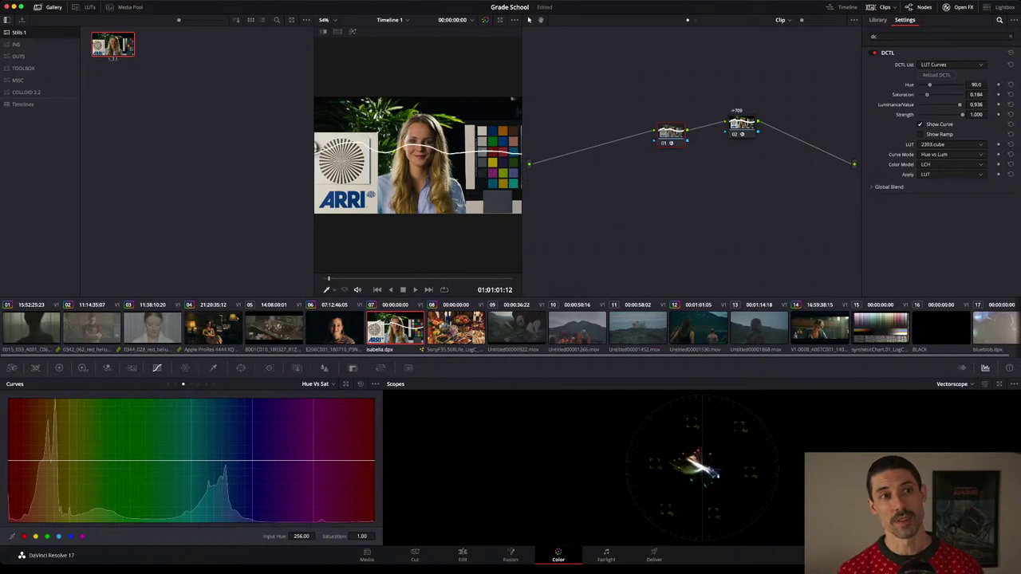
pyautogui.moveTo(921, 94)
pyautogui.mouseDown()
pyautogui.moveTo(951, 94)
pyautogui.moveTo(924, 95)
pyautogui.mouseUp()
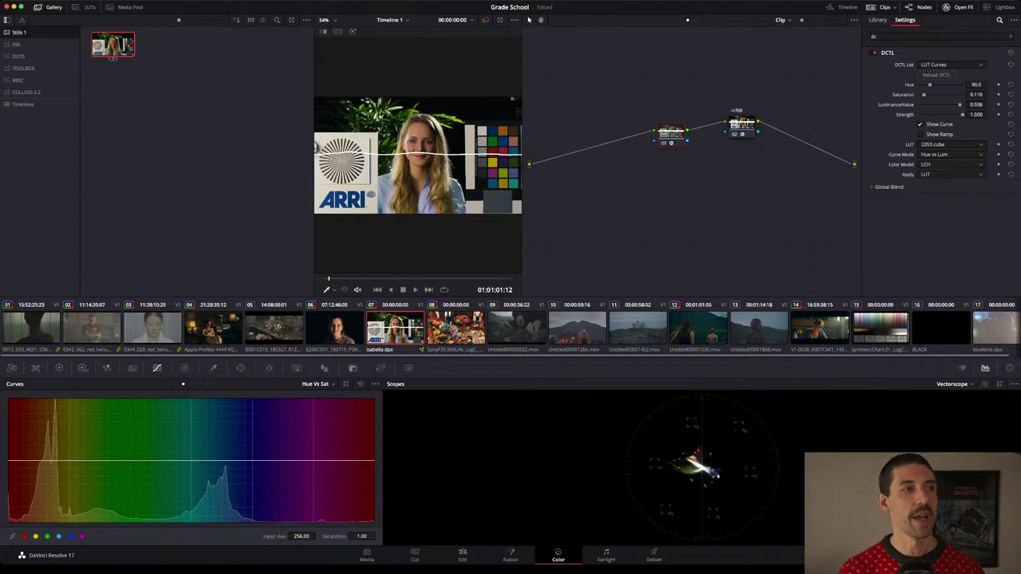
pyautogui.moveTo(671, 133); pyautogui.dragTo(662, 131)
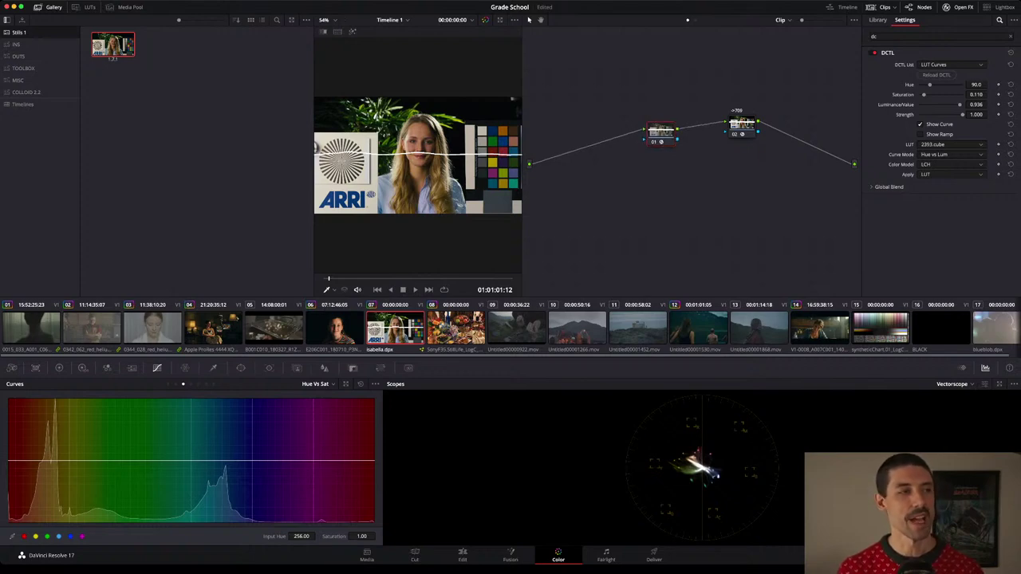
pyautogui.moveTo(924, 95); pyautogui.dragTo(931, 94)
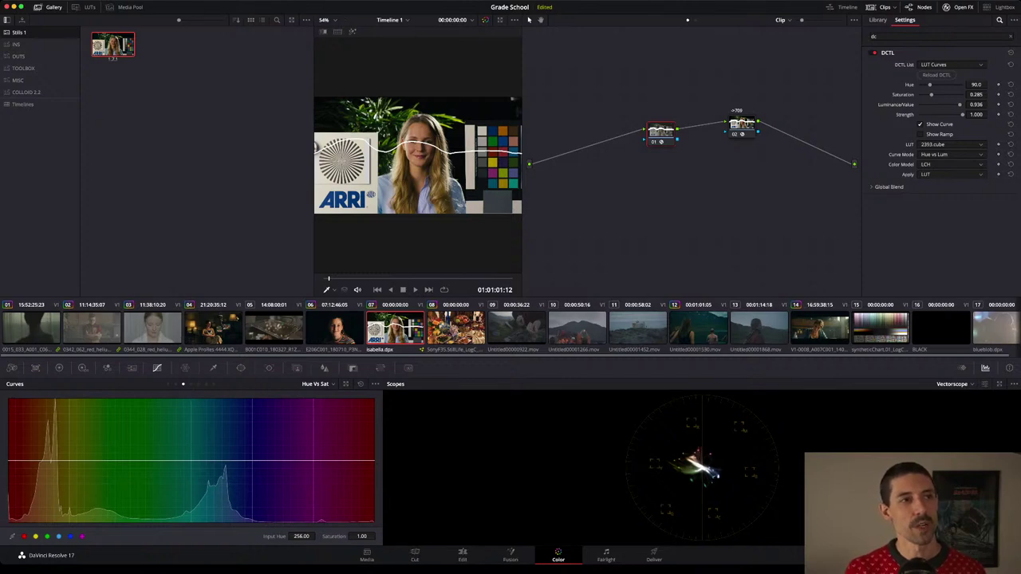
pyautogui.hotkey('ctrl', 'd')
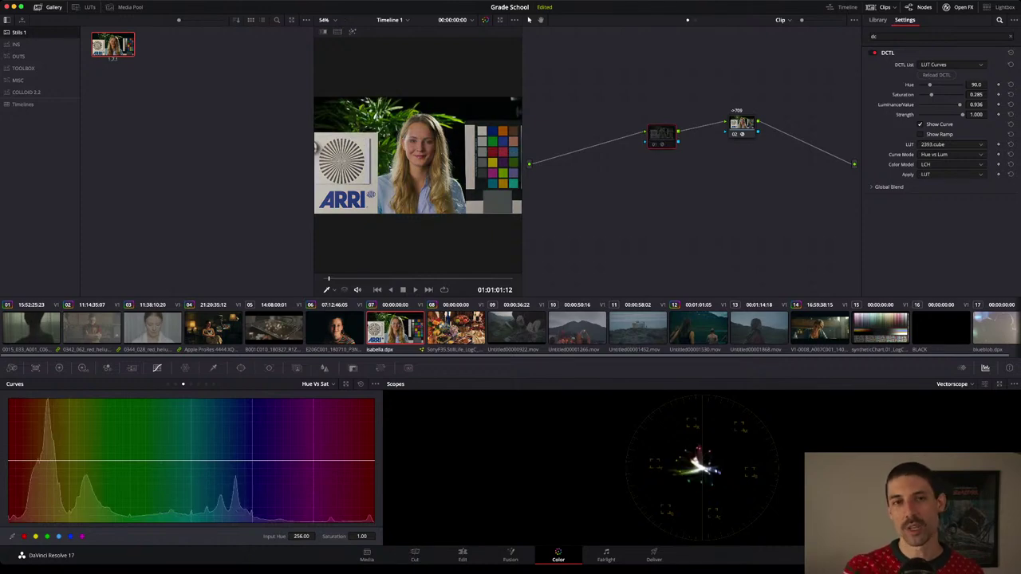
pyautogui.hotkey('ctrl', 'd')
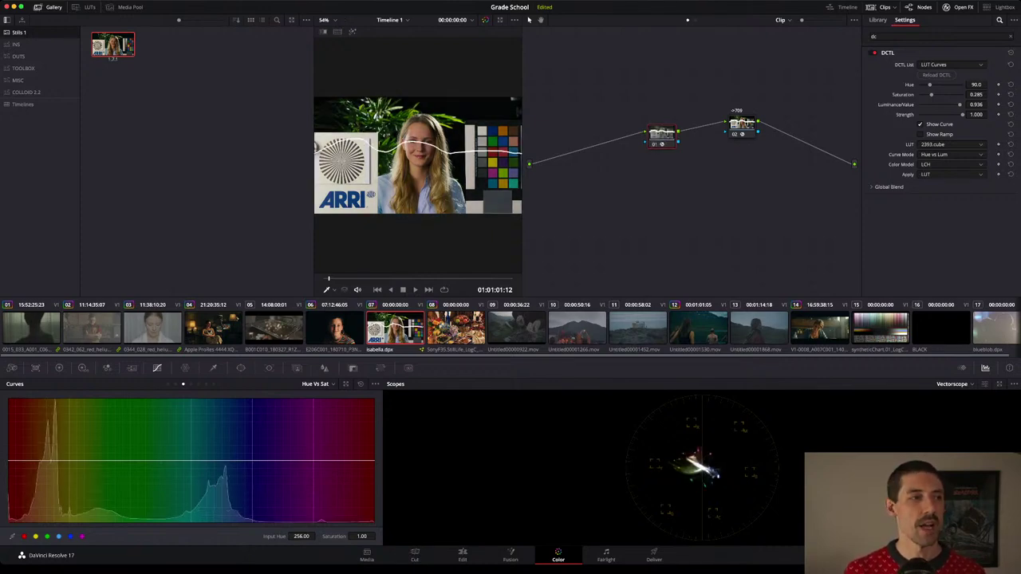